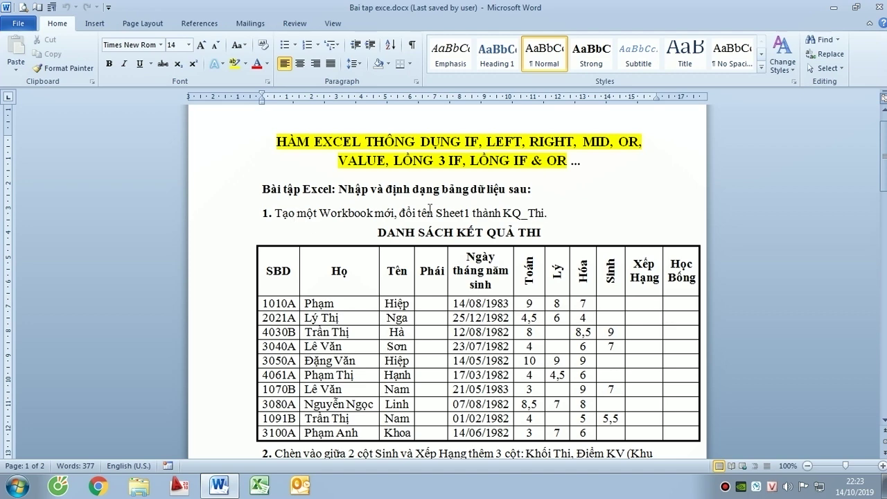
Scroll through the Word exercise and highlight item 8 on scholarship conditions
drag(554, 213, 244, 214)
scroll(343, 266, down, 7)
scroll(348, 291, down, 4)
scroll(352, 301, down, 3)
mouse_move(515, 201)
mouse_down()
mouse_move(325, 175)
mouse_move(262, 194)
mouse_up()
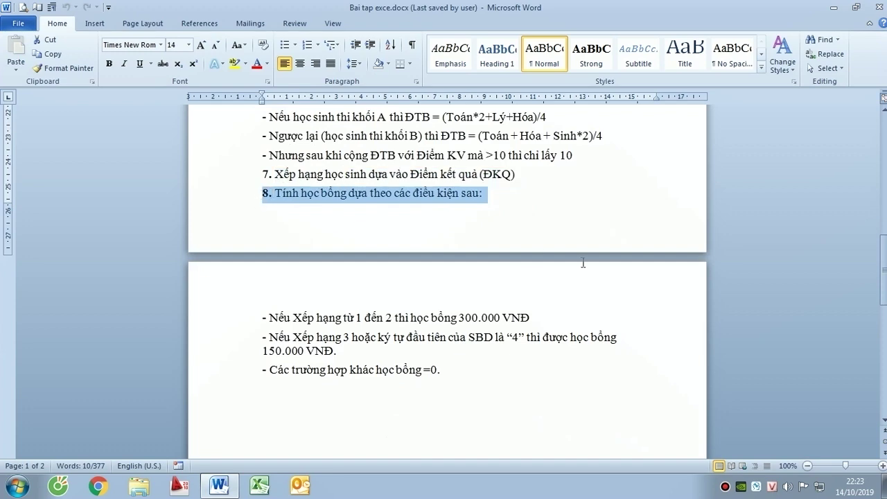
Highlight the first task about renaming Sheet1, then switch to the blank Excel workbook Book1
scroll(583, 263, up, 2)
scroll(583, 263, up, 5)
scroll(583, 263, up, 6)
scroll(583, 262, up, 2)
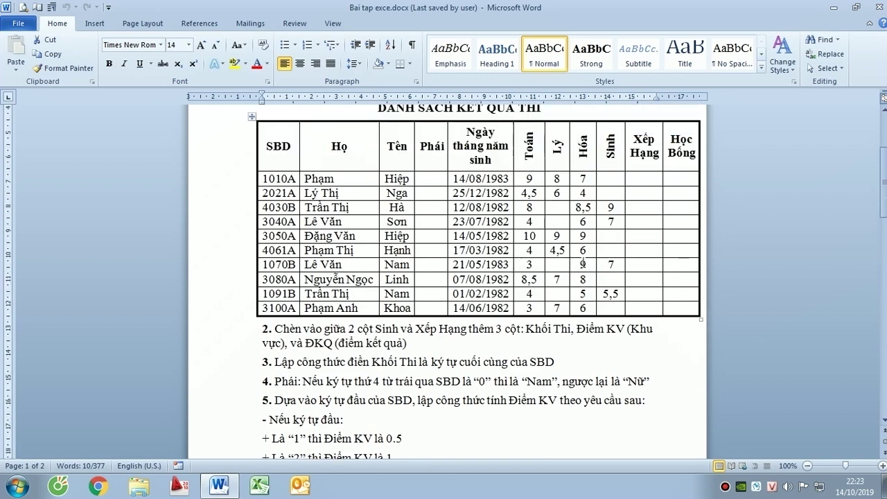
scroll(582, 263, up, 4)
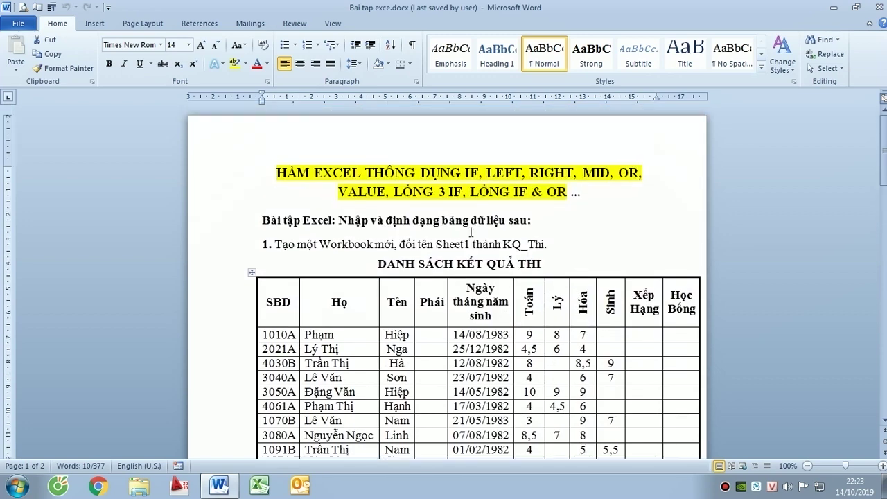
drag(551, 244, 258, 243)
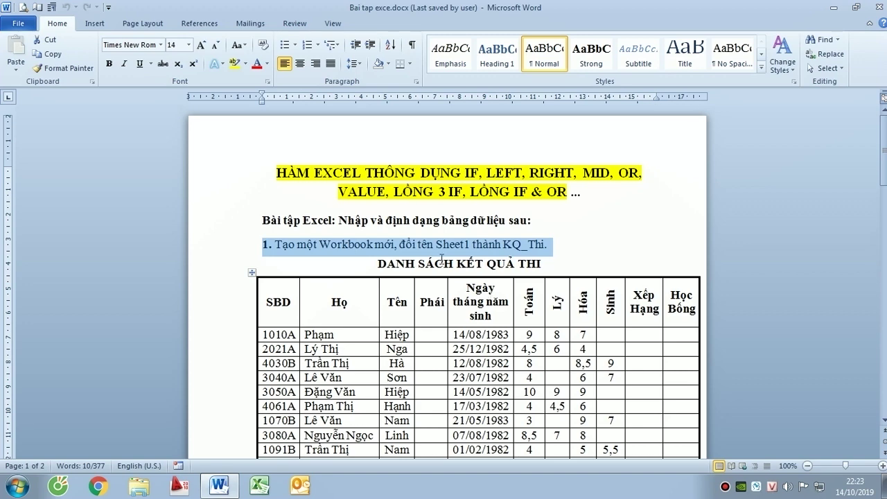
click(260, 487)
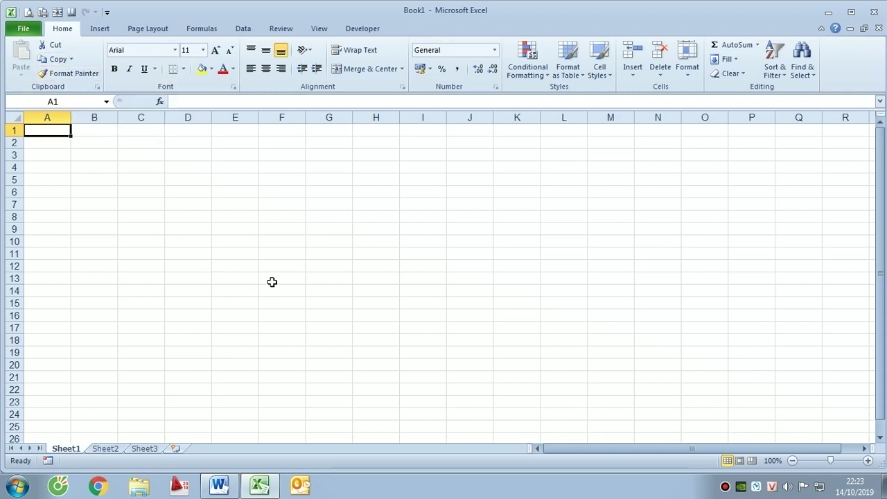
Save Book1 on the Desktop under the file name Thuc hanh
key(ctrl+s)
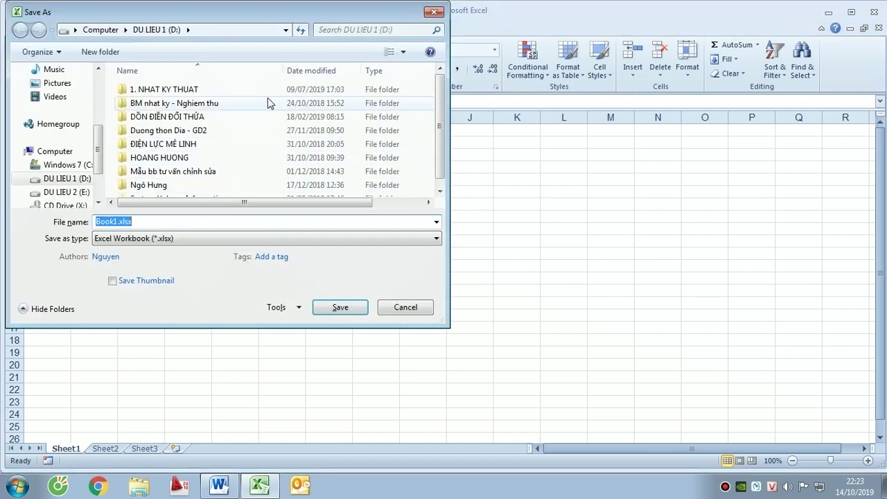
drag(270, 14, 511, 63)
drag(342, 195, 342, 161)
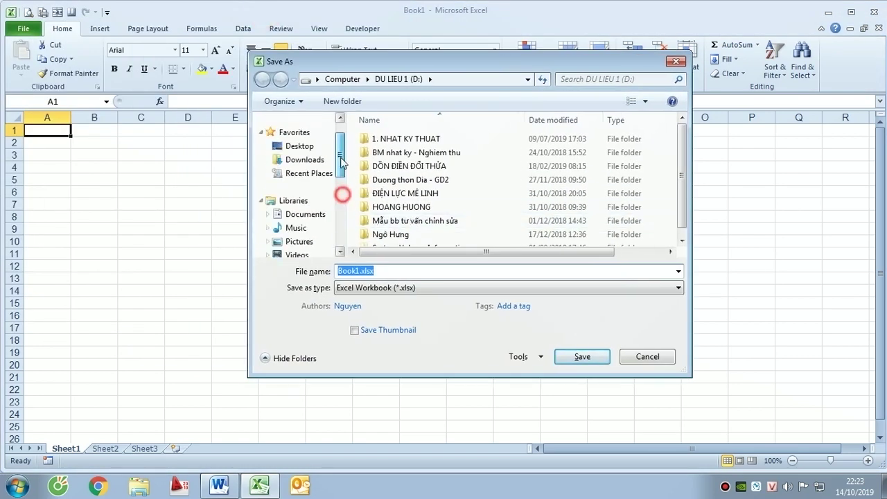
click(300, 146)
click(391, 272)
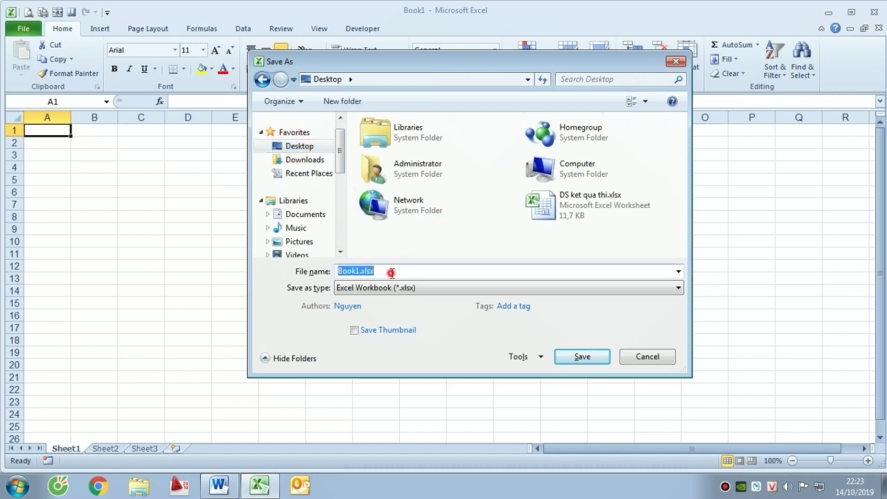
text(Thuc hanh)
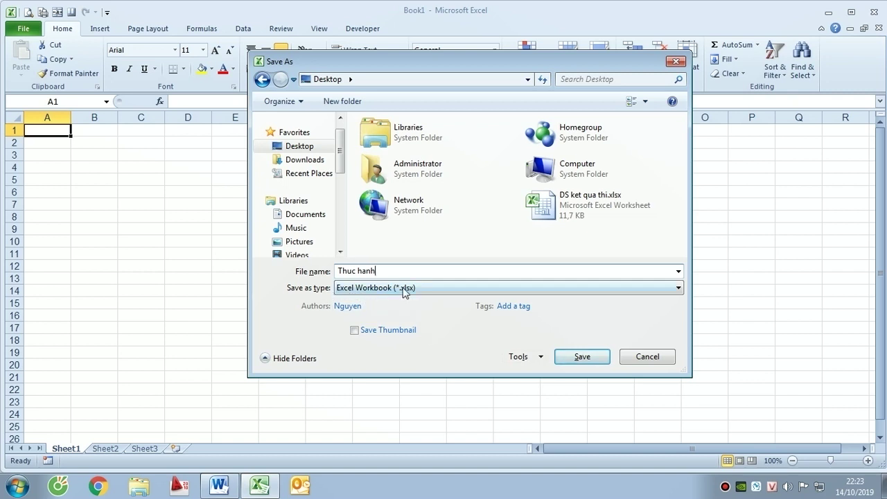
click(585, 357)
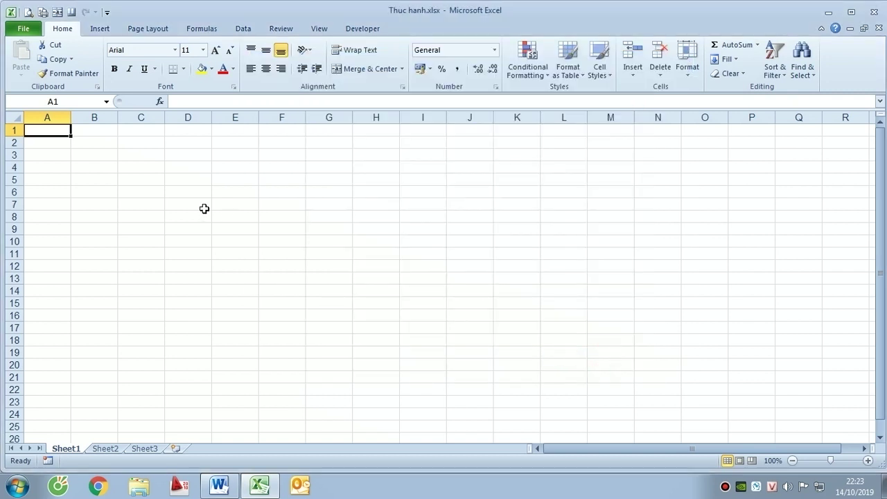
Center every cell on the sheet both horizontally and vertically
key(ctrl+a)
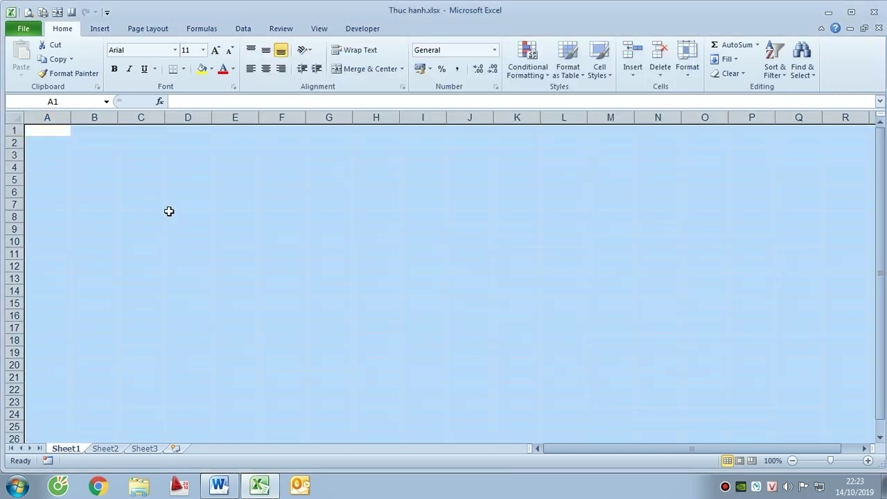
key(ctrl+1)
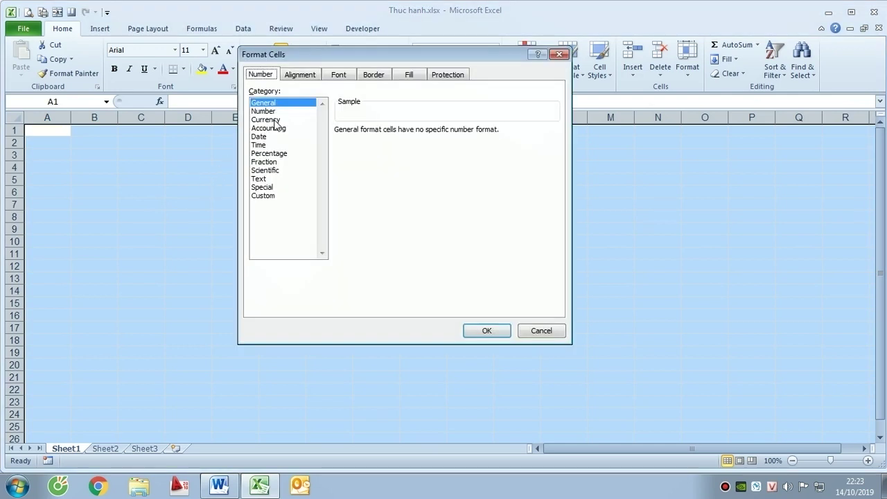
click(293, 77)
click(291, 143)
click(281, 163)
click(291, 116)
click(277, 142)
click(488, 331)
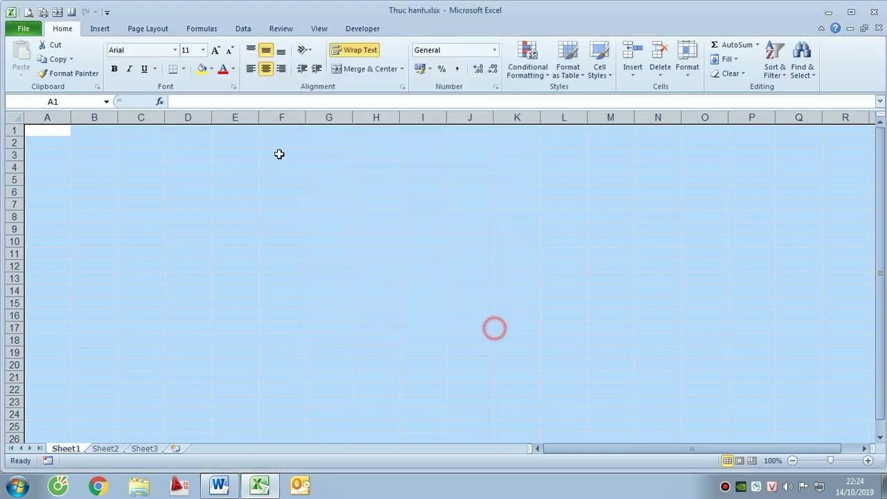
Apply Times New Roman at size 12 to the whole sheet
click(175, 51)
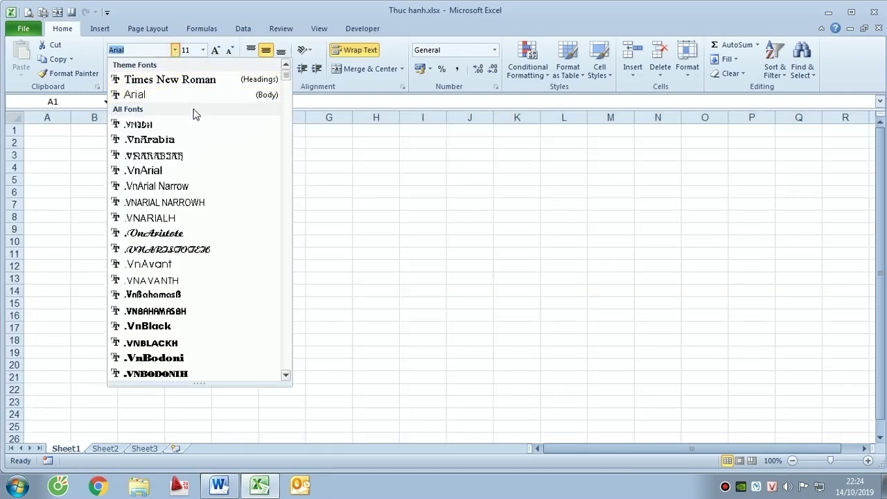
click(170, 79)
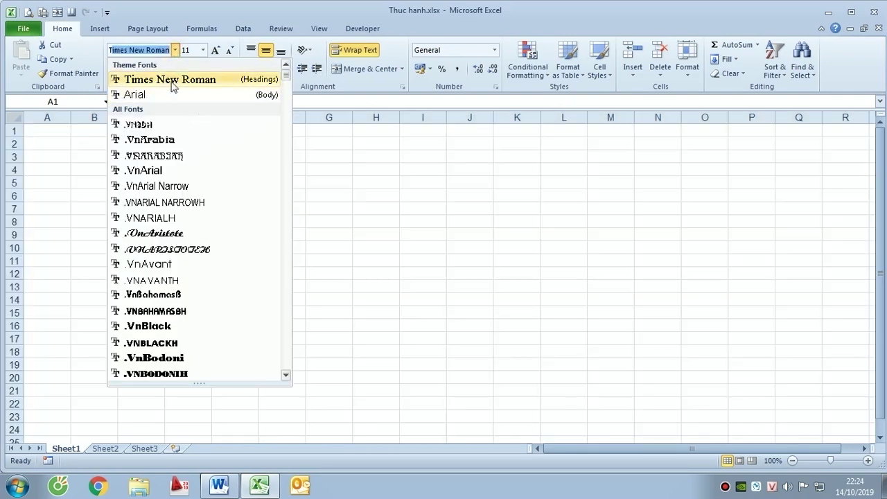
click(171, 81)
click(186, 50)
text(12)
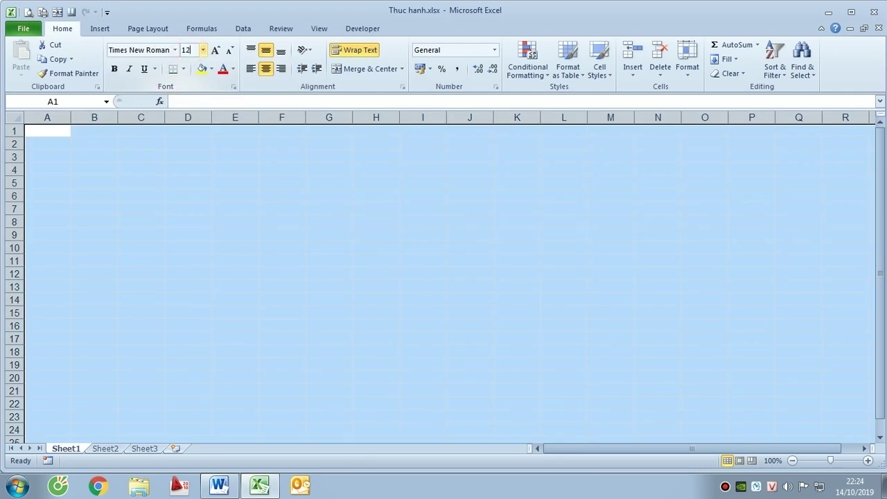
key(Return)
click(95, 185)
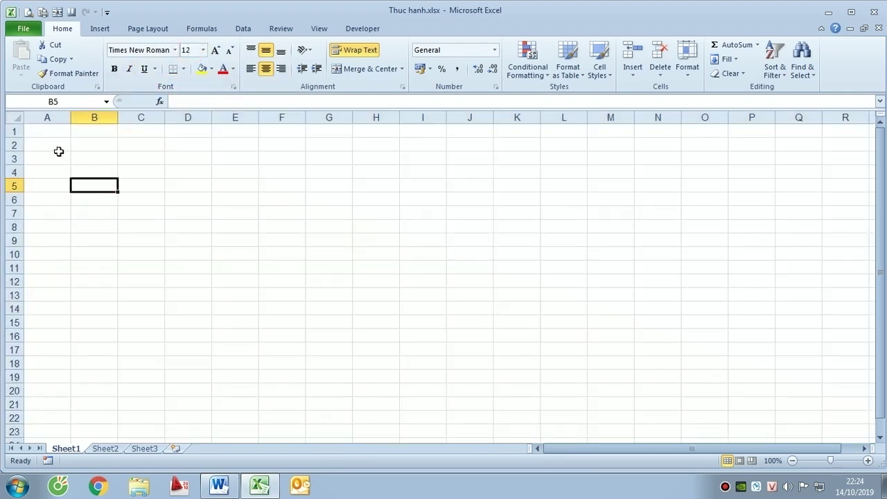
Enter the headings SBD, Họ, Tên, Phái and Ngày tháng năm sinh in A2:E2
click(59, 149)
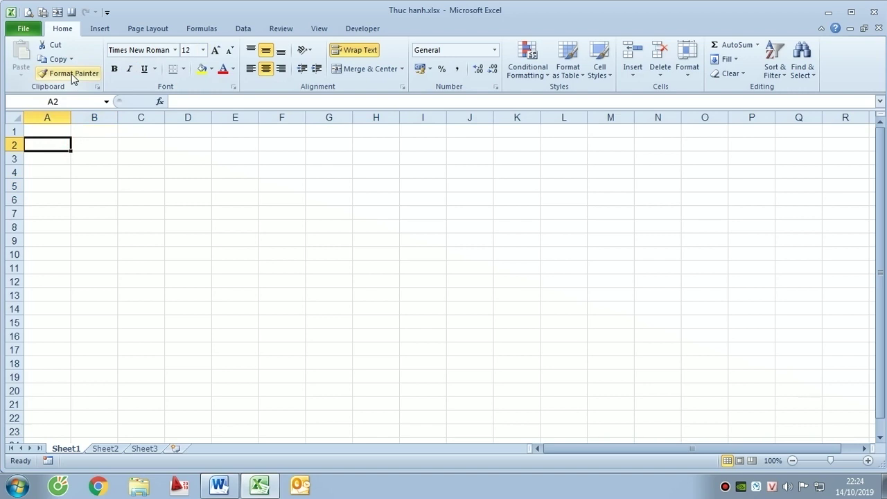
text(SBD)
key(Tab)
text(Z)
text(Ho)
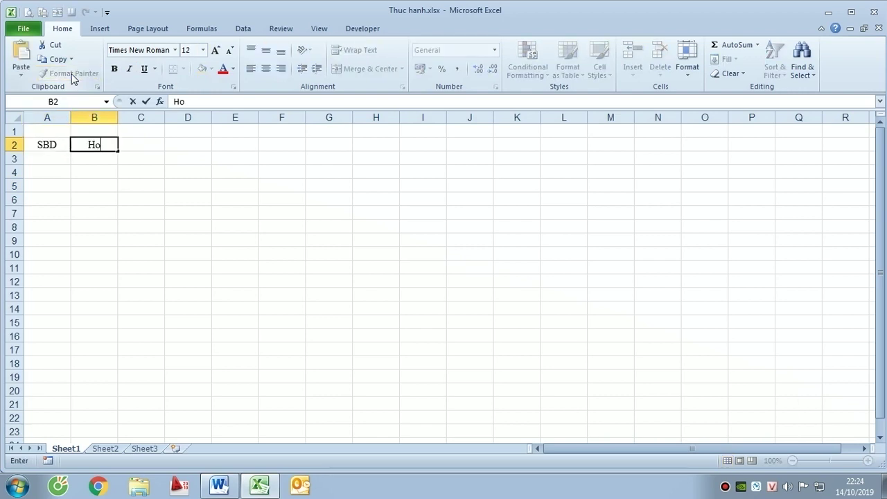
key(Tab)
text(Tên)
key(Tab)
key(alt+Tab)
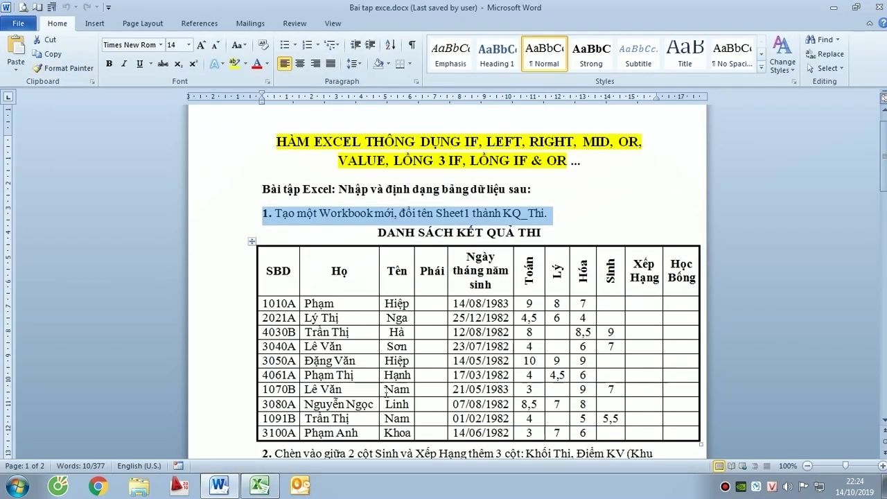
key(alt+Tab)
text(Phái)
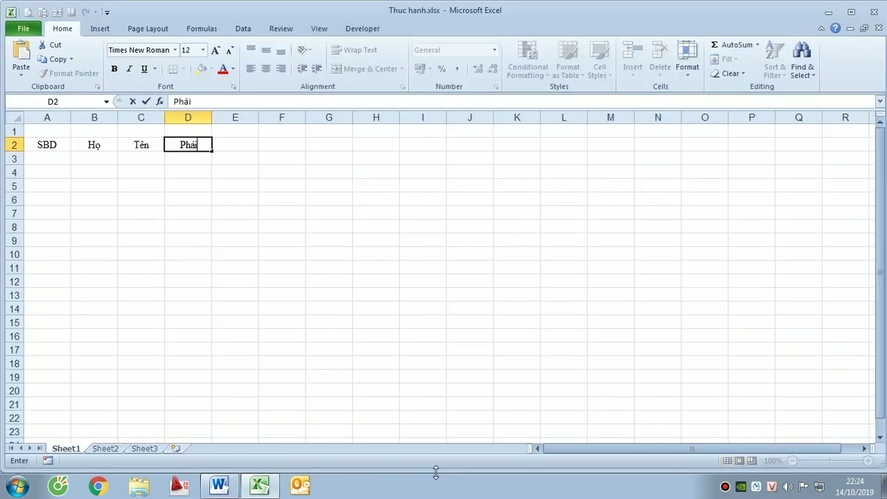
key(Tab)
text(Ngày thang năm sinh)
key(Tab)
Add the headings Toán, Lý, Hóa, Sinh, Xếp Hạng and Học Bổng in F2:K2
key(alt+Tab)
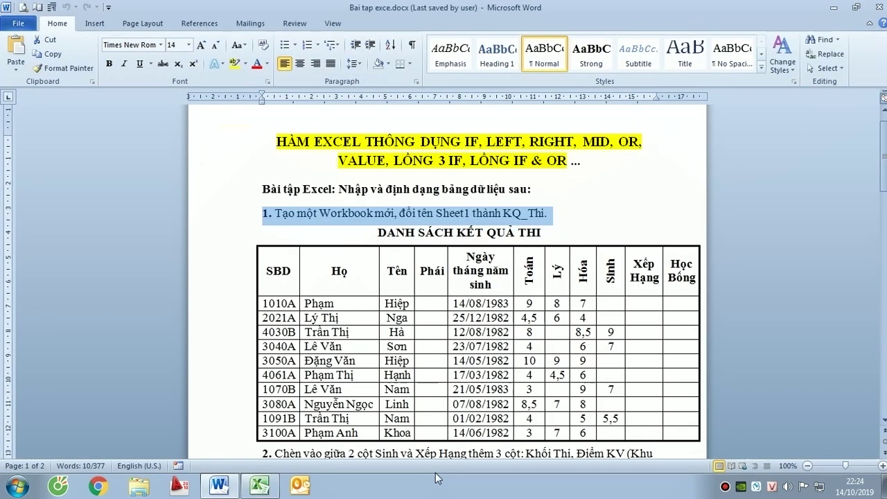
key(alt+Tab)
text(Toan)
key(Tab)
text(Ly)
key(Tab)
text(Hóa)
key(Tab)
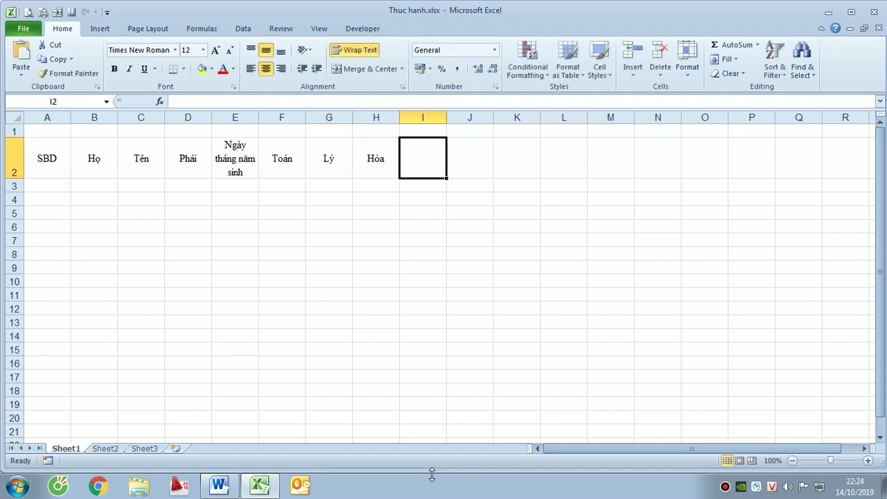
text(Sinh)
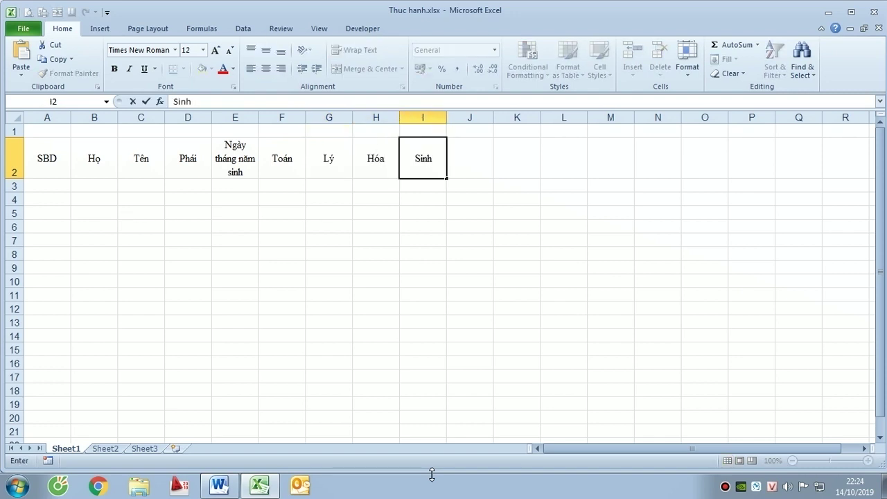
key(Tab)
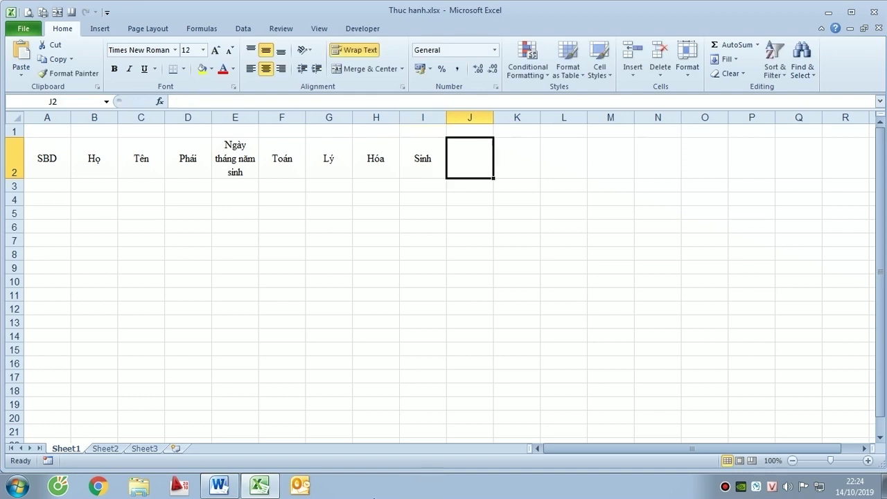
text(Xếp Hangj)
key(Tab)
text(Hoc)
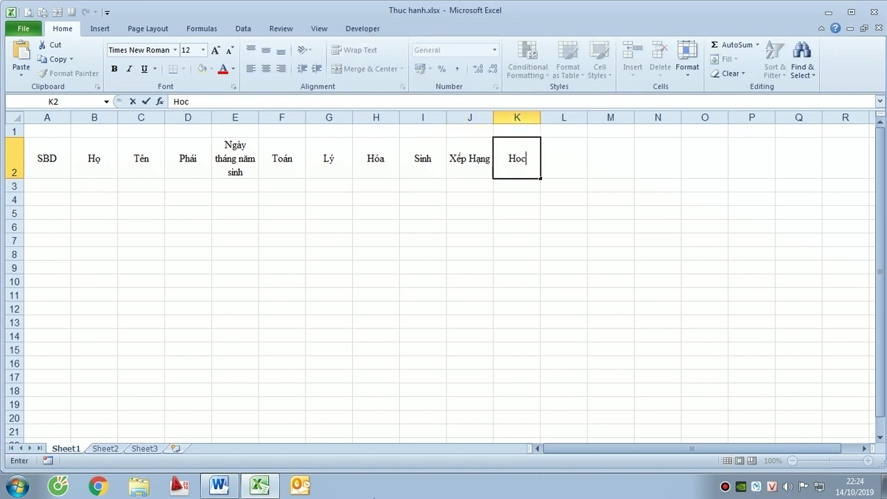
text( Bổng)
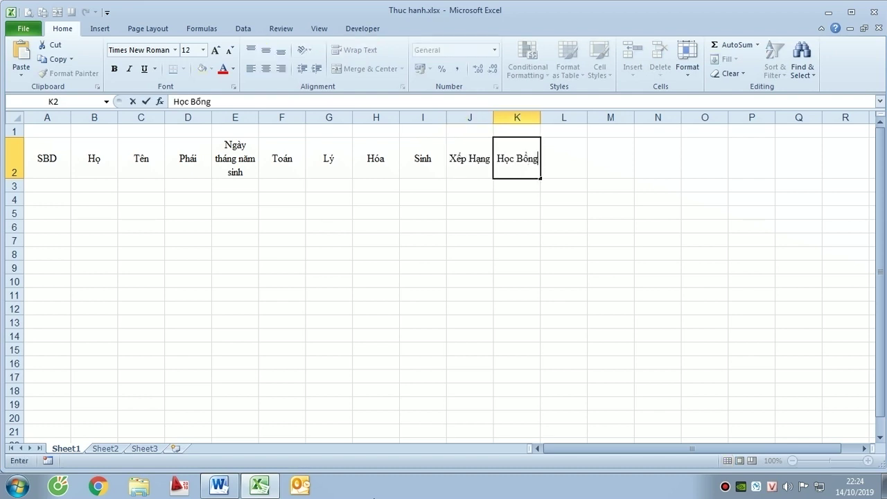
key(Return)
key(Left)
key(Left)
key(Left)
key(Right)
key(Right)
key(Right)
Merge and center A1:K1 and enter the title DANH SÁCH KẾT QUẢ THI
key(Up)
key(Up)
key(shift+Left)
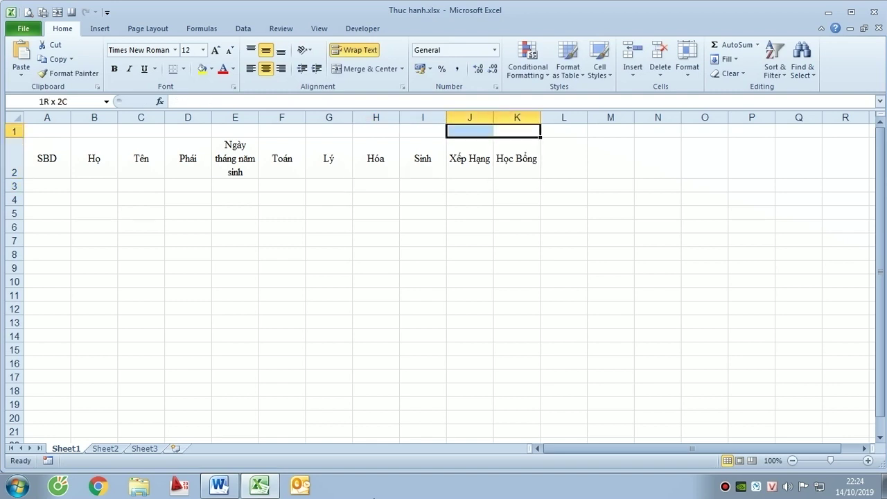
key(shift+Left)
key(shift+Left)
key(shift+Left)
key(shift+Left)
key(shift+Left)
key(shift+Left)
key(shift+Left)
key(shift+Left)
key(shift+Left)
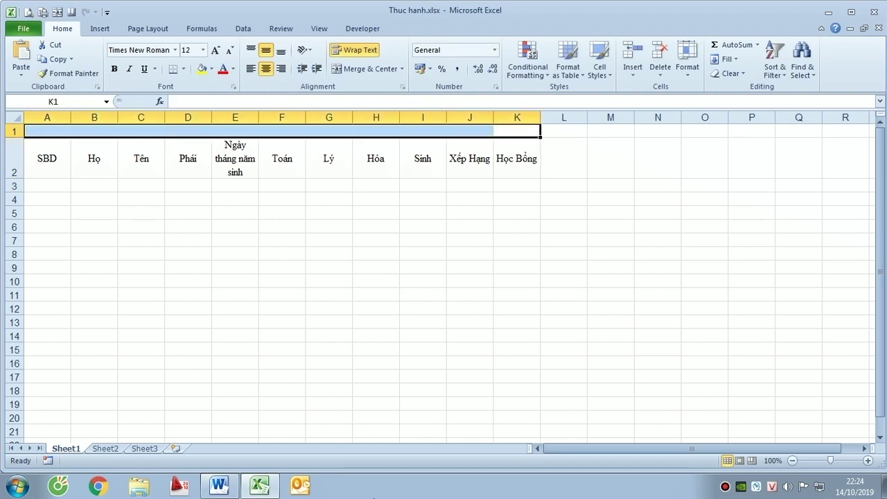
key(alt+h)
key(m)
key(c)
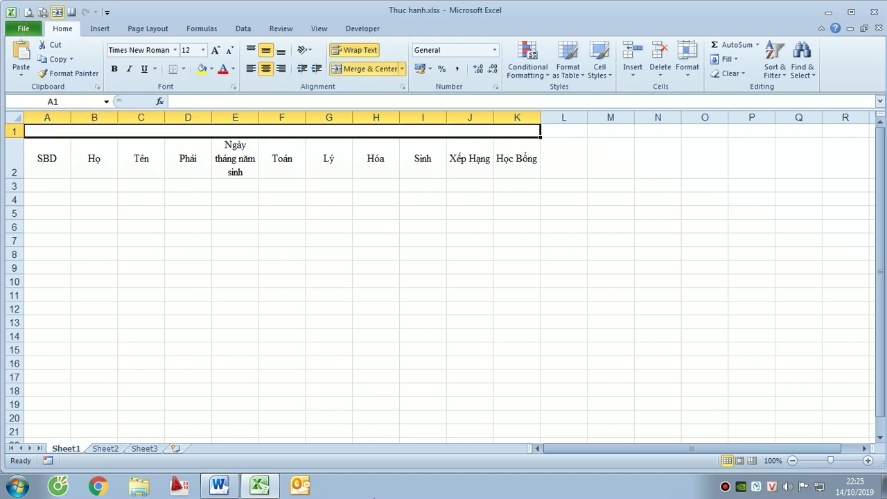
text(DANH SÁCH KẾT QUẢ THI)
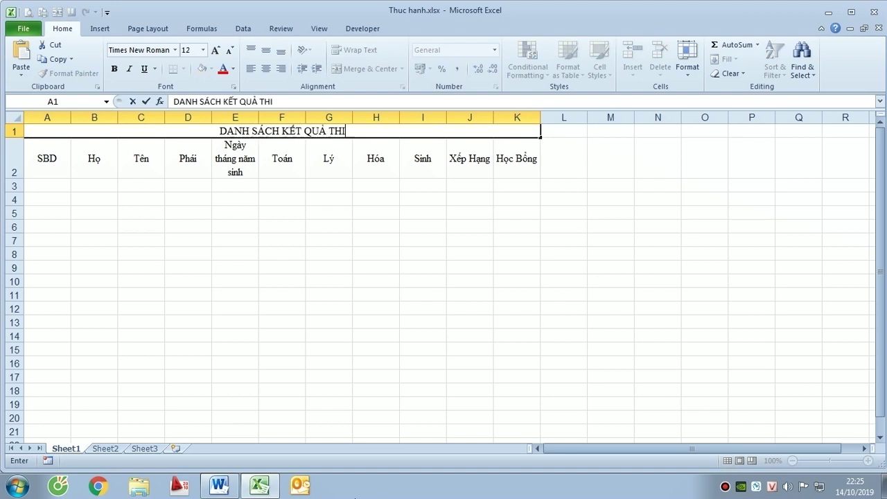
key(Return)
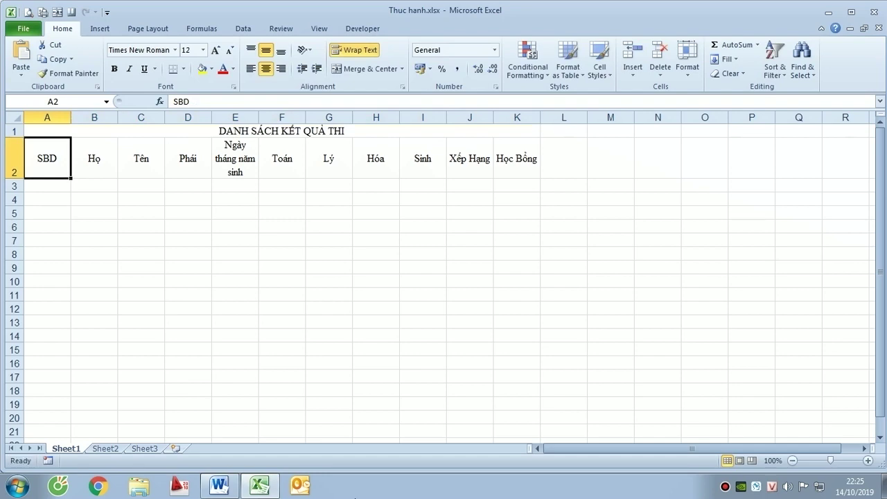
Check the exercise, then select the table range A2:K12 below the title
key(alt+Tab)
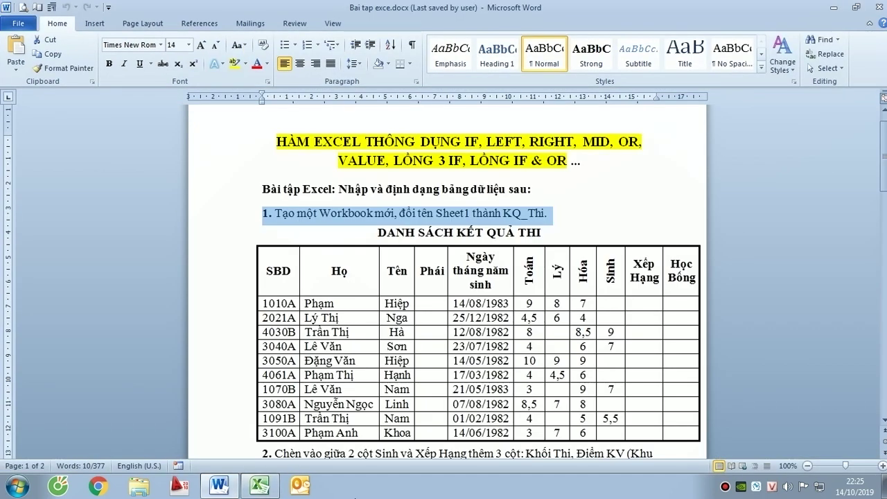
key(alt+Tab)
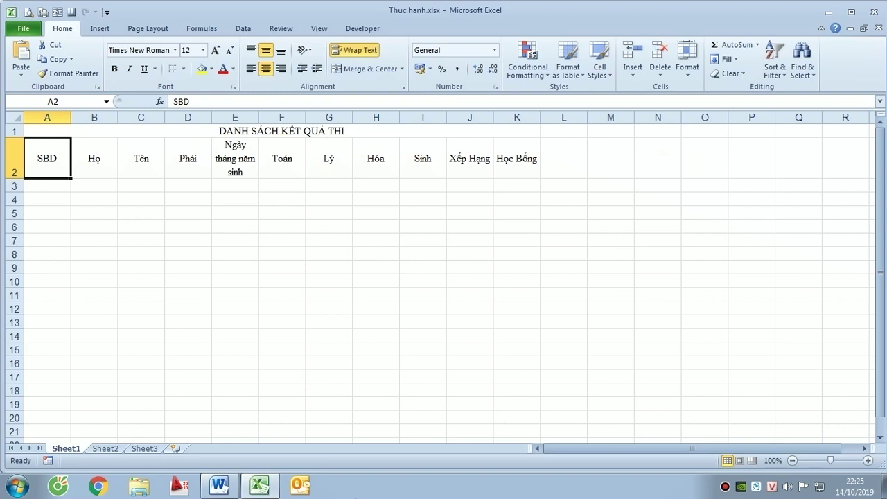
drag(47, 131, 517, 130)
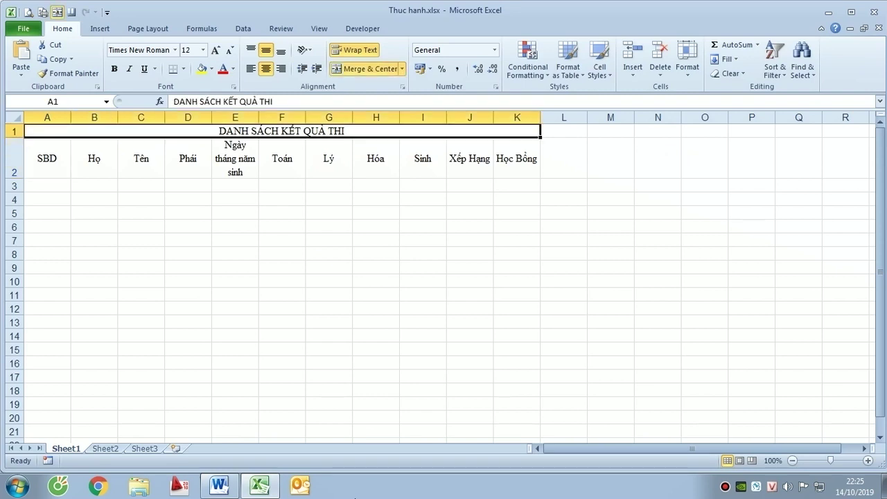
click(47, 158)
drag(47, 158, 517, 158)
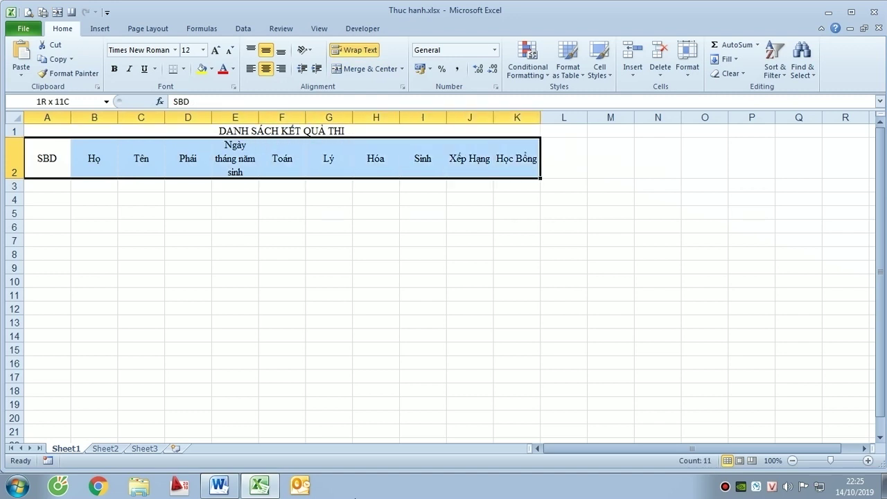
drag(517, 158, 517, 308)
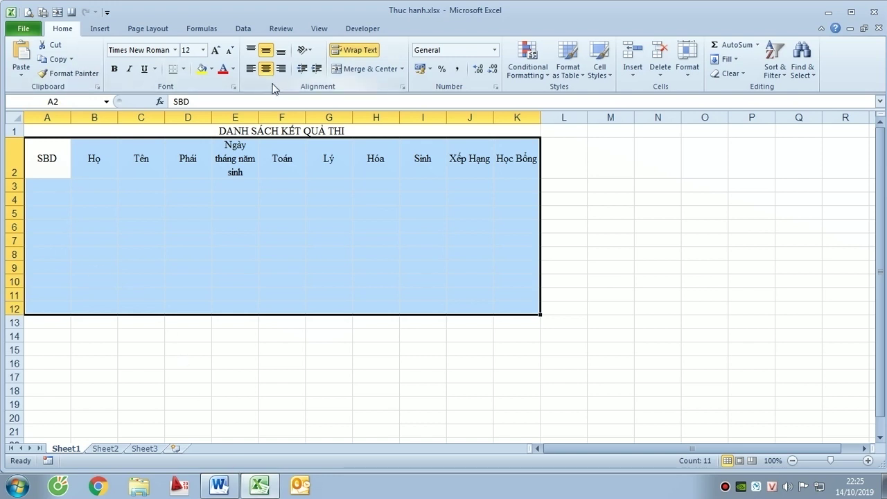
Give A2:K12 all borders and make the title bold at size 14
click(183, 69)
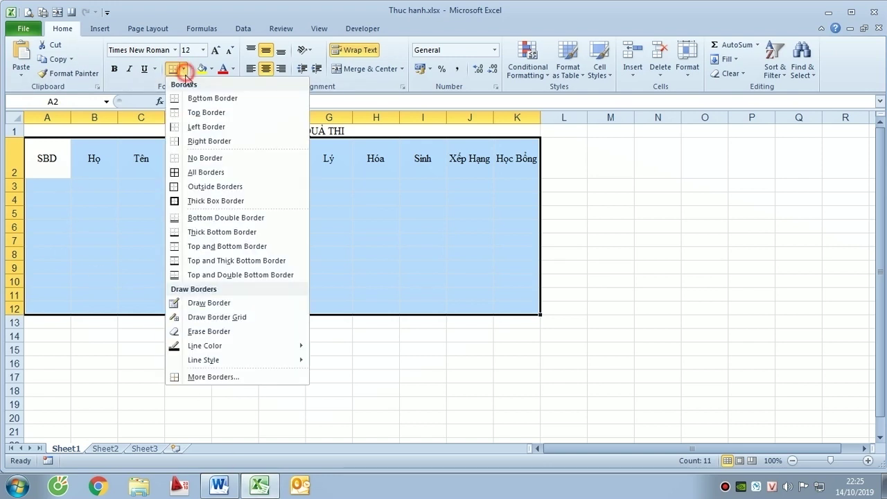
click(214, 174)
click(215, 165)
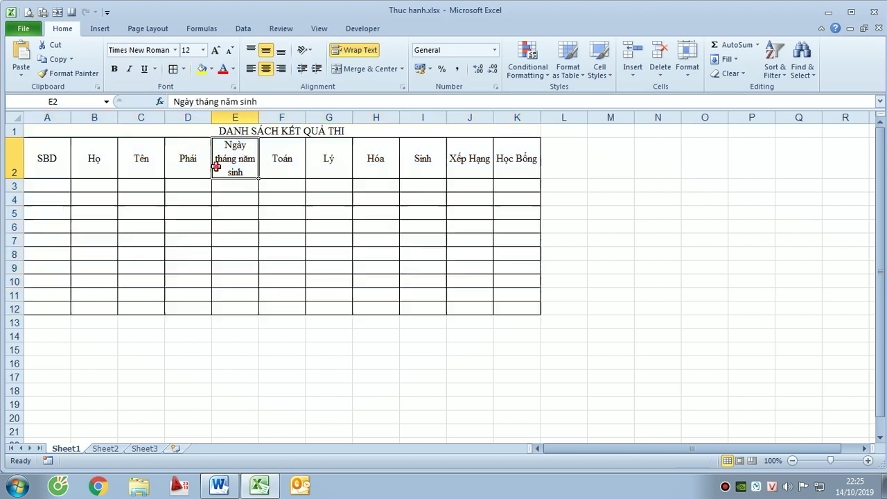
key(ctrl+b)
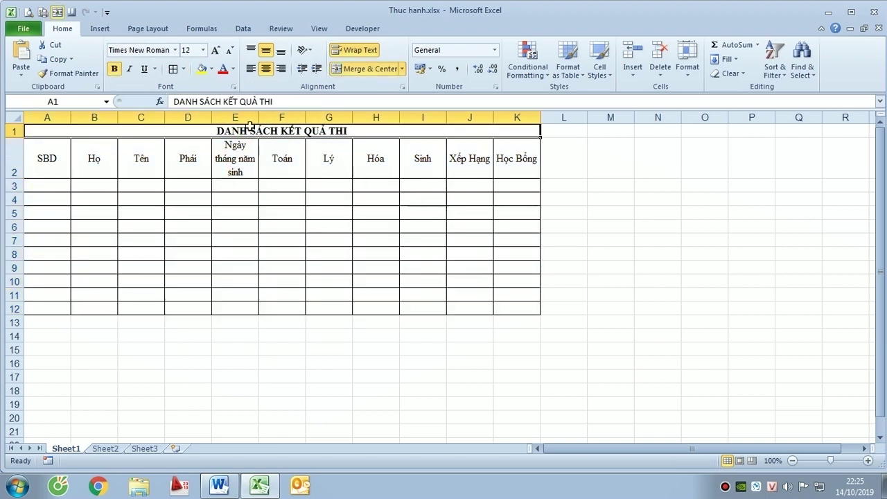
click(185, 49)
text(14)
key(Return)
Bold the header row, set A2:K12 to size 14, and widen column E
drag(42, 160, 521, 163)
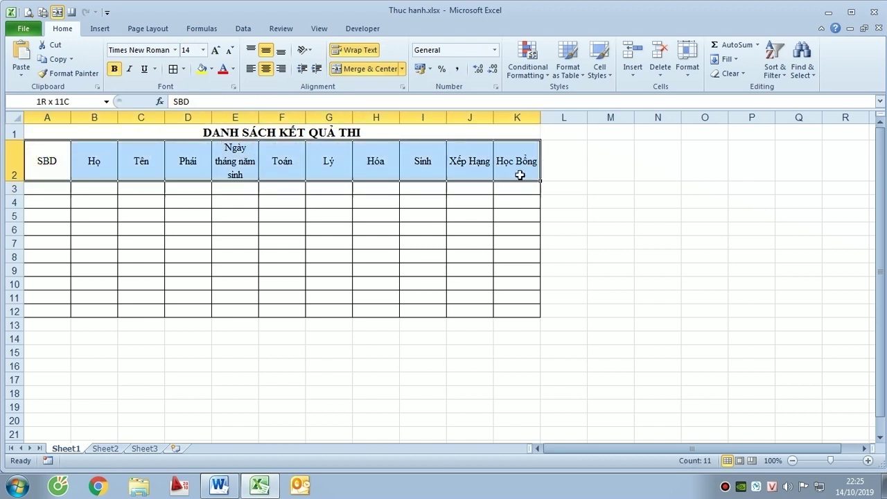
key(ctrl+b)
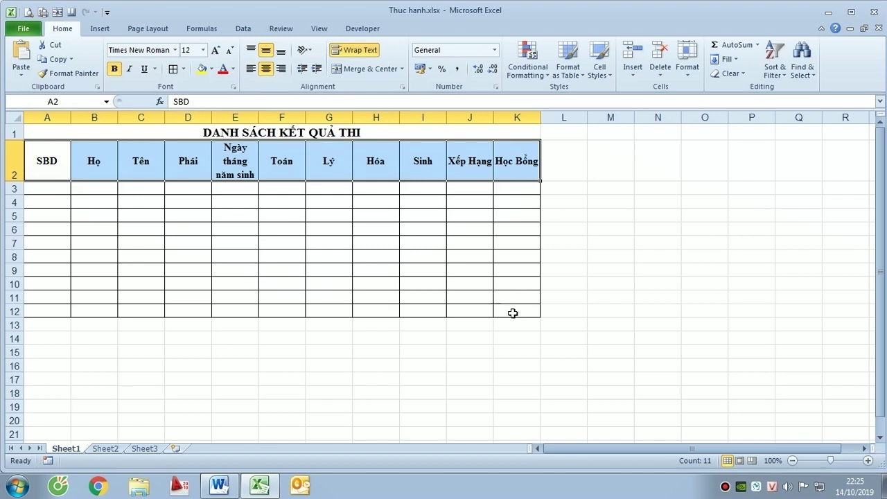
shift+click(512, 313)
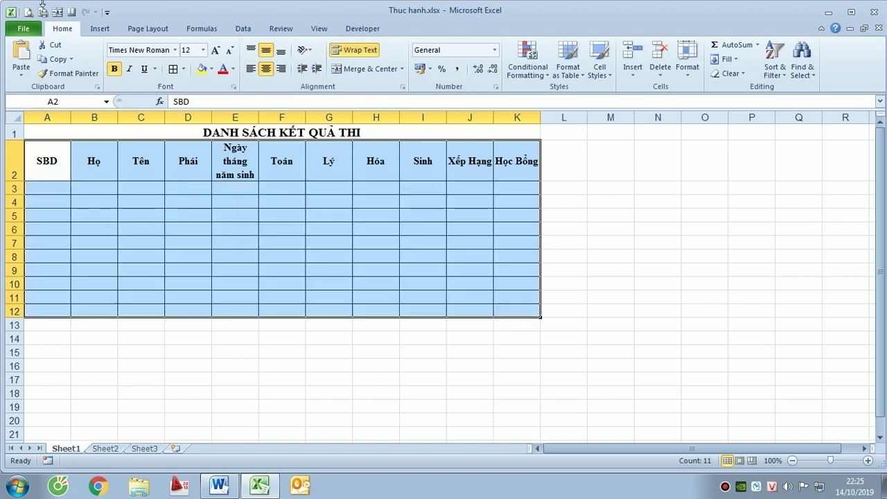
click(187, 50)
text(14)
key(Return)
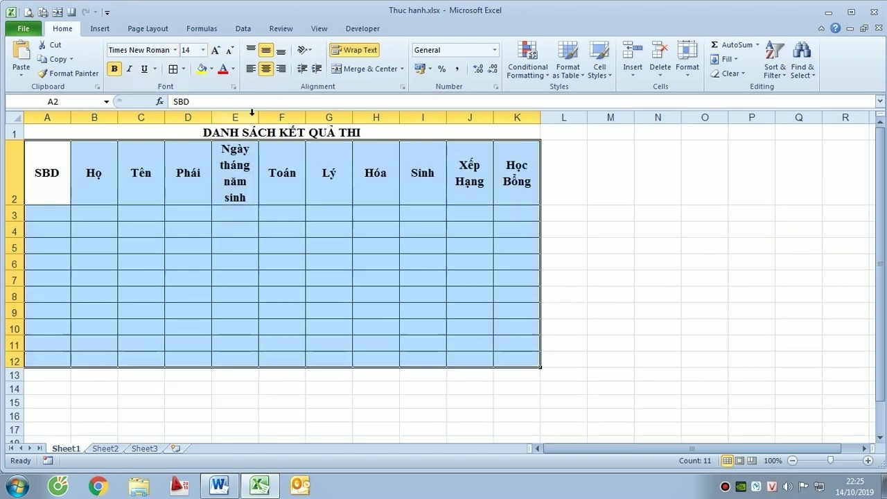
drag(258, 120, 285, 121)
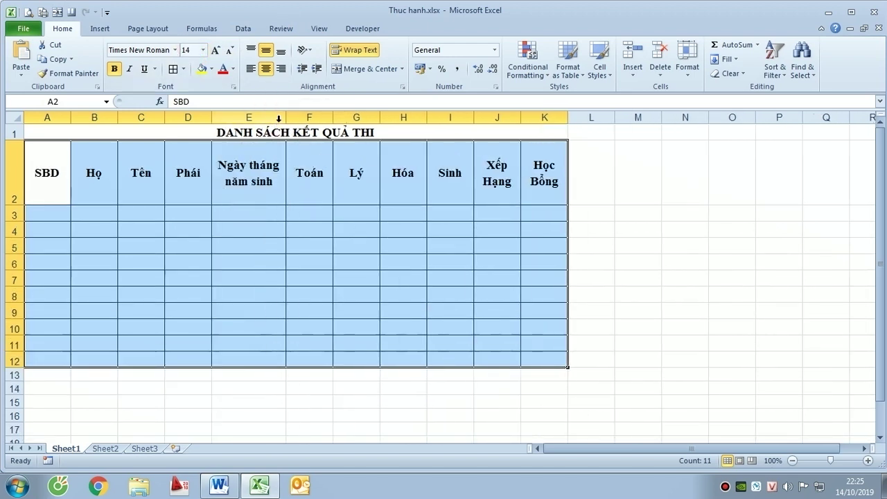
Narrow column E slightly and rotate the F2:I2 subject headers to 90 degrees
drag(283, 121, 272, 117)
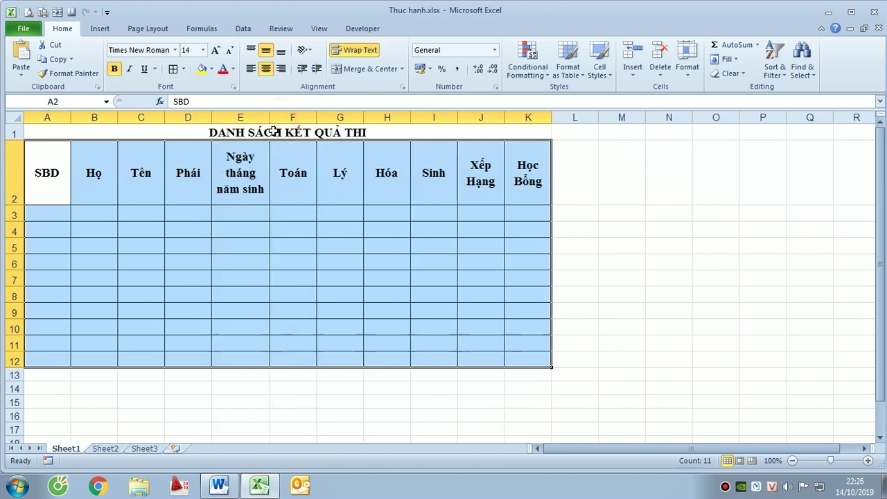
click(200, 261)
drag(289, 187, 436, 200)
key(ctrl+1)
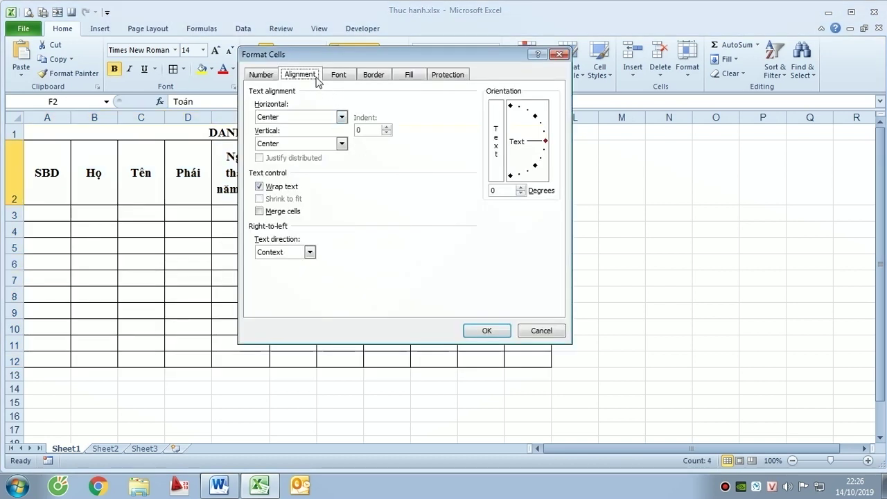
double_click(494, 191)
text(90)
key(Return)
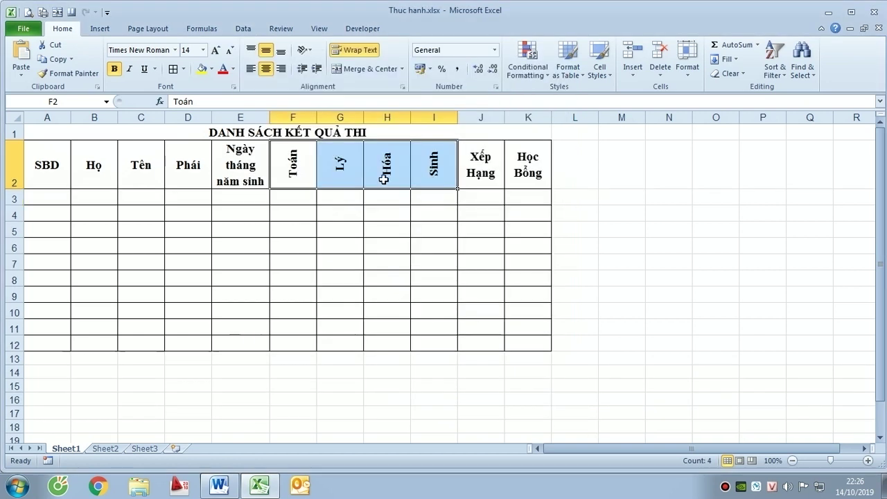
click(351, 287)
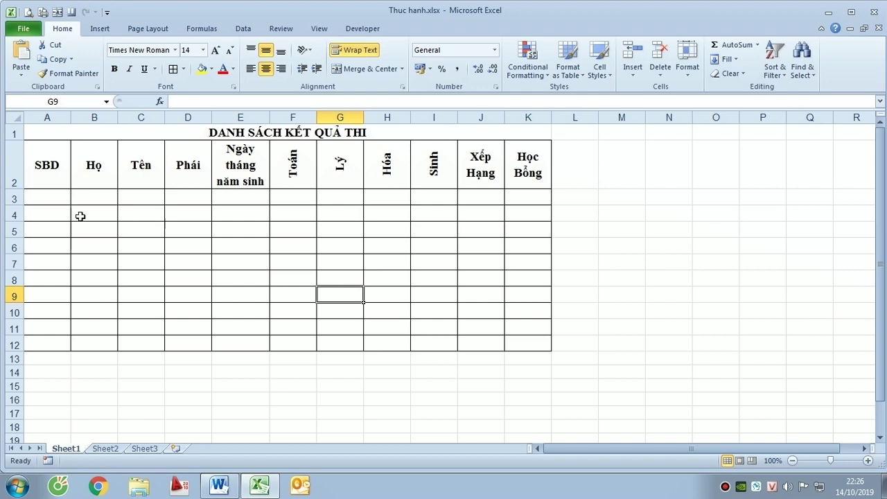
mouse_move(55, 198)
mouse_down()
mouse_move(473, 273)
mouse_move(527, 339)
mouse_up()
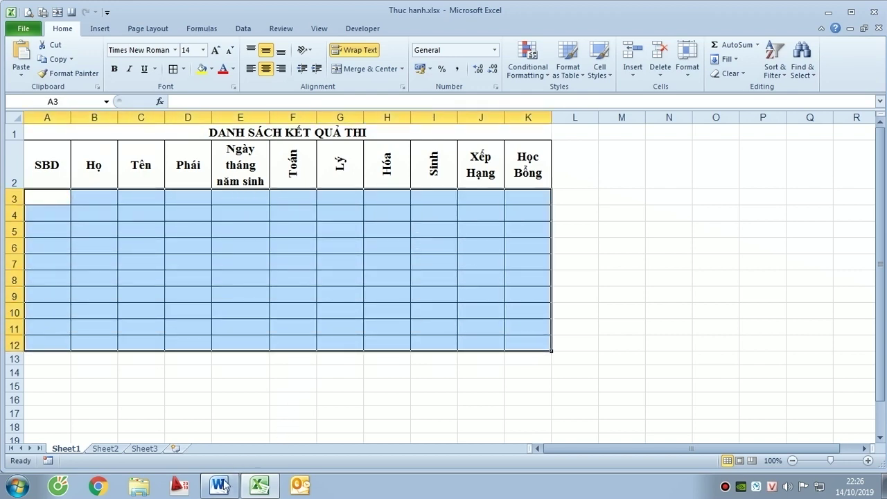
Copy the ten student rows 1010A–3100A from Word and open Paste Special on A3:K12
click(222, 485)
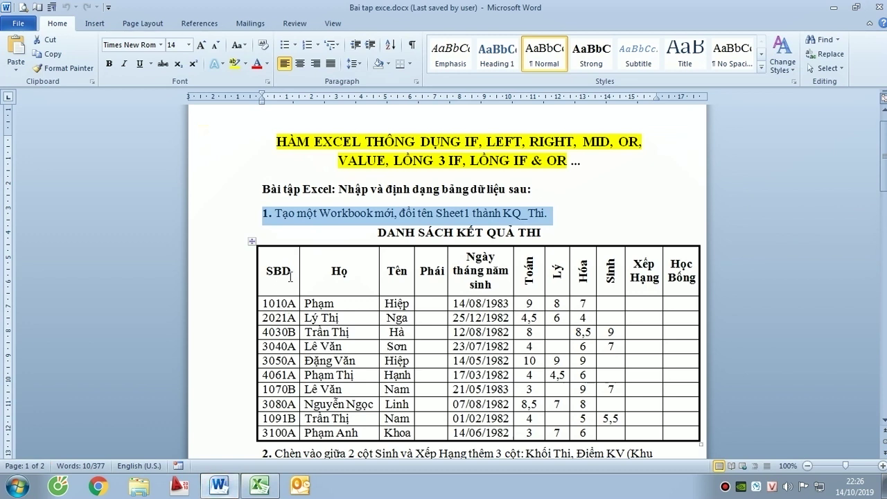
click(275, 303)
mouse_move(265, 303)
mouse_down()
mouse_move(688, 305)
mouse_move(663, 441)
mouse_up()
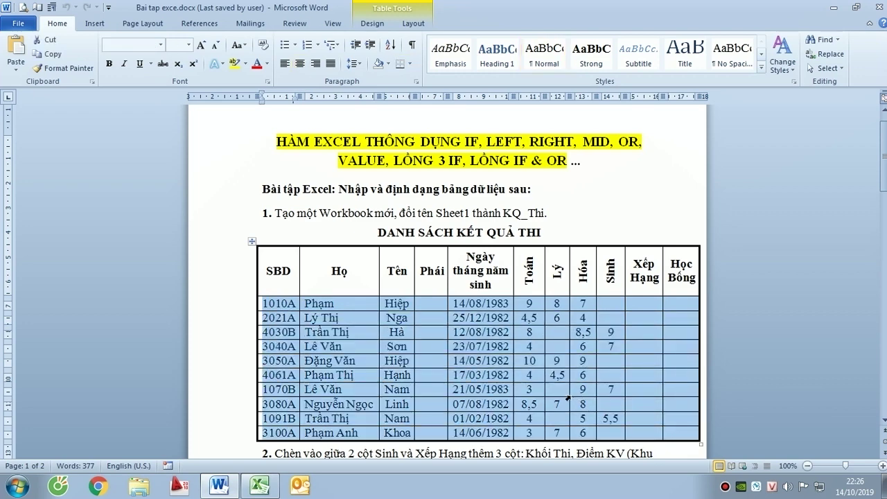
key(alt+Tab)
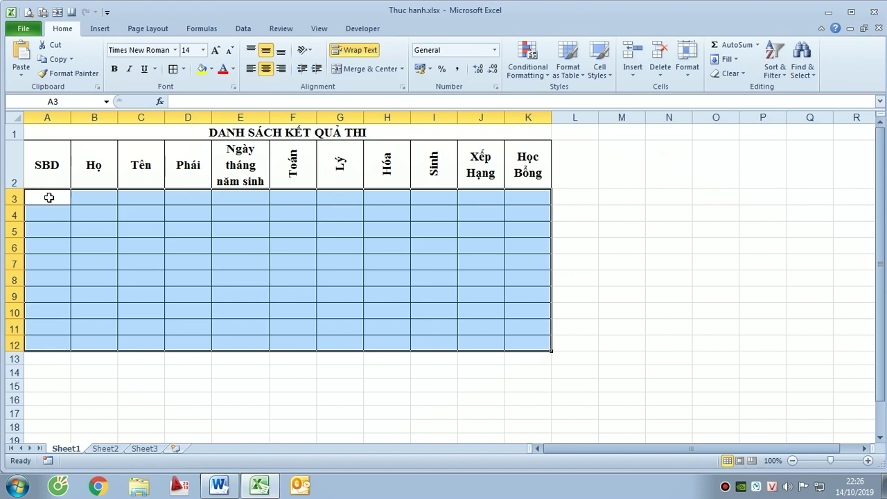
drag(49, 197, 481, 347)
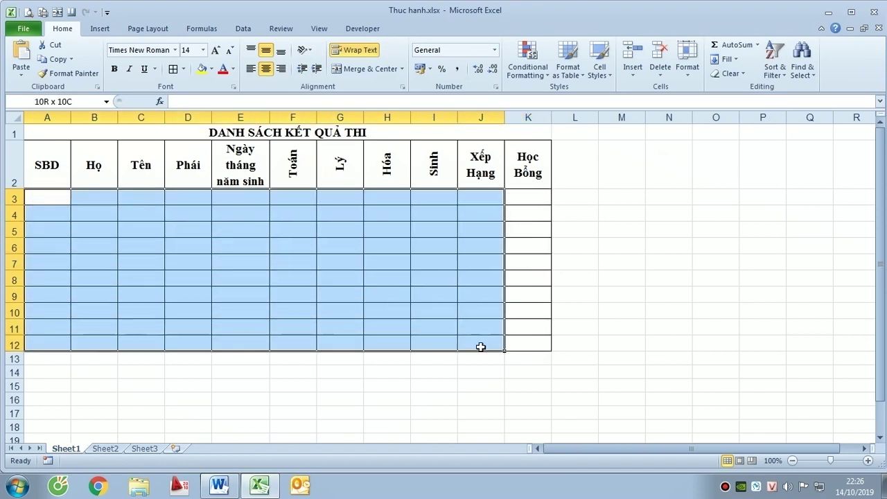
drag(480, 347, 528, 343)
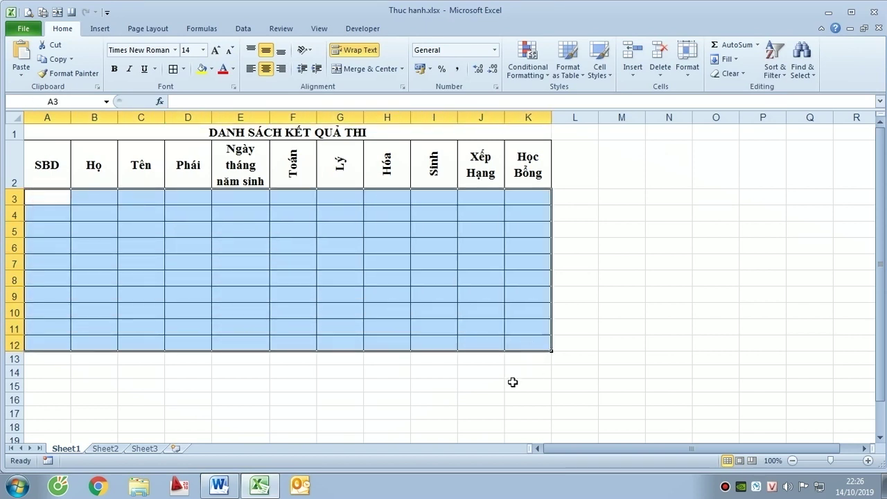
key(ctrl+alt+v)
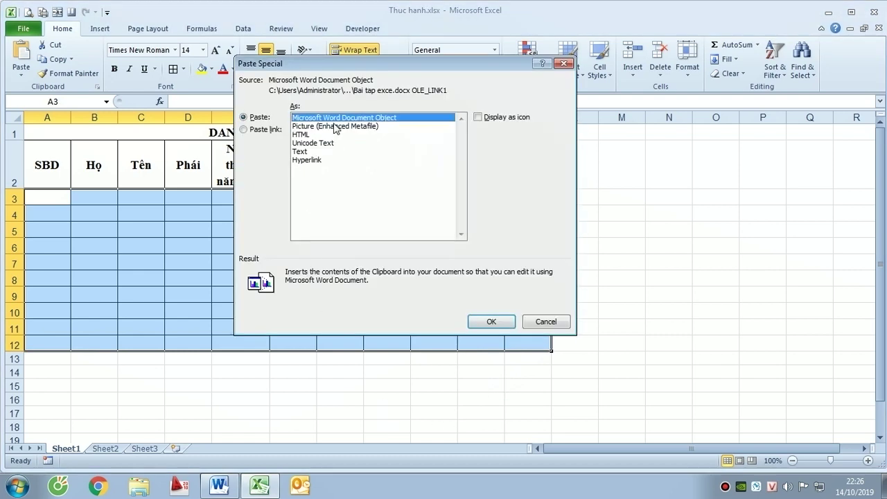
Paste the student rows into A3:K12 as Unicode Text and slightly enlarge the title row
click(324, 143)
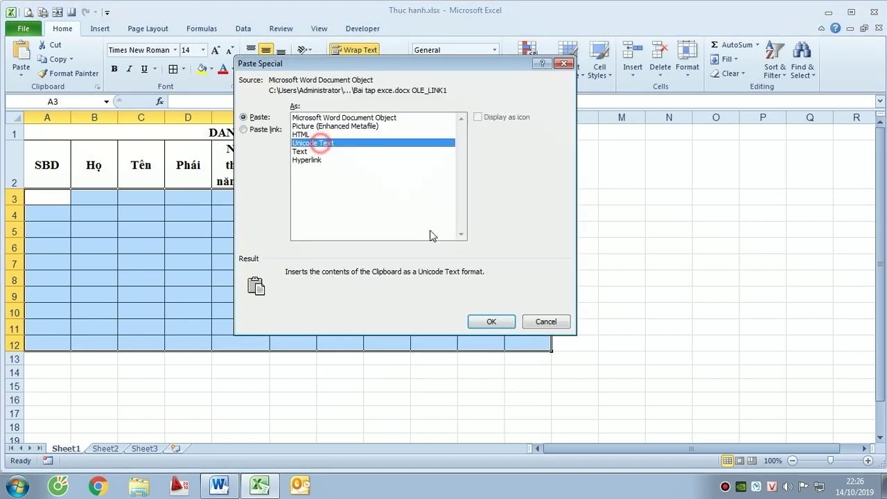
click(491, 321)
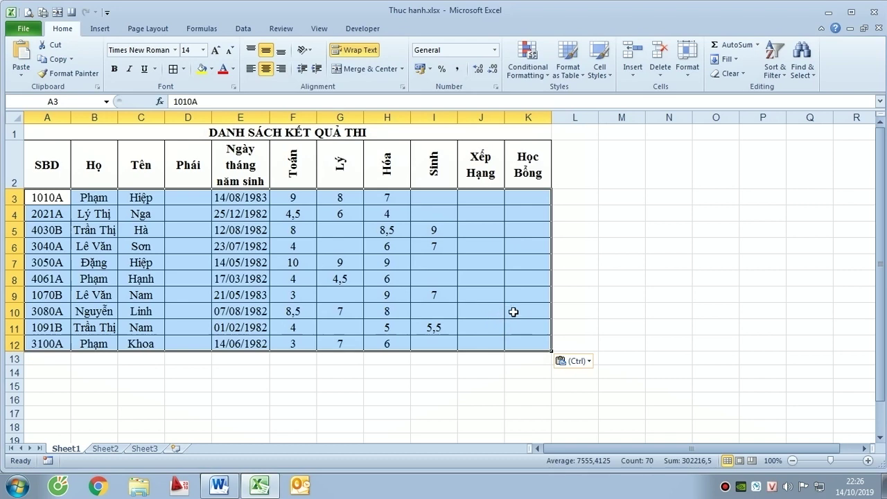
click(514, 312)
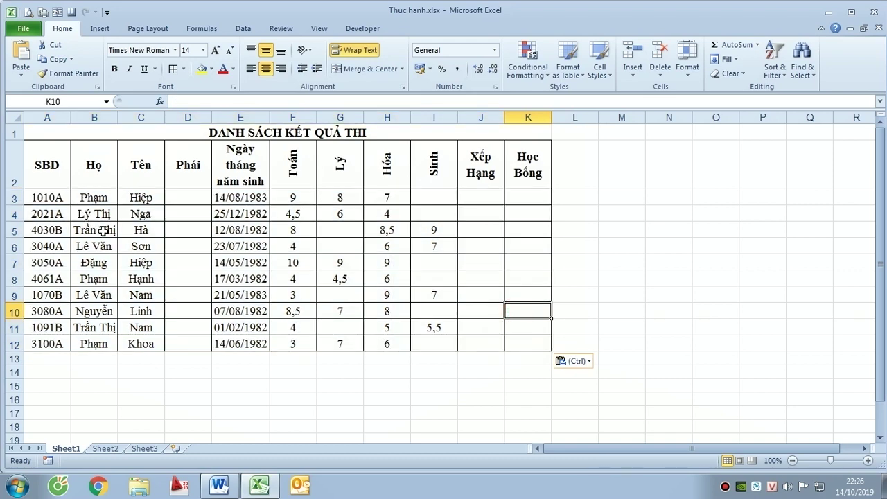
drag(14, 140, 14, 146)
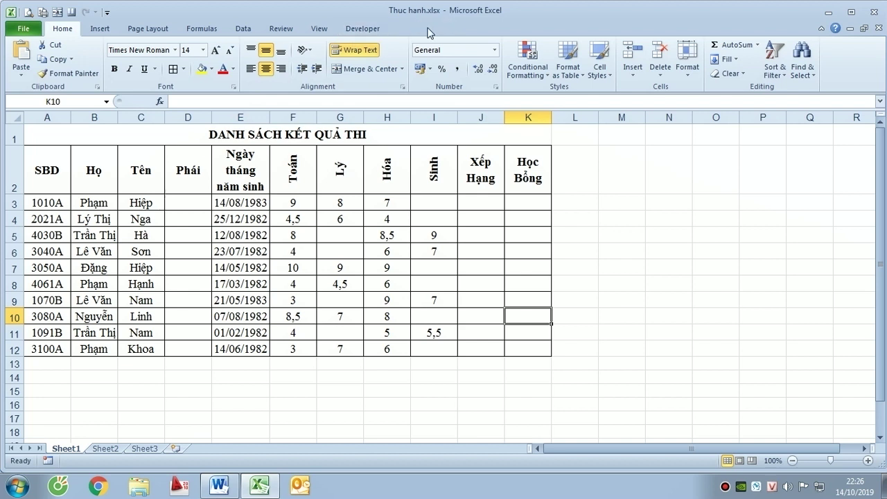
Change the Sheet1 worksheet tab's name to KQ_Thi
right_click(64, 451)
click(104, 341)
text(kq)
key(BackSpace)
key(BackSpace)
text(KQ)
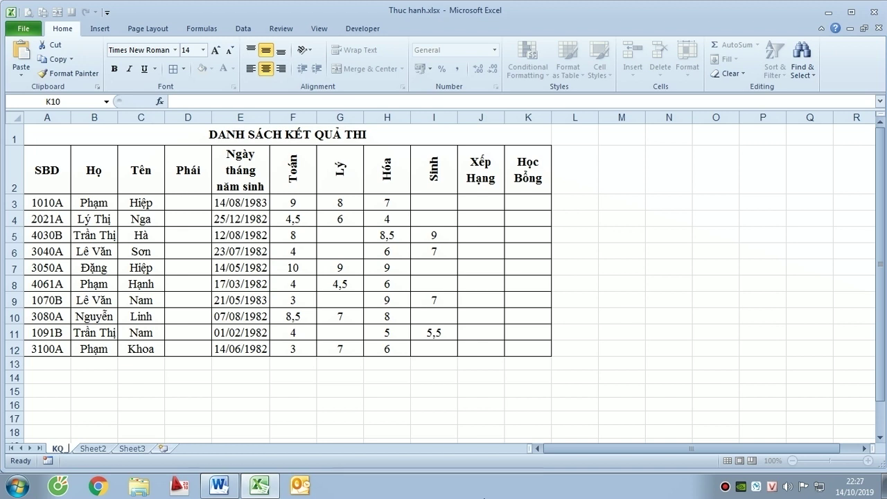
text( Thi)
key(Return)
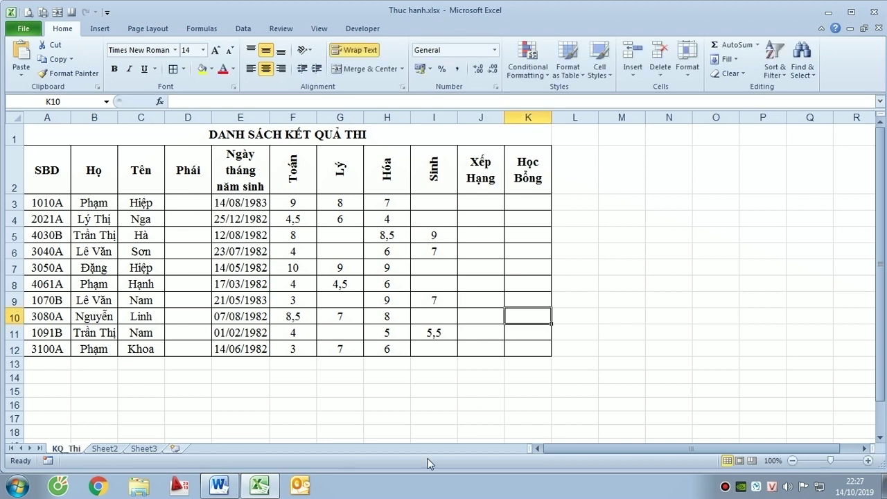
click(219, 485)
drag(558, 215, 303, 229)
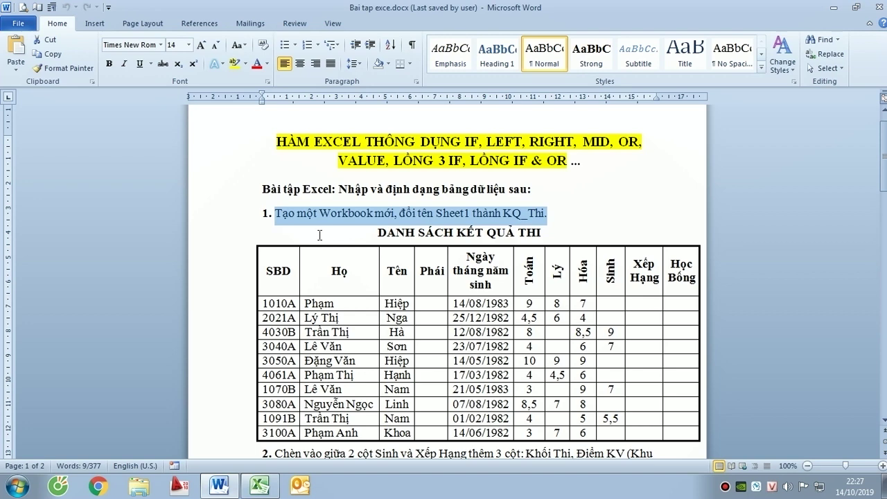
scroll(323, 232, down, 2)
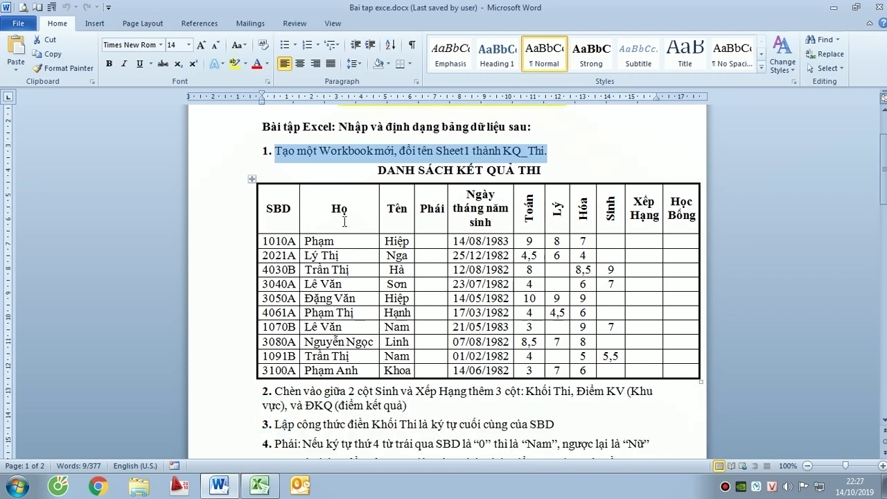
scroll(393, 333, down, 2)
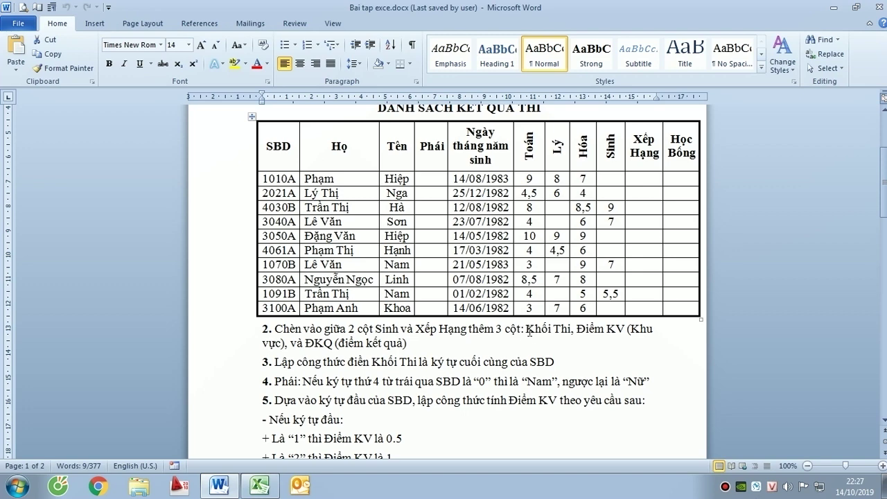
triple_click(431, 340)
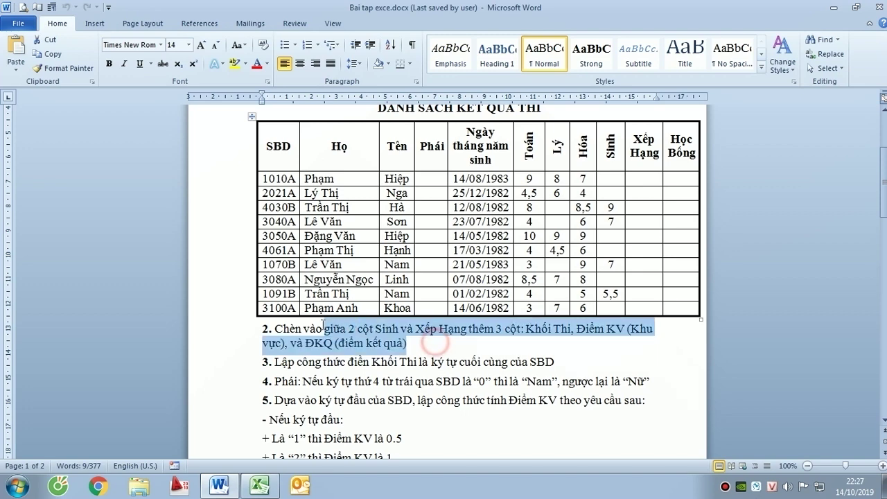
key(alt+Tab)
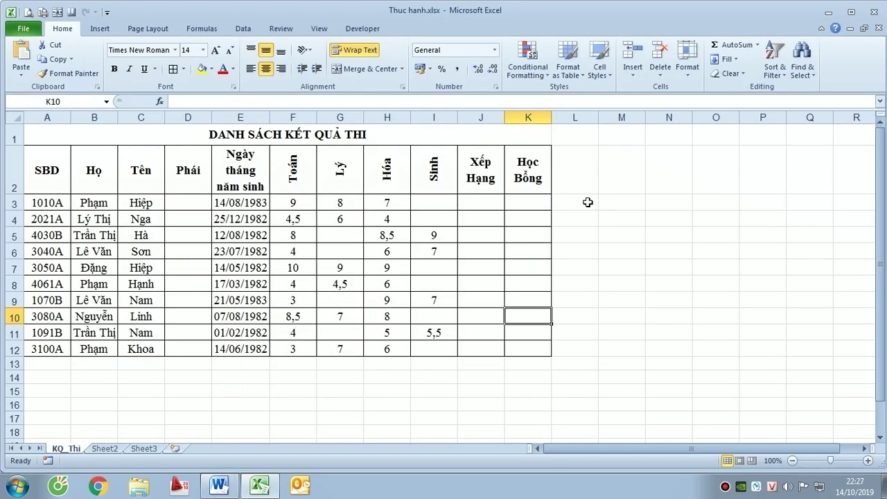
Insert three blank columns at column J, shifting Xếp Hạng over to column M
click(485, 117)
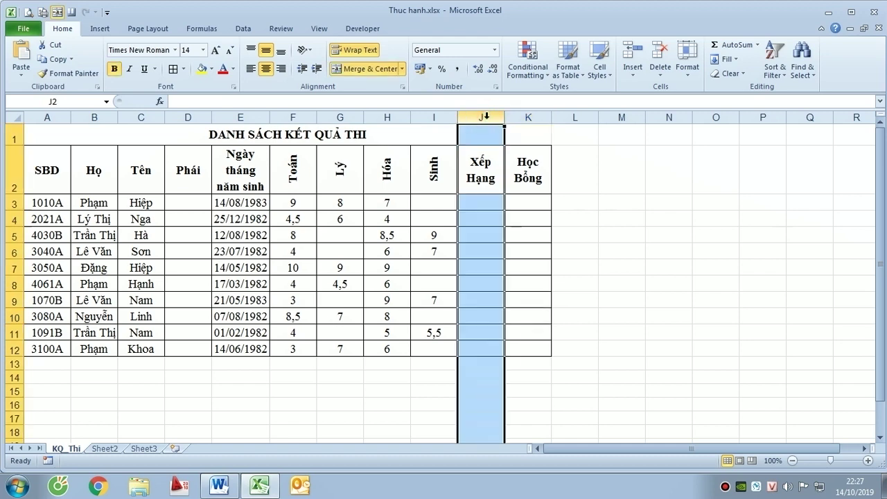
right_click(480, 117)
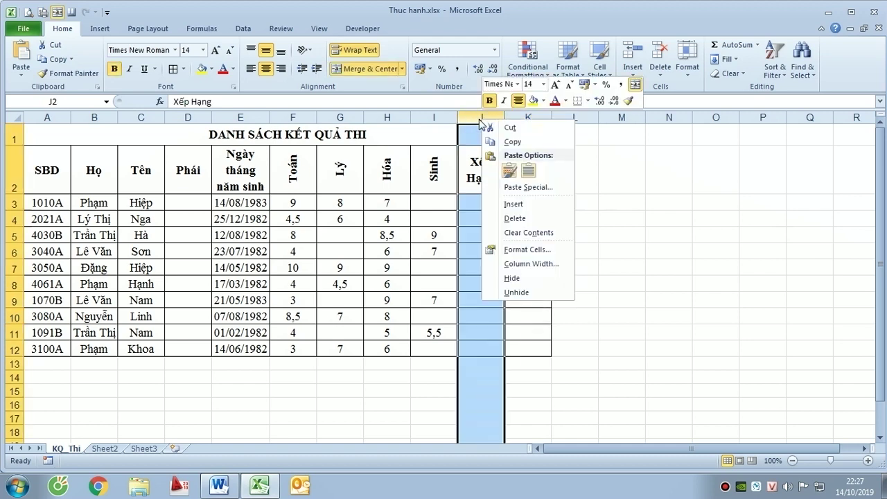
key(i)
right_click(480, 119)
key(i)
right_click(479, 119)
key(i)
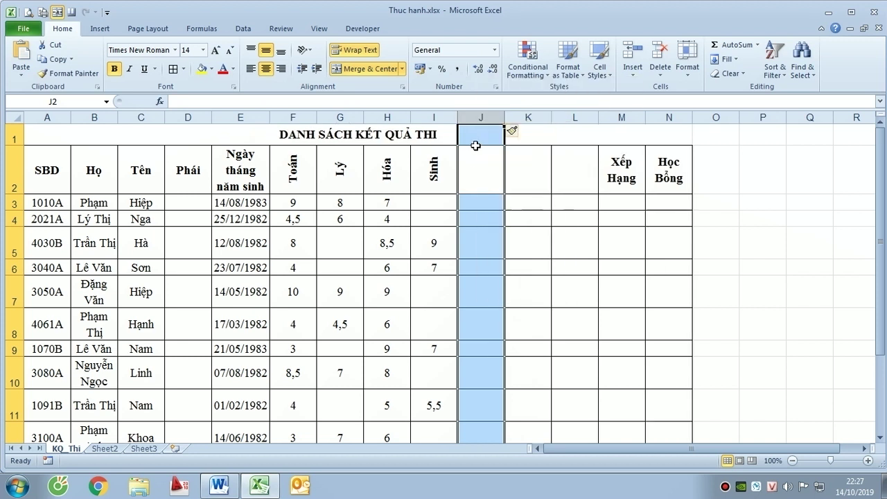
click(472, 162)
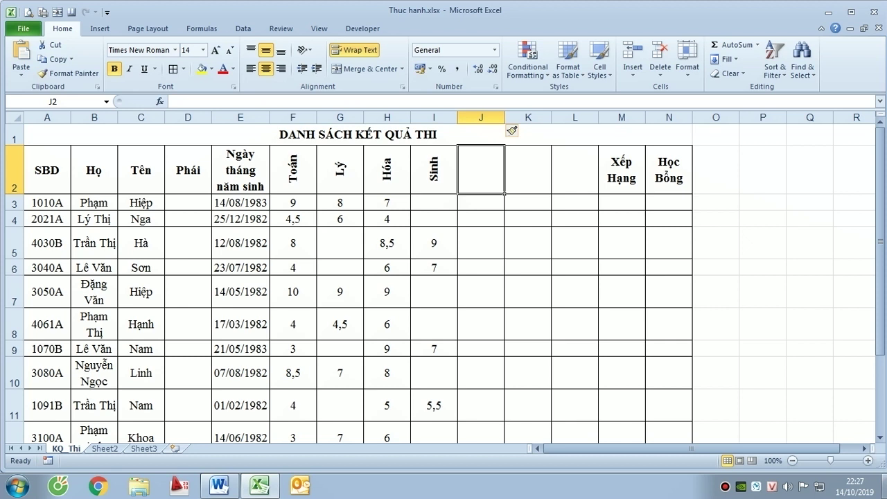
Enter the headings Khối Thi in J2 and Điểm KV in K2, checking names against the Word exercise
text(Khoi)
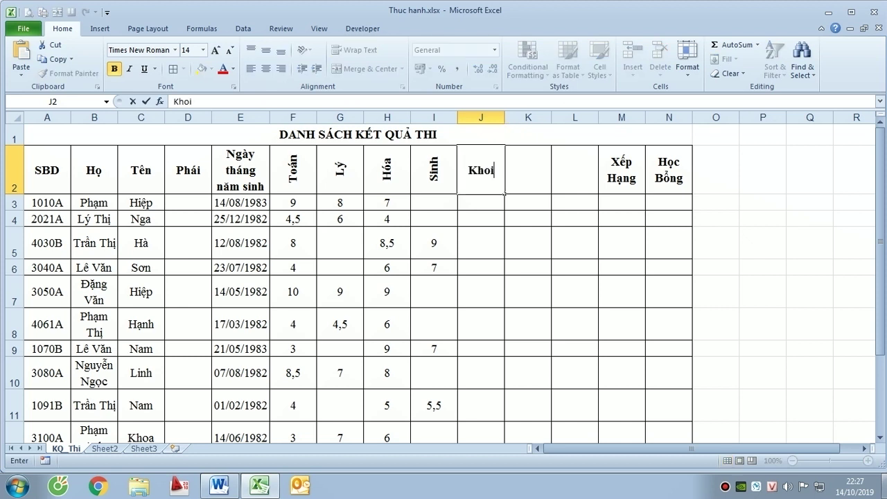
text( Thi)
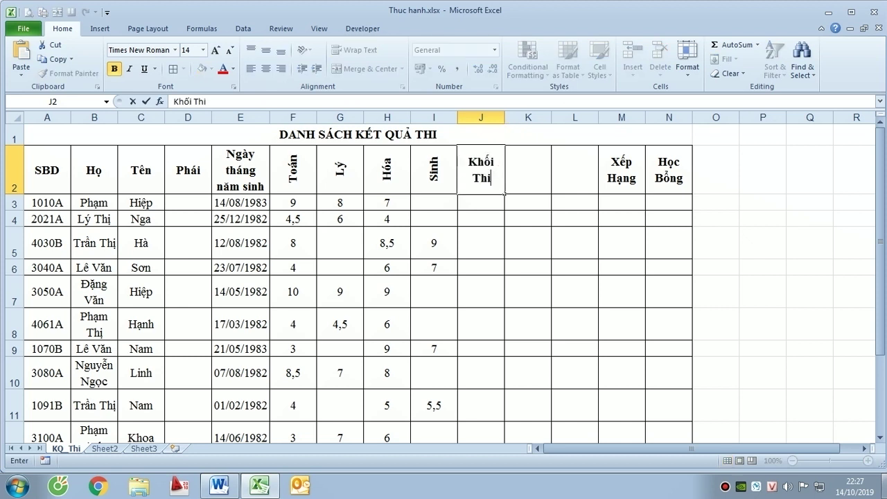
key(Tab)
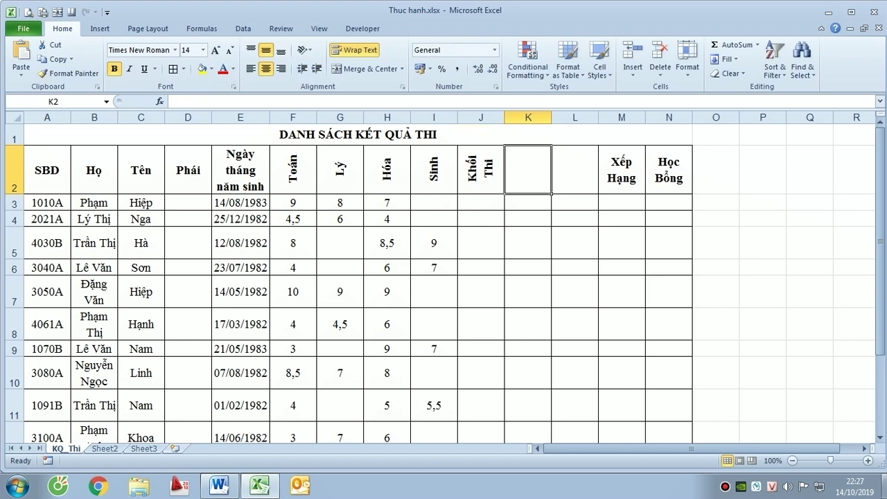
key(alt+Tab)
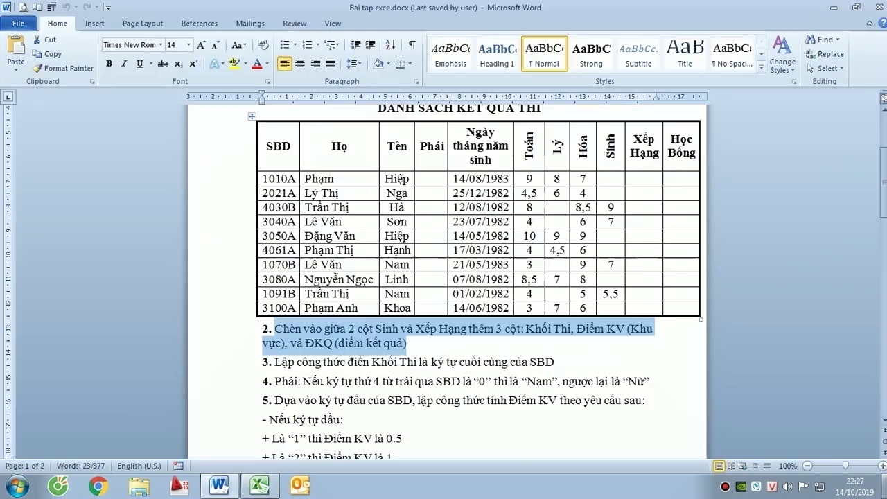
key(alt+Tab)
text(Điểm KV)
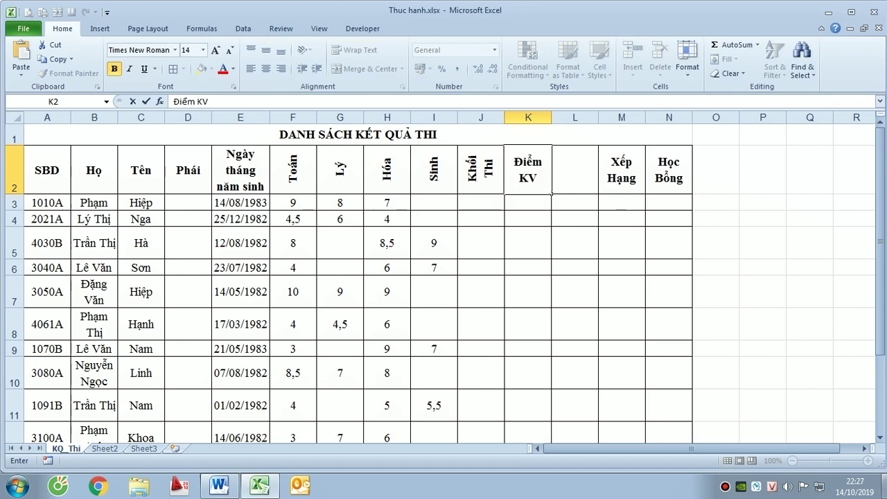
key(Tab)
Enter the ĐKQ heading in L2, then select the new headings J2:L2
key(alt+Tab)
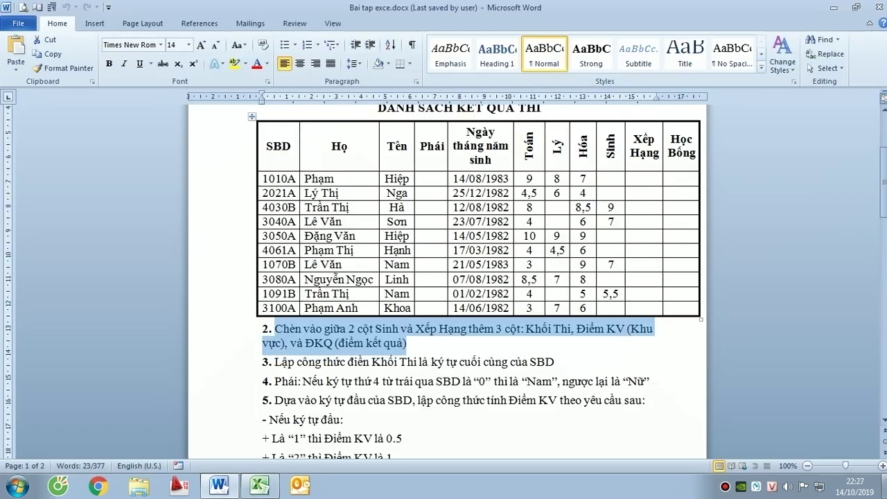
key(alt+Tab)
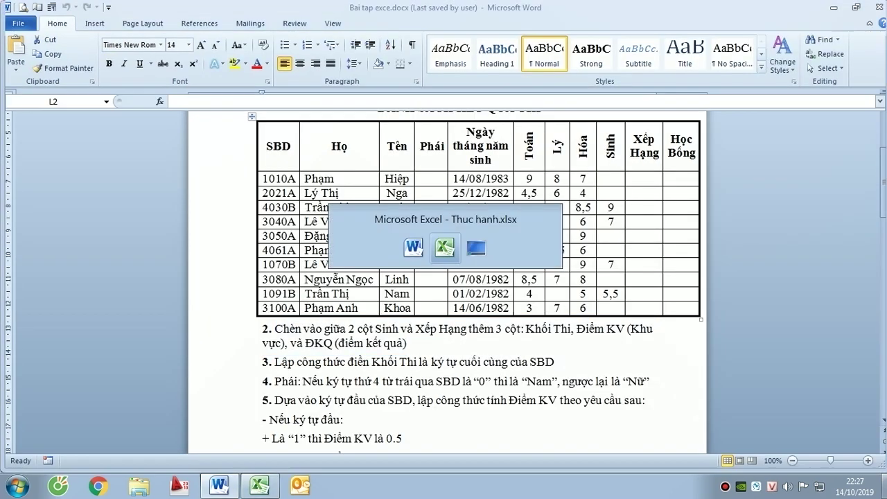
text(K)
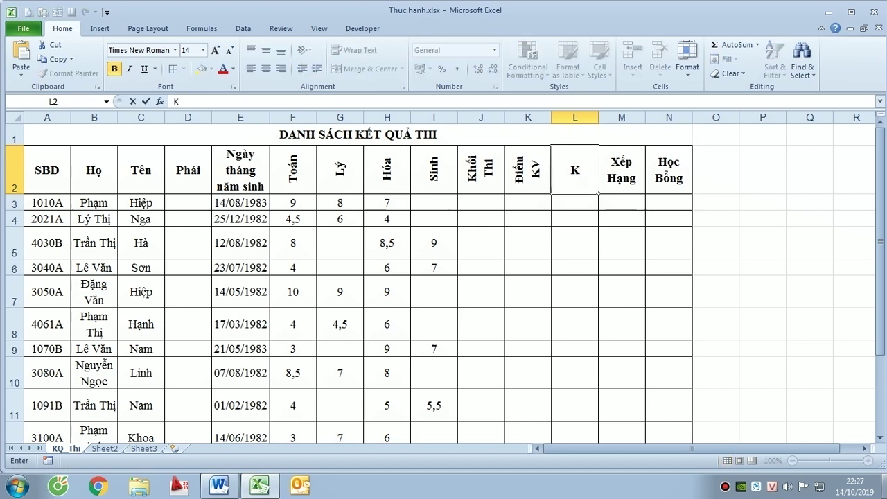
key(BackSpace)
text(D)
text(KQ)
key(Return)
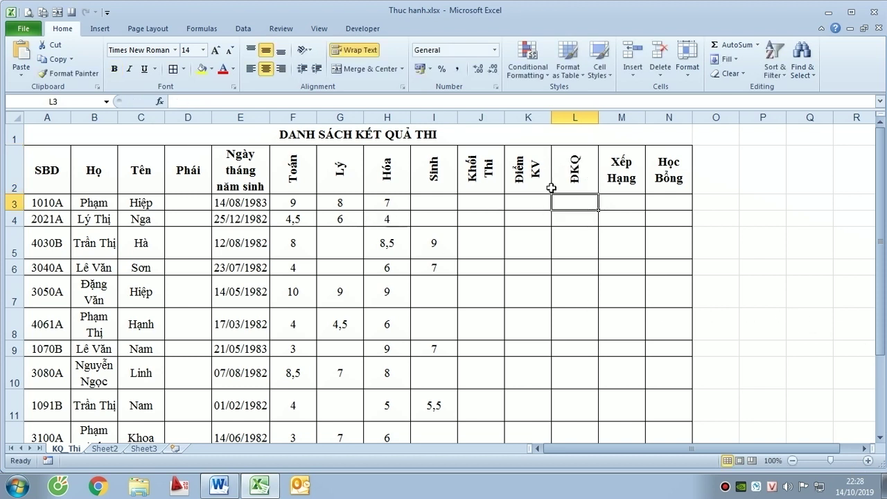
drag(565, 170, 481, 169)
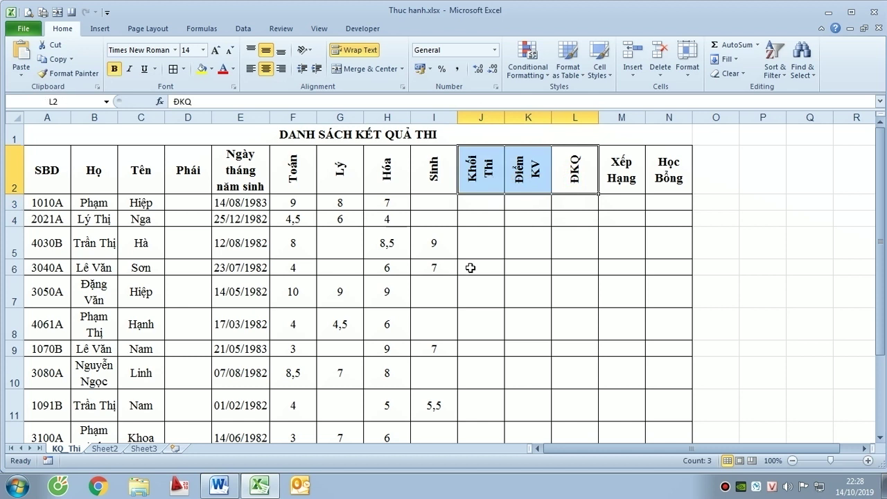
Set the text orientation of headings J2:L2 to 0 degrees in Format Cells
key(ctrl+1)
double_click(505, 191)
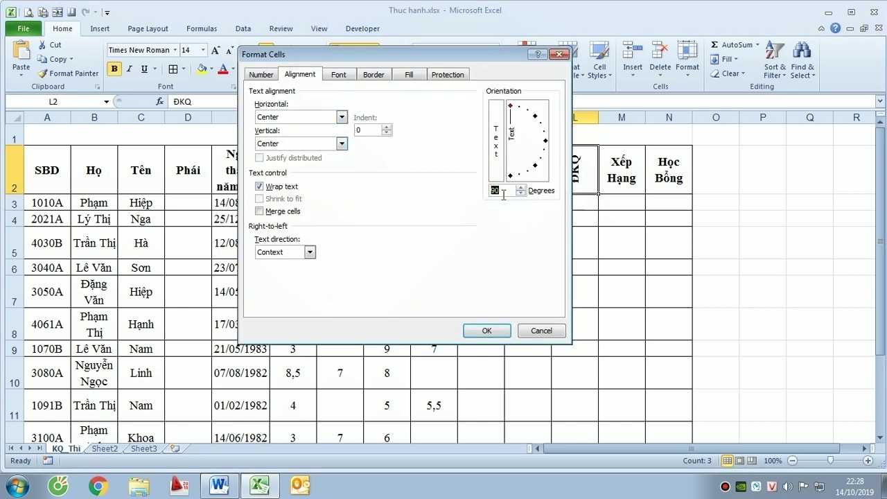
text(0)
click(506, 329)
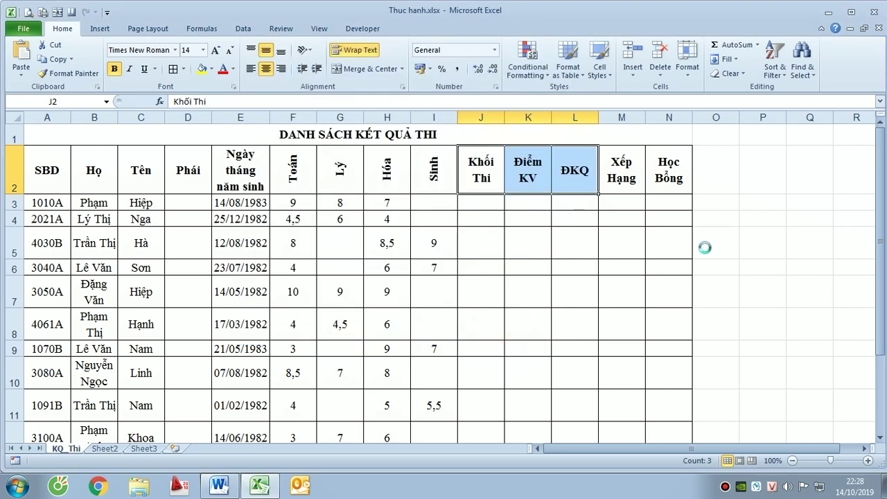
Review the Word exercise, clearing the highlight on instruction 2, then return to Excel
key(alt+Tab)
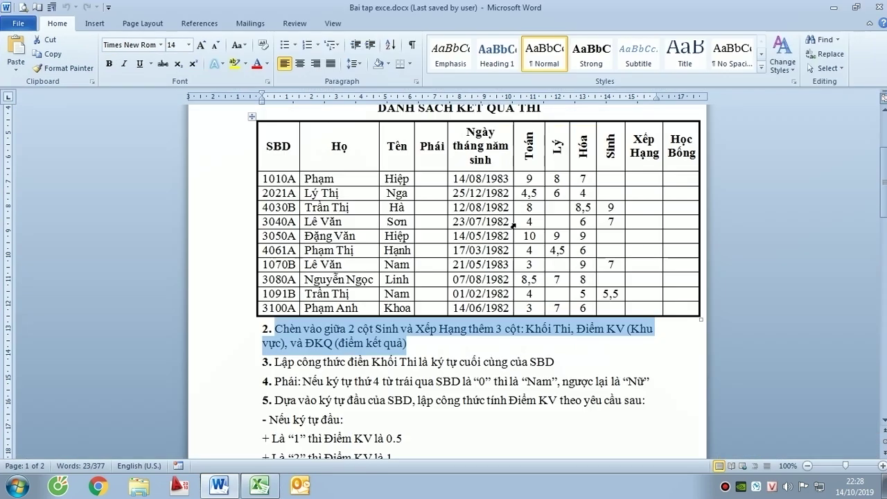
scroll(551, 365, down, 3)
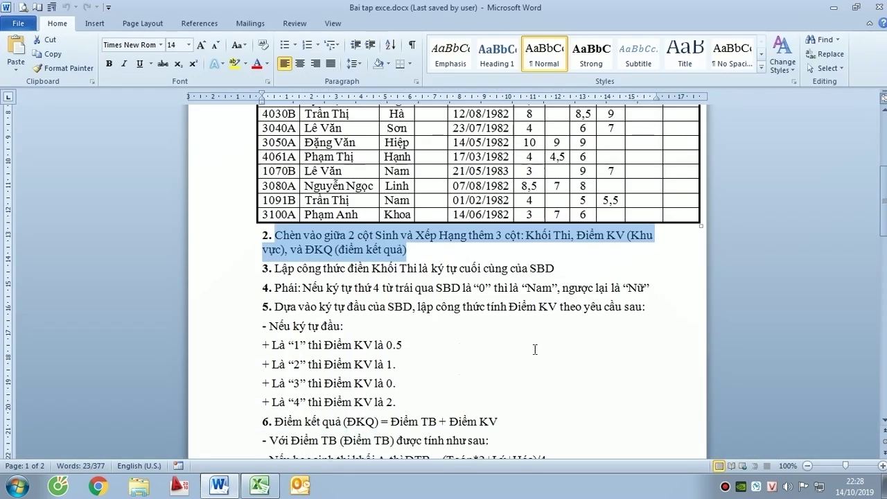
click(300, 275)
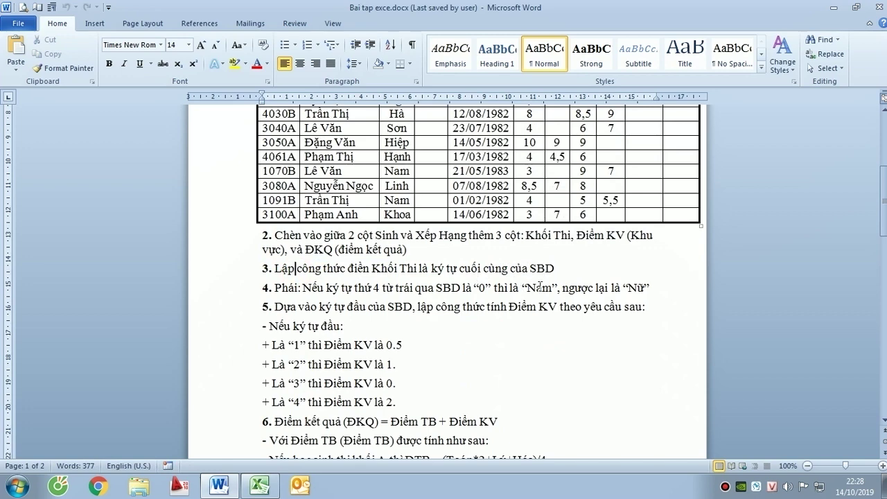
key(alt+Tab)
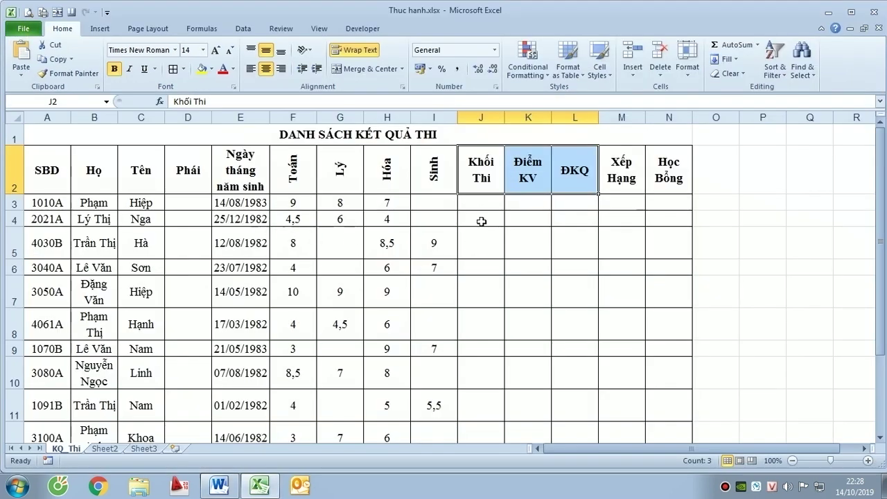
Enter =RIGHT(A3;1) in J3 so it shows exam block A for student 1010A
click(478, 204)
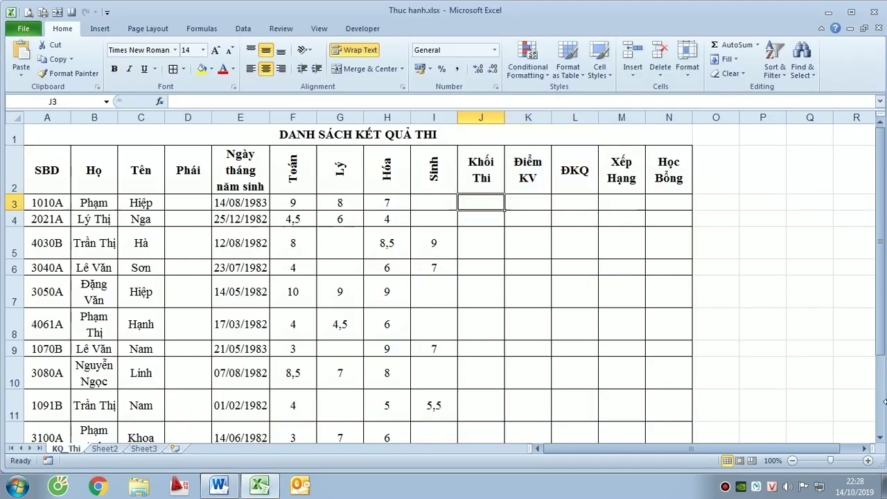
click(212, 101)
text(=)
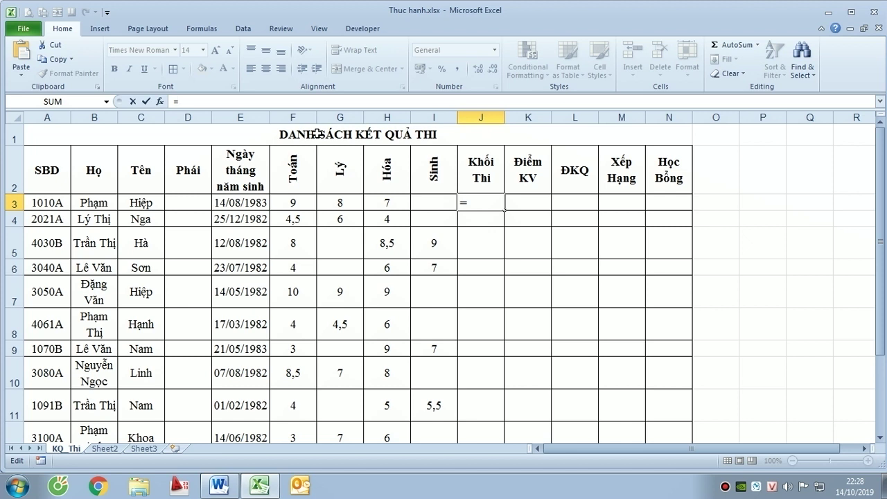
text(r)
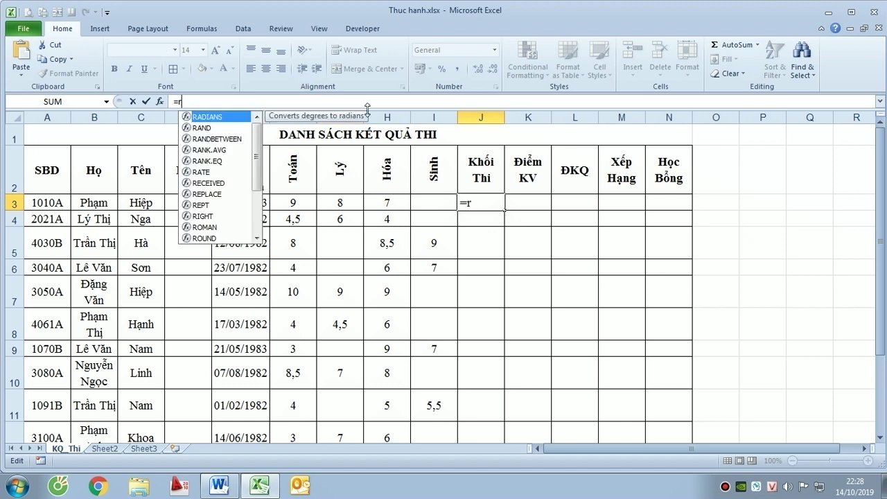
text(i)
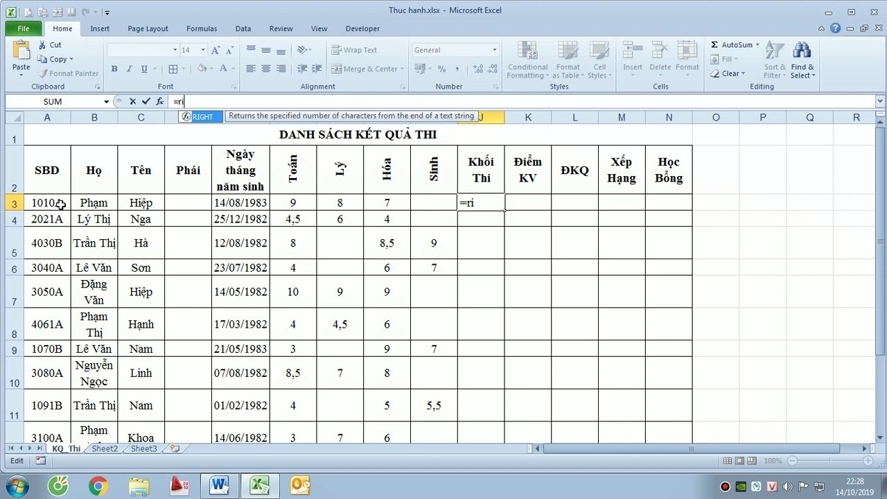
key(Tab)
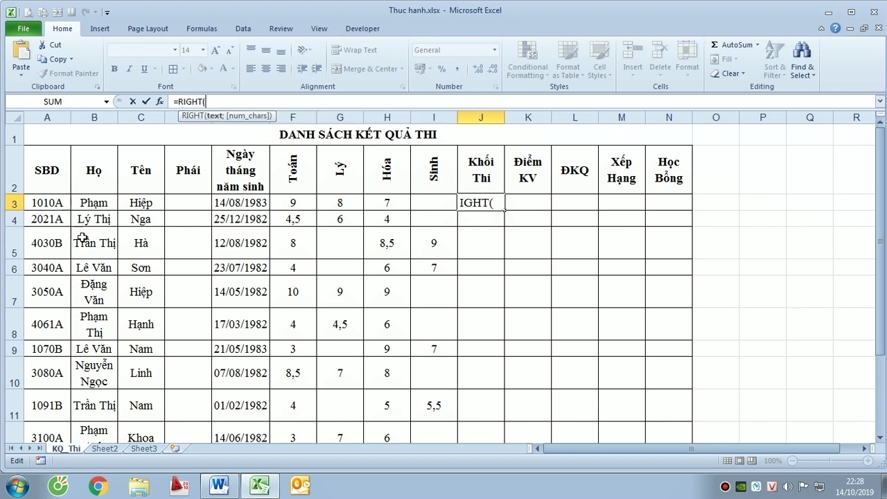
click(52, 202)
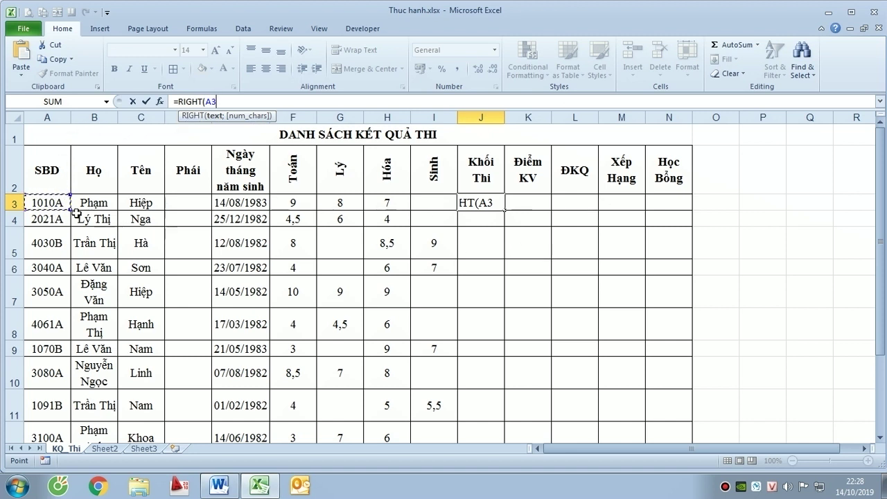
text(;)
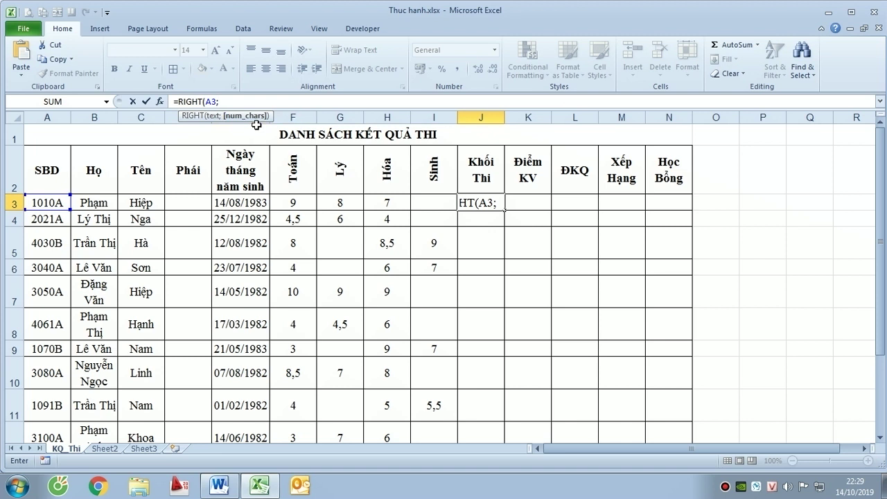
text(1)
text())
key(Return)
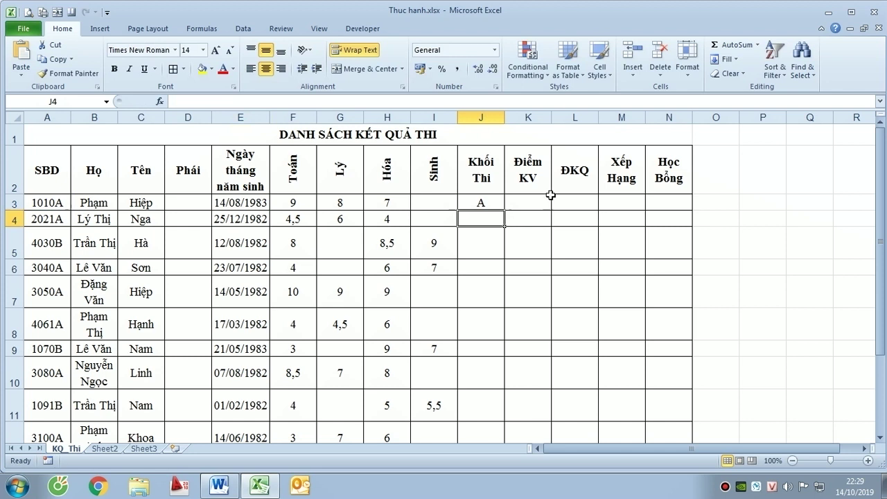
click(493, 202)
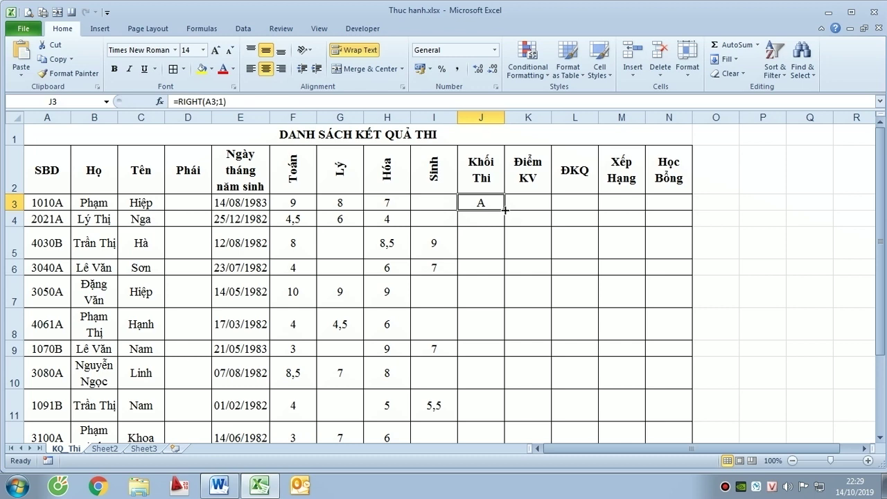
Copy the J3 RIGHT formula down through J12 so each row shows A or B
drag(505, 210, 499, 375)
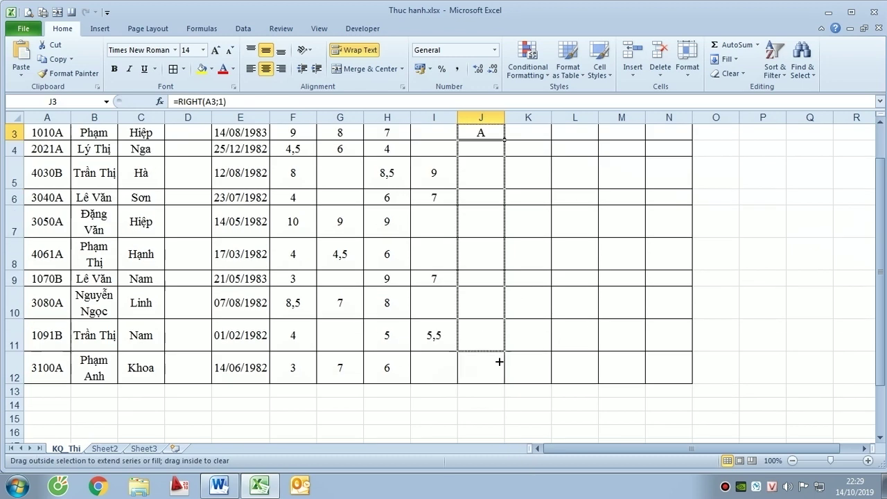
drag(500, 374, 500, 374)
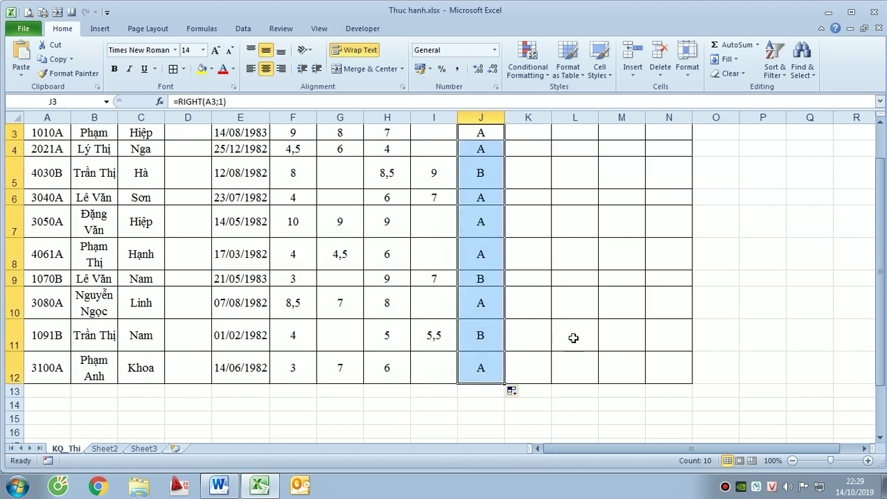
scroll(573, 337, up, 1)
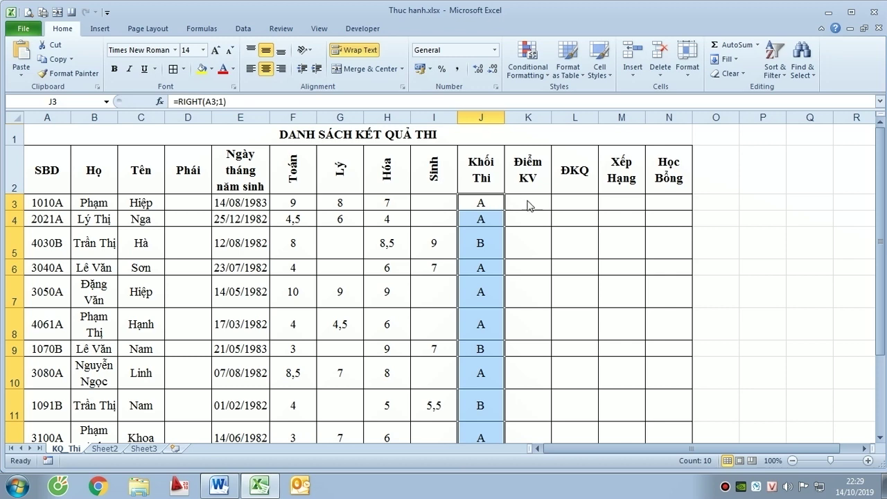
key(alt+Tab)
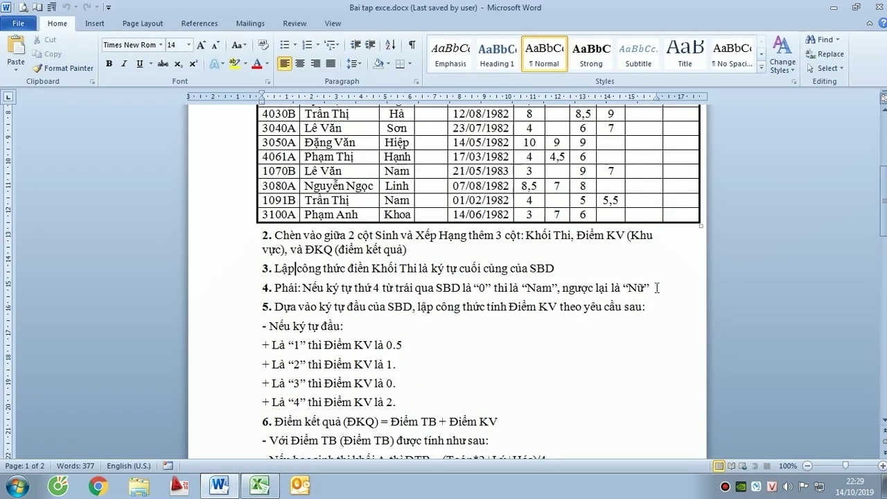
Read item 4's rule defining Phái from the SBD in Word, then return to Excel
drag(652, 288, 295, 288)
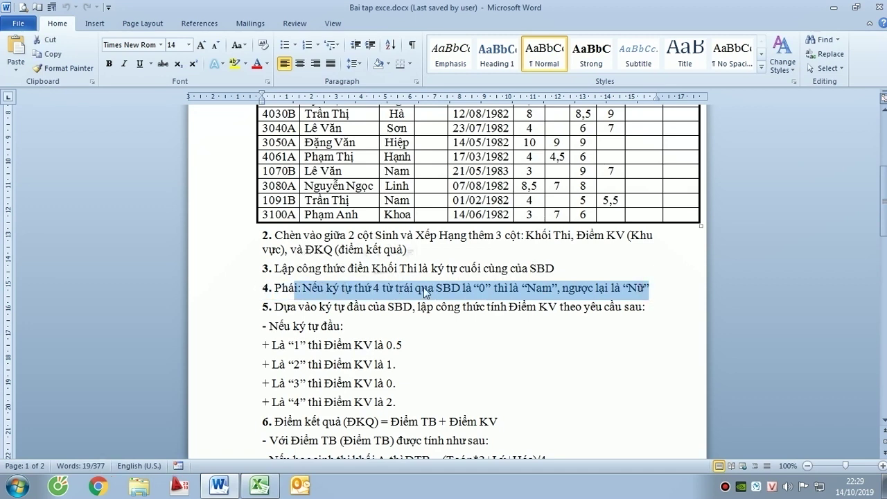
click(453, 288)
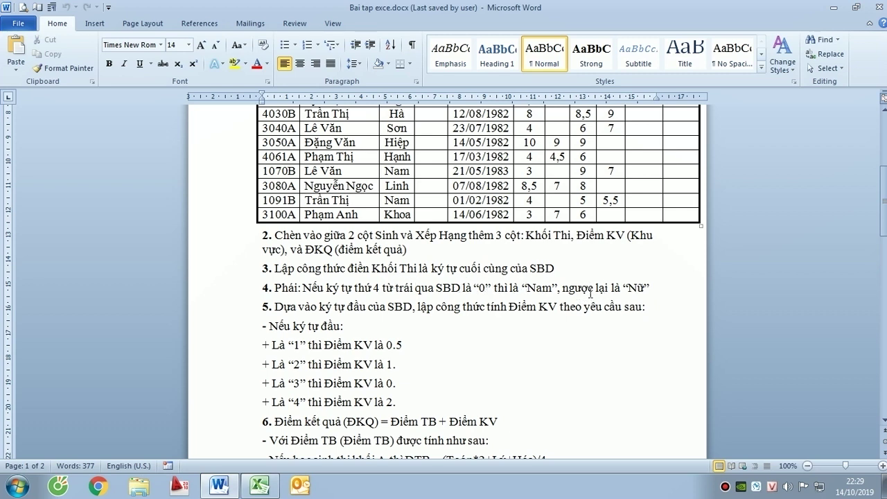
key(alt+Tab)
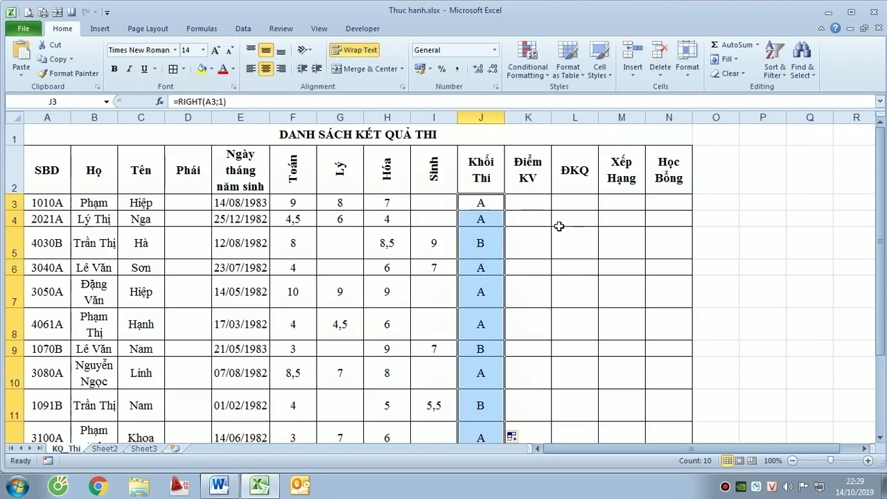
Begin the Phái formula in D3 as =IF(MID(A3;4;1)=0 and try to confirm it
click(534, 204)
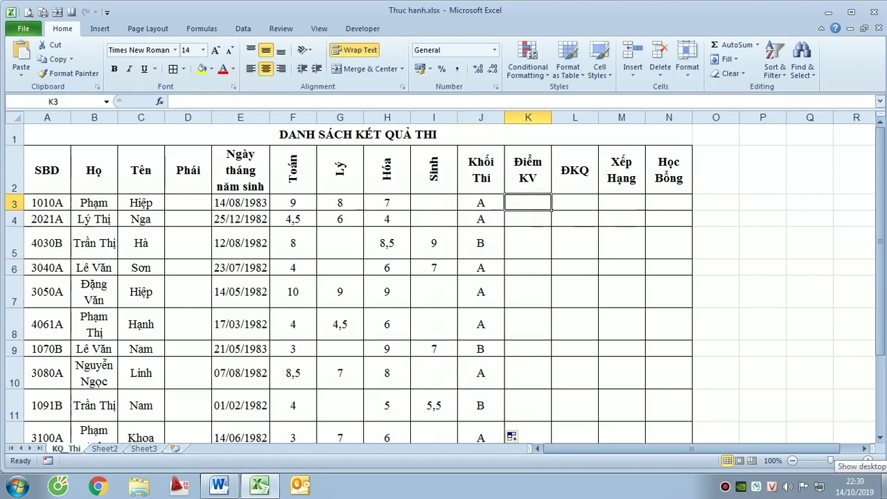
key(Left)
key(Left)
key(Left)
key(Left)
key(Left)
key(Left)
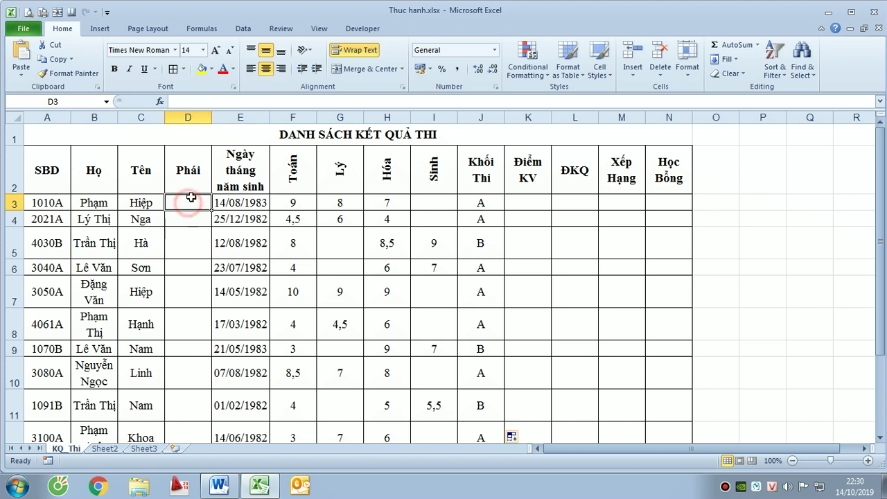
click(187, 101)
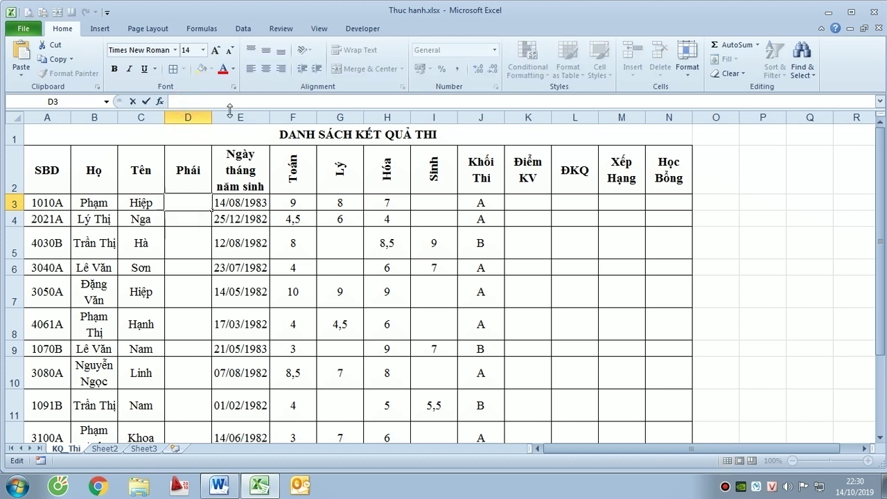
text(=i)
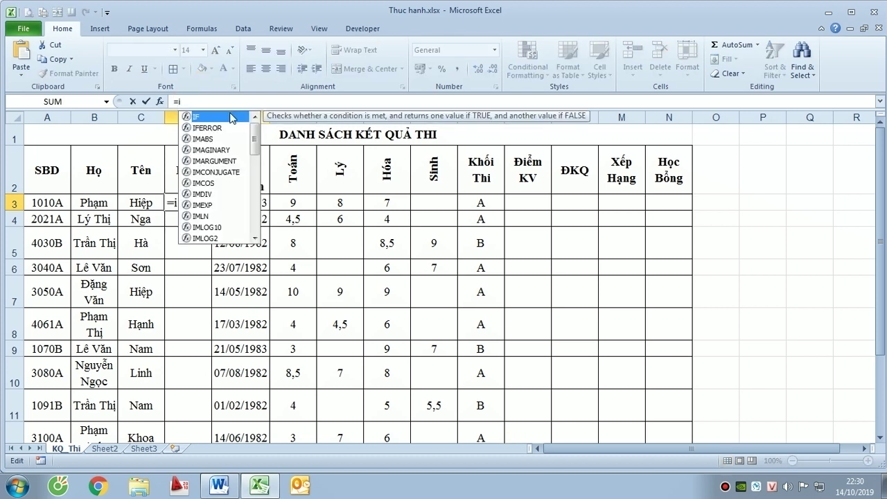
text(f)
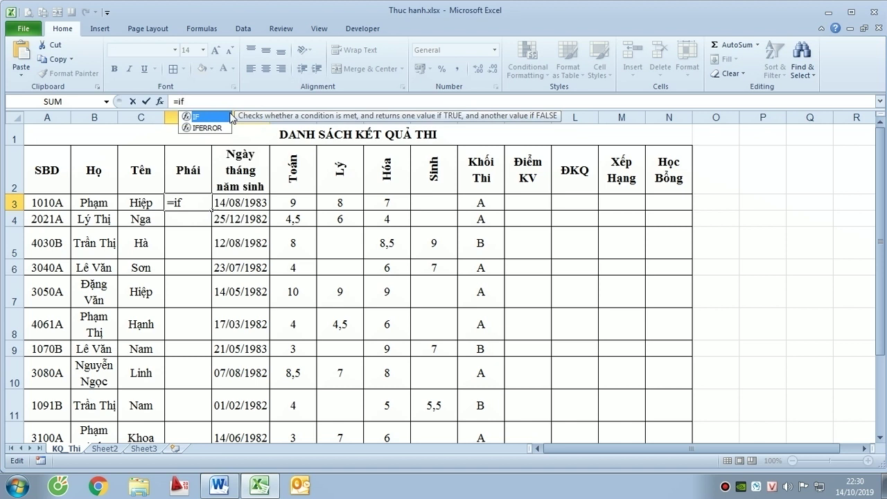
double_click(230, 117)
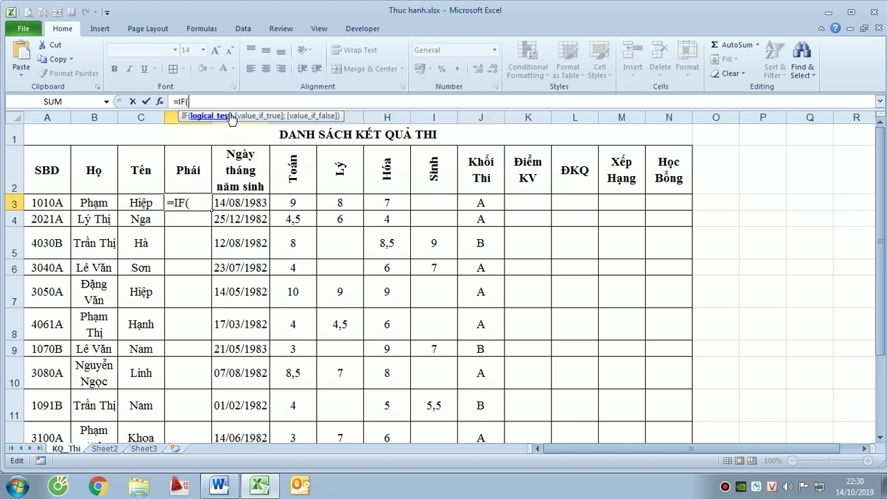
text(mid)
key(Tab)
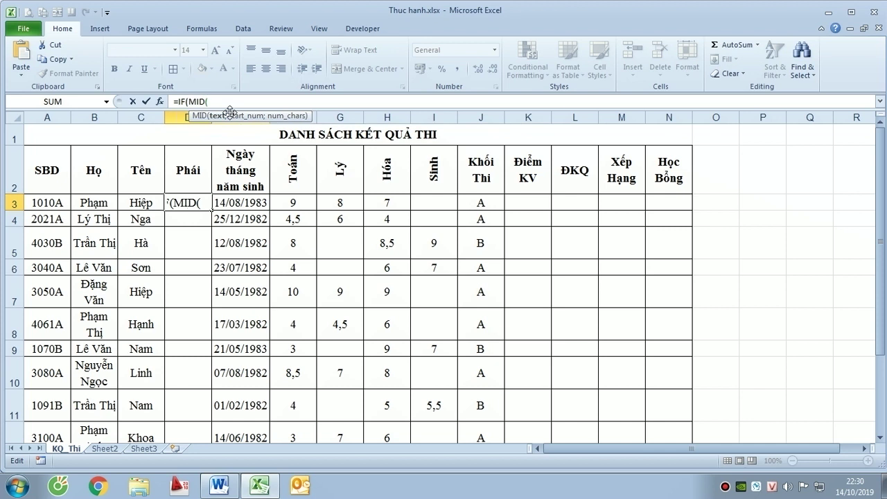
click(56, 202)
text(;)
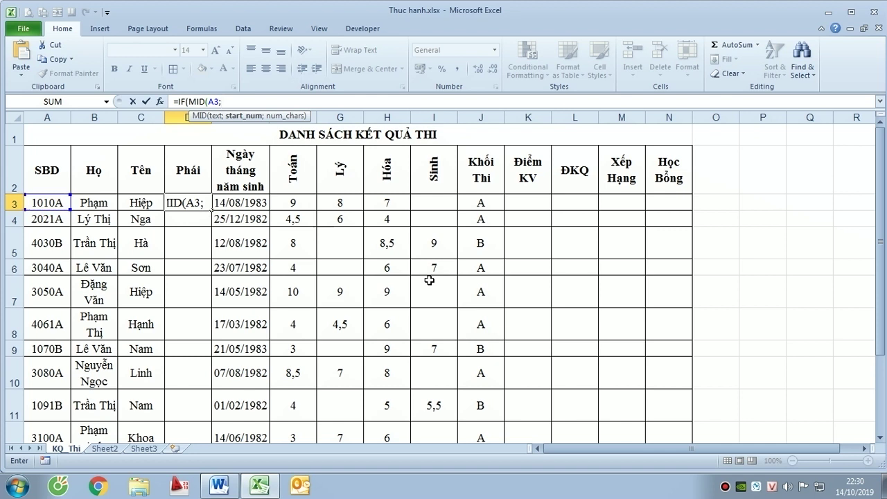
text(4)
text(;)
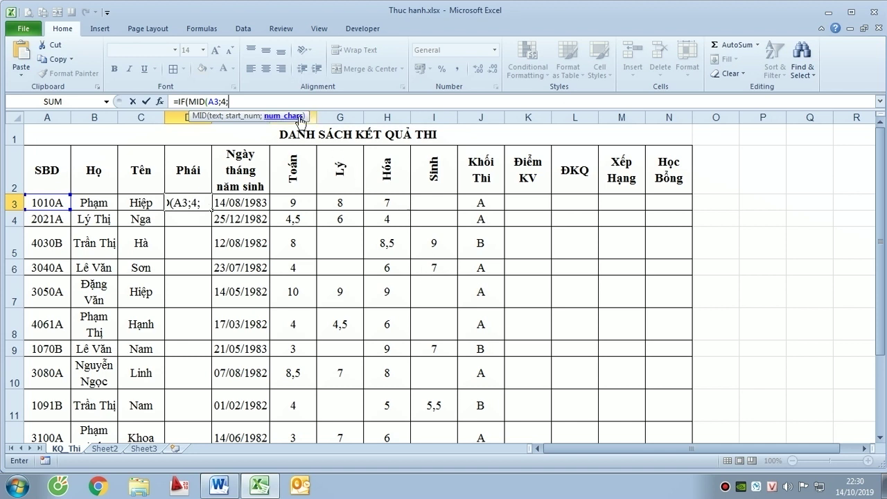
text(1)
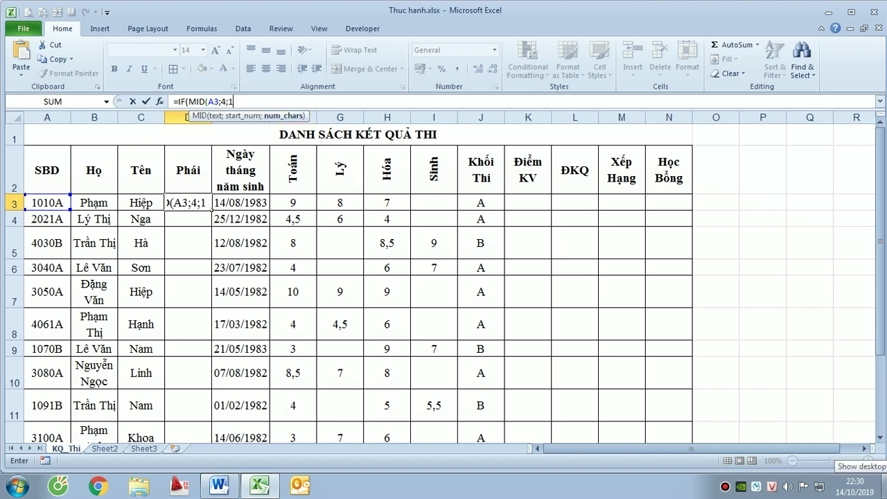
text())
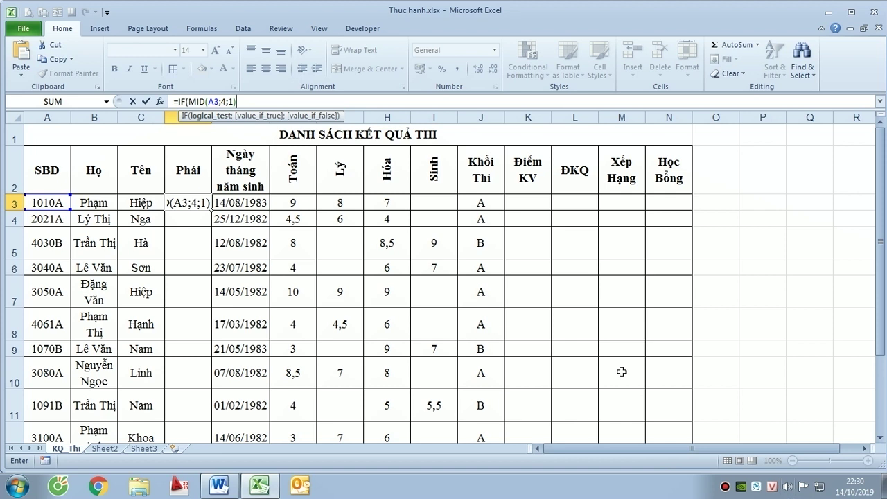
text(=0)
key(Return)
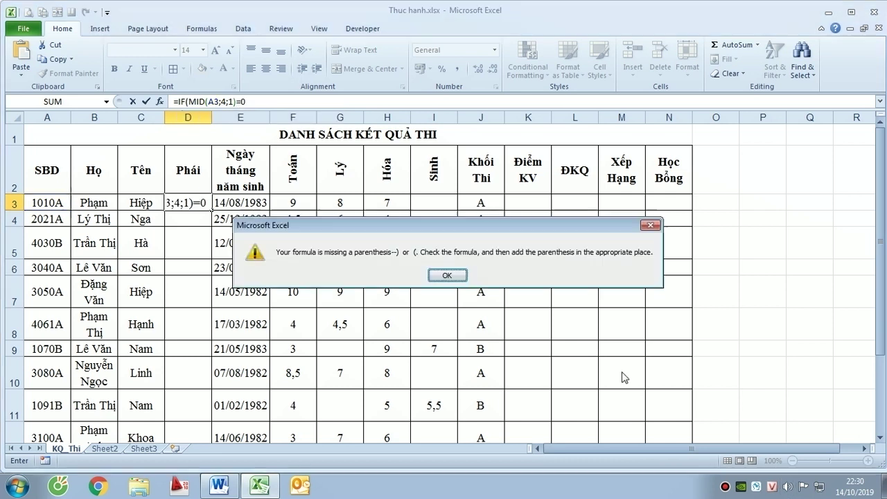
Dismiss the parenthesis warning and wrap MID(A3;4;1) inside VALUE in D3's formula
click(447, 275)
click(236, 102)
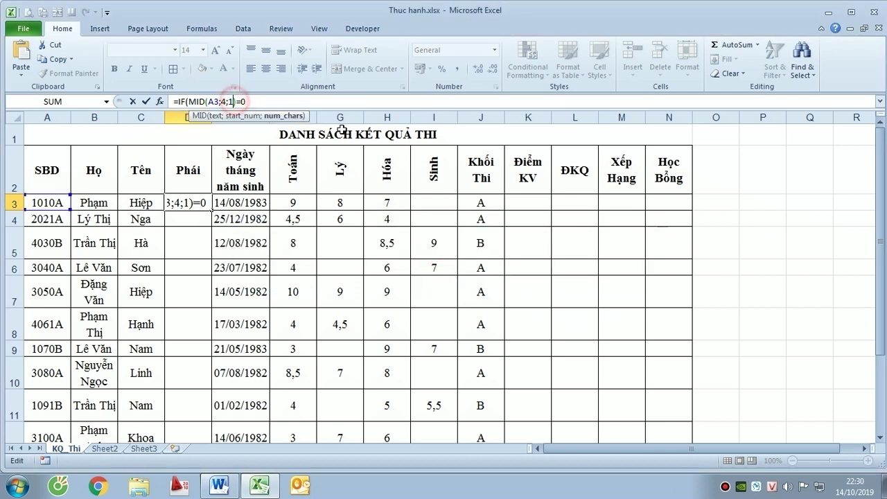
key(End)
key(Right)
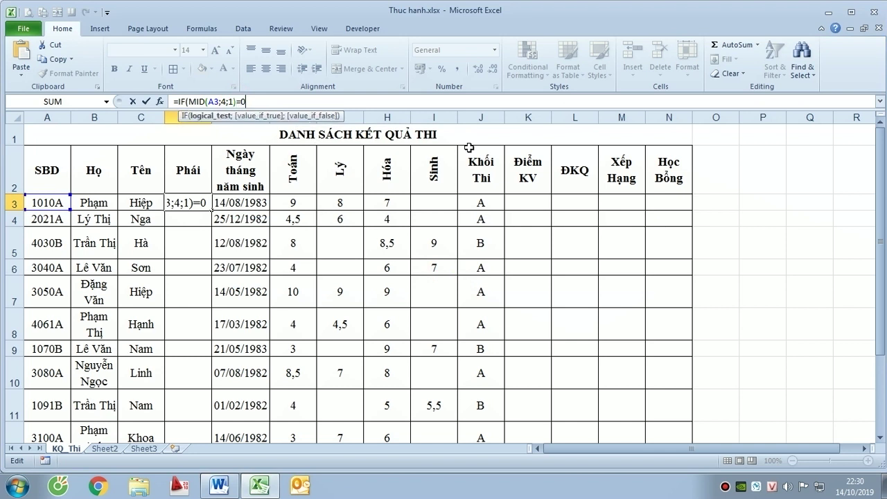
key(Left)
key(Left)
key(Left)
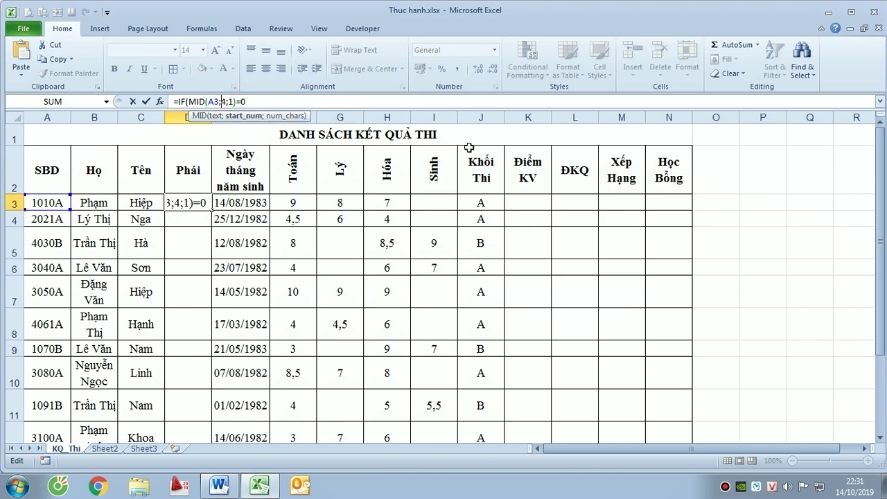
key(Left)
key(Left)
key(Left)
key(Left)
key(Left)
key(Left)
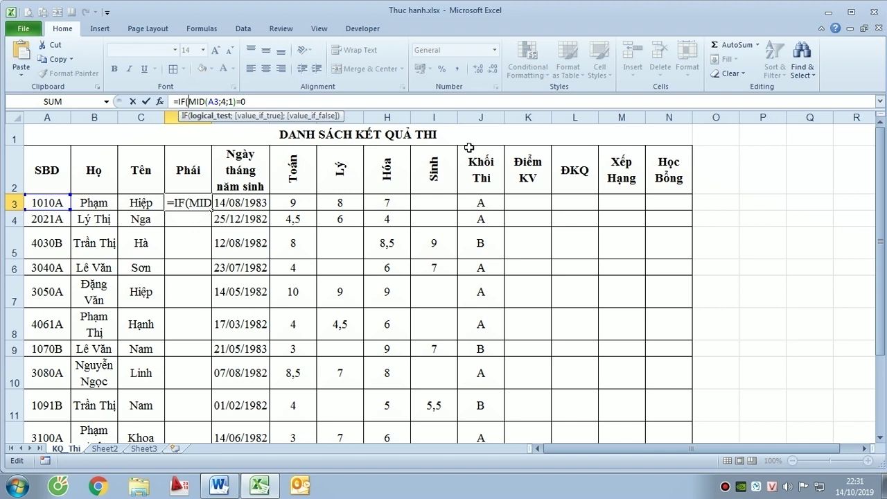
text(va)
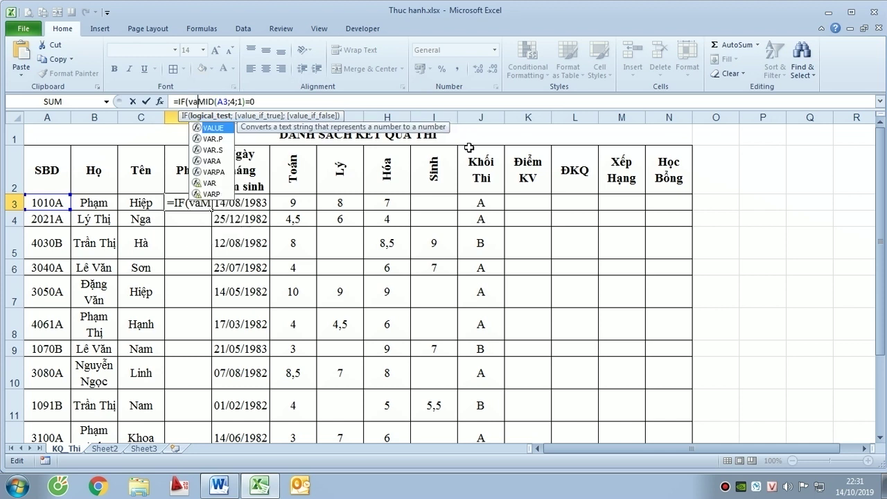
text(l)
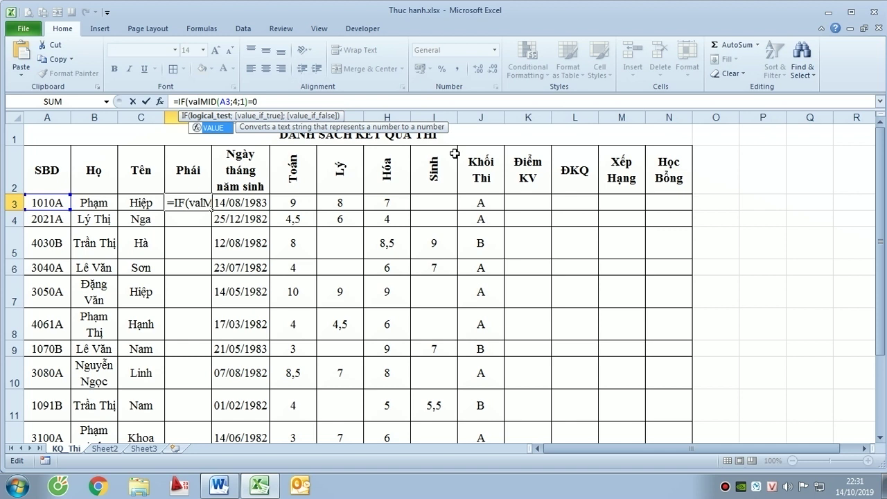
key(Tab)
key(Right)
key(Right)
key(Right)
key(Right)
key(Right)
key(Right)
key(Right)
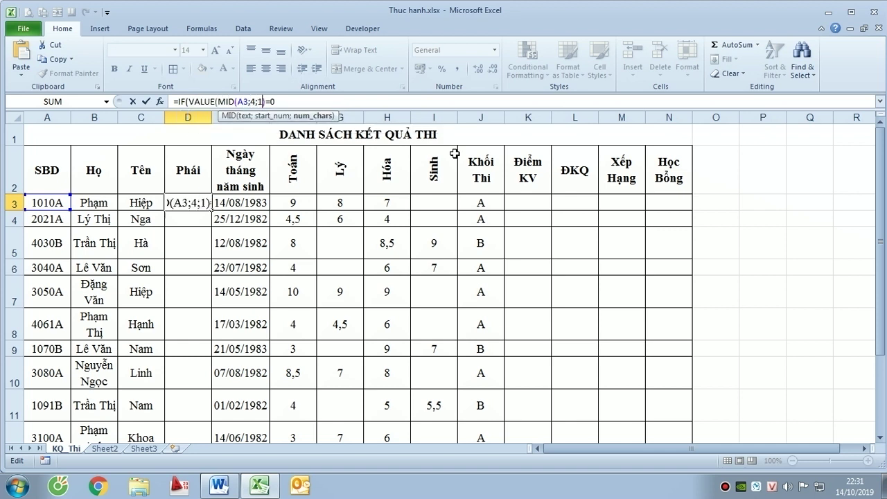
key(Right)
text())
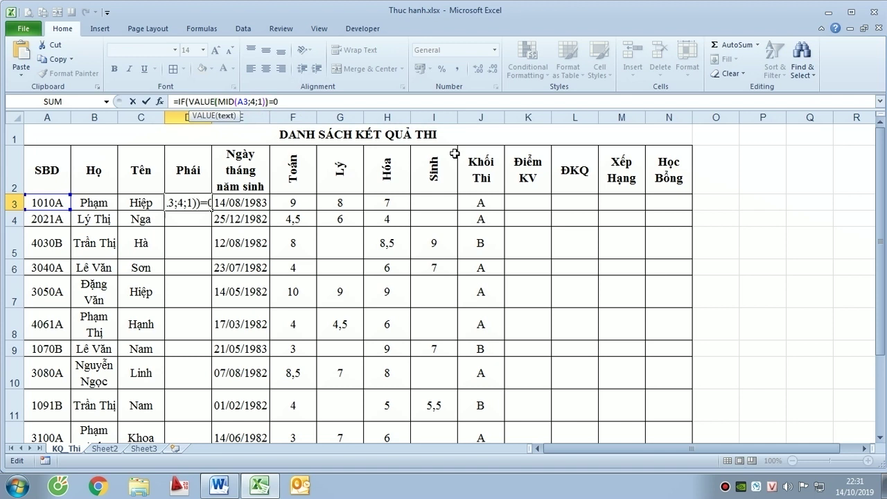
key(Right)
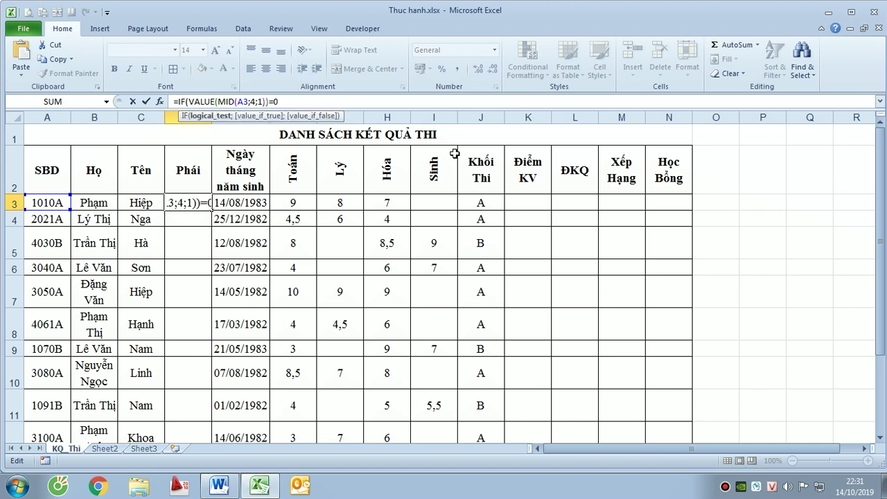
Complete D3's formula as =IF(VALUE(MID(A3;4;1))=0;"Nam";"Nữ") and commit it
click(296, 101)
text(;)
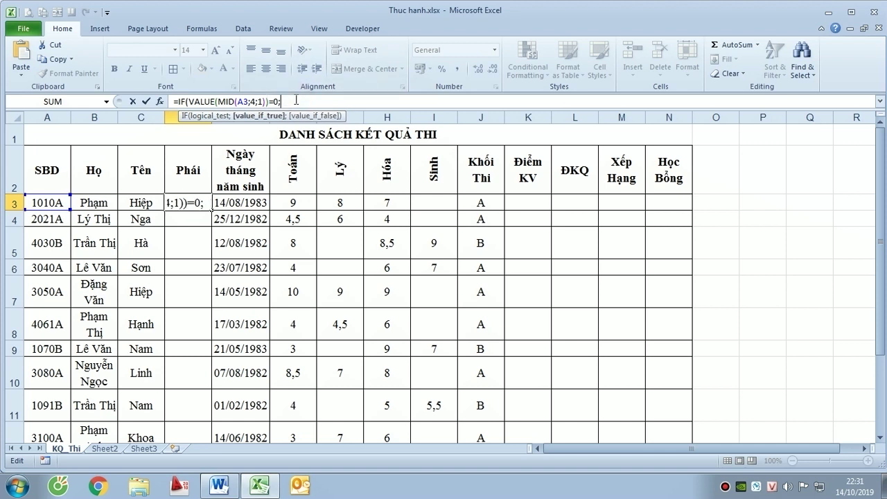
text(")
text(Nam)
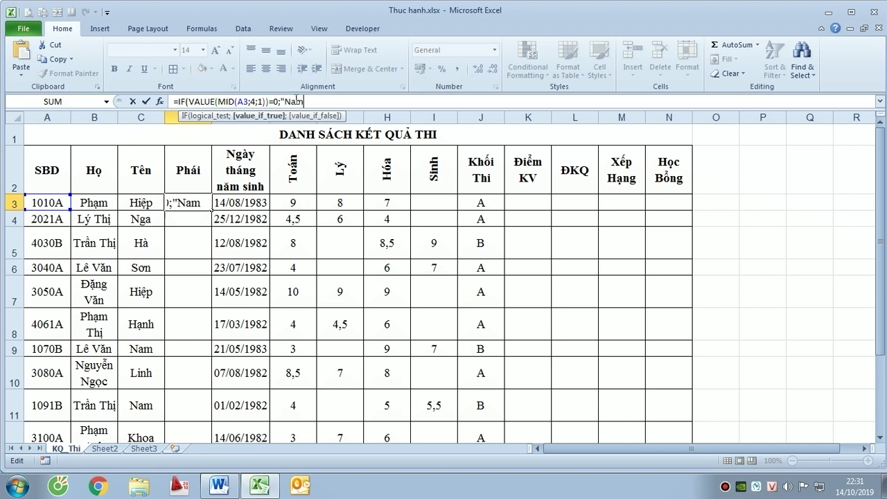
text(")
text(;)
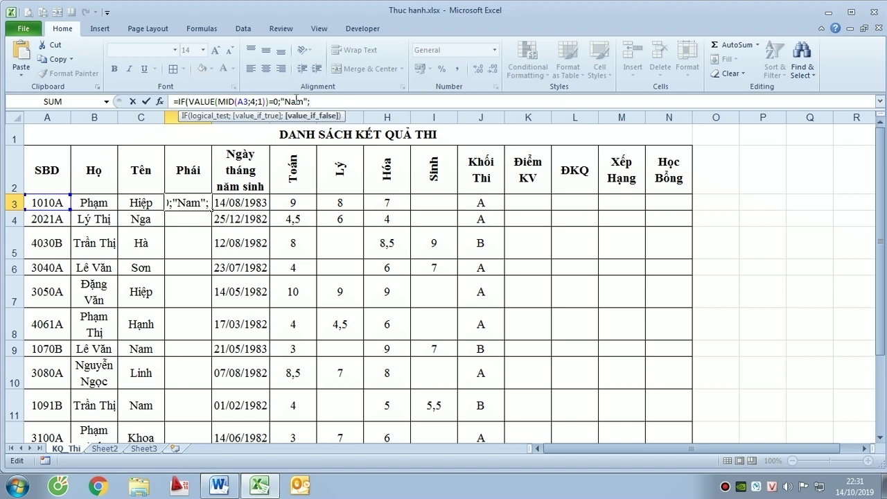
text("Nư)
text("Nữ)
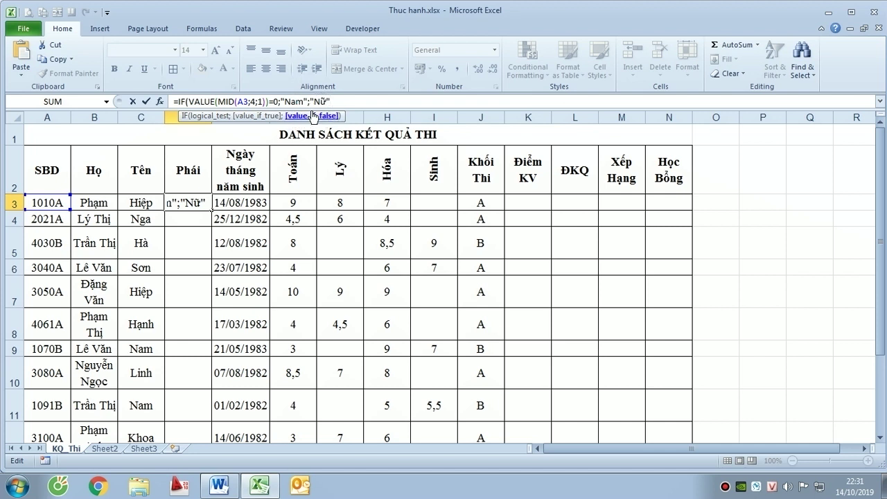
text())
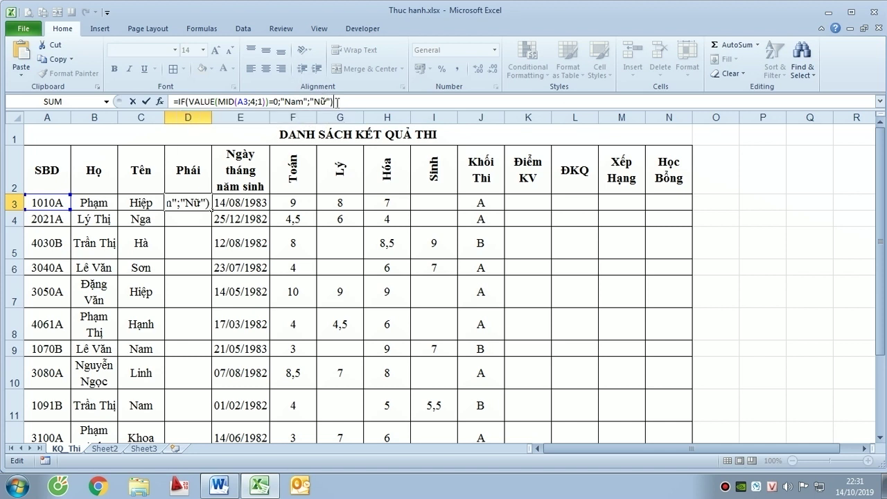
key(Return)
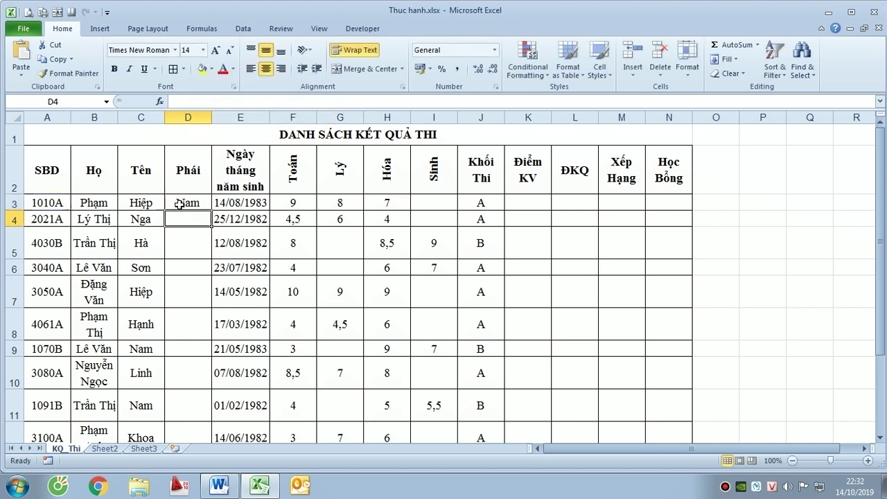
Copy the Phái formula from D3 down to D12 so every student shows Nam or Nữ
click(179, 204)
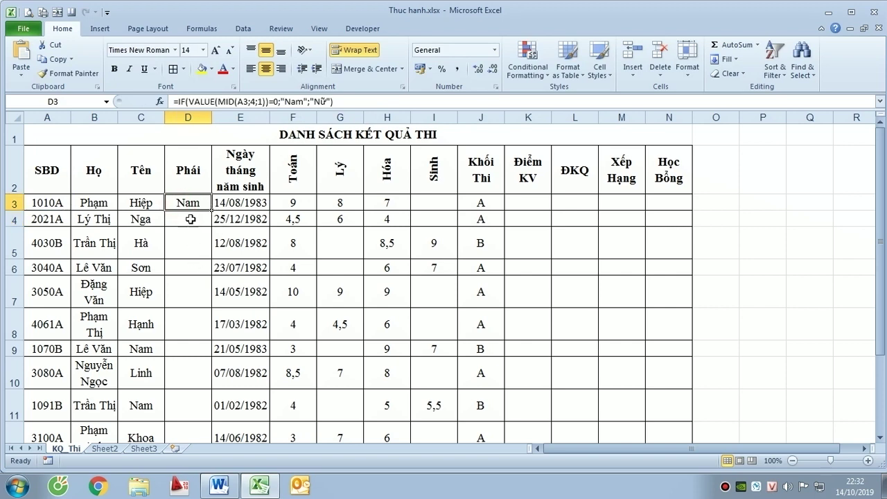
mouse_move(211, 209)
mouse_down()
mouse_move(227, 435)
mouse_move(209, 380)
mouse_up()
scroll(208, 200, up, 1)
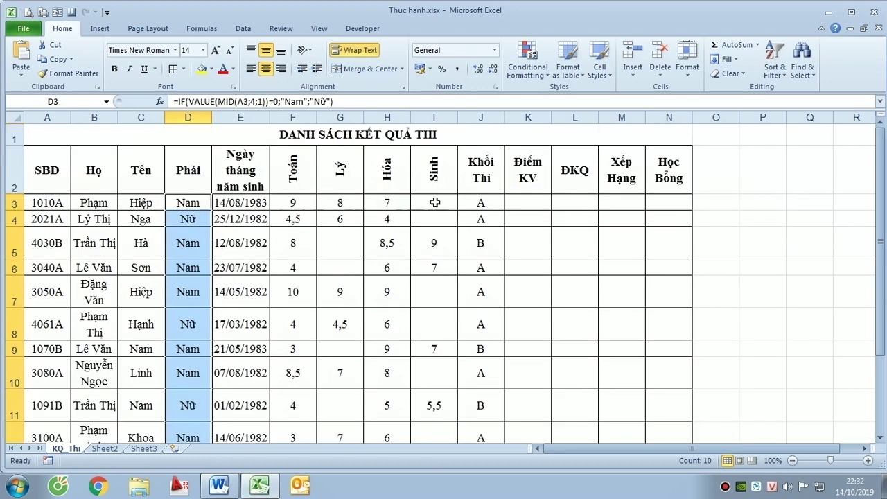
click(528, 212)
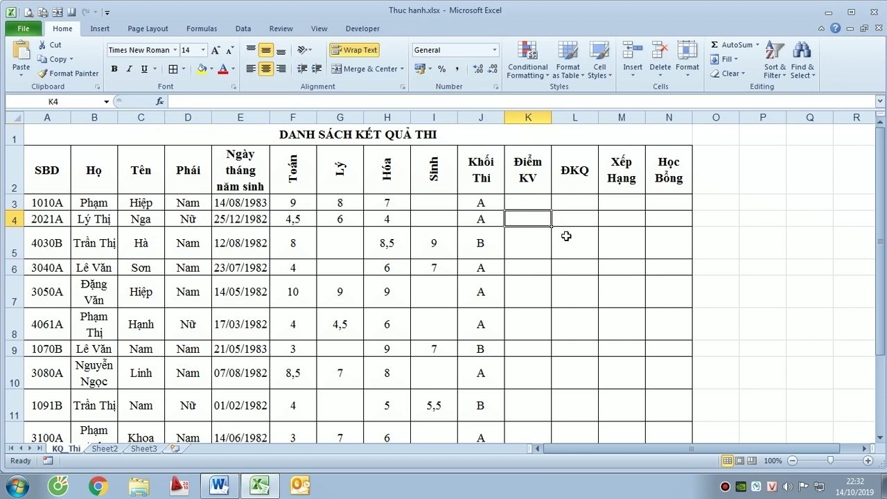
key(alt+Tab)
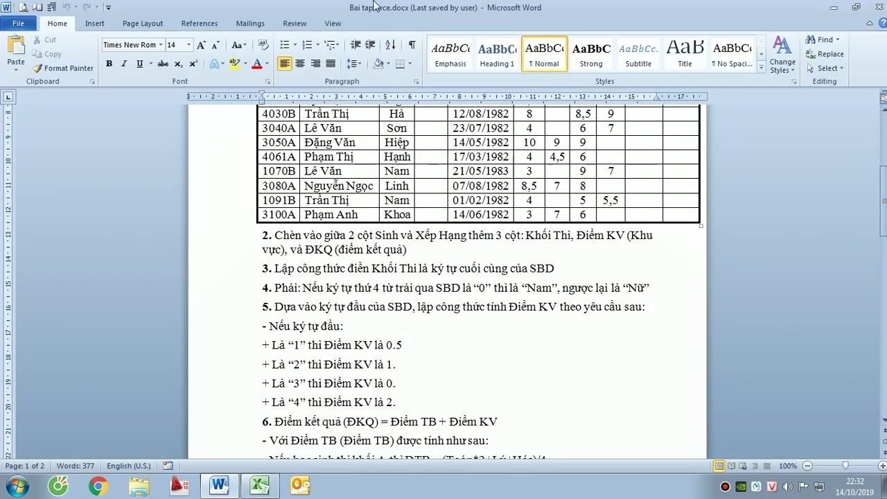
scroll(355, 283, down, 2)
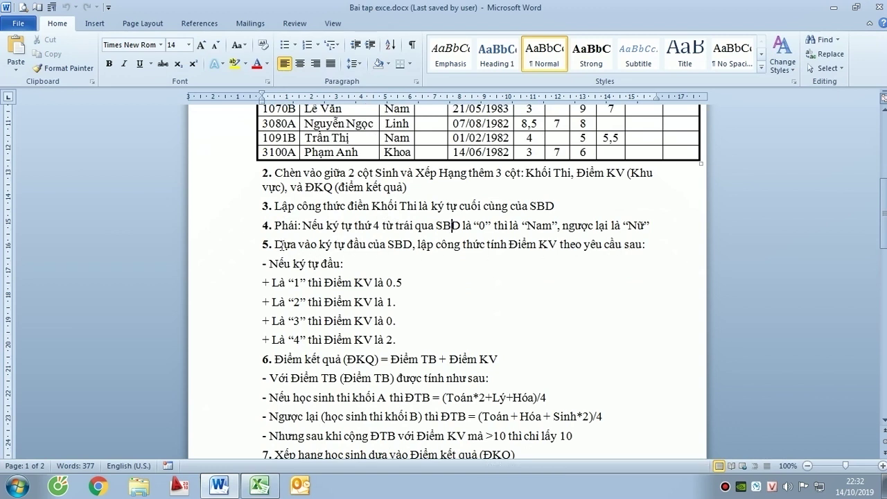
drag(277, 245, 668, 251)
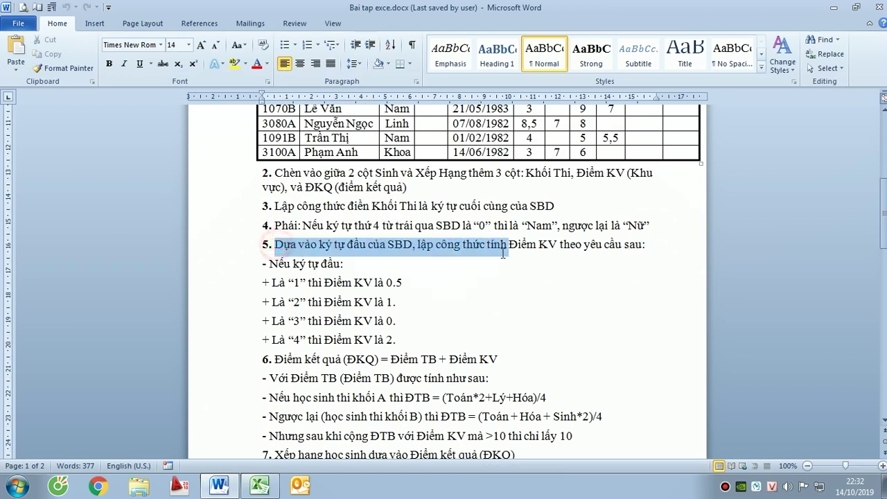
click(642, 248)
scroll(423, 298, down, 2)
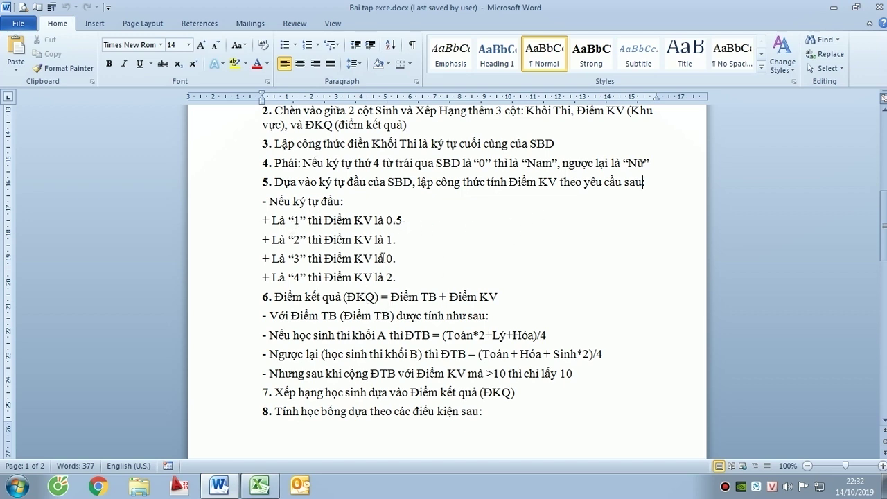
drag(388, 182, 434, 183)
click(412, 185)
key(alt+Tab)
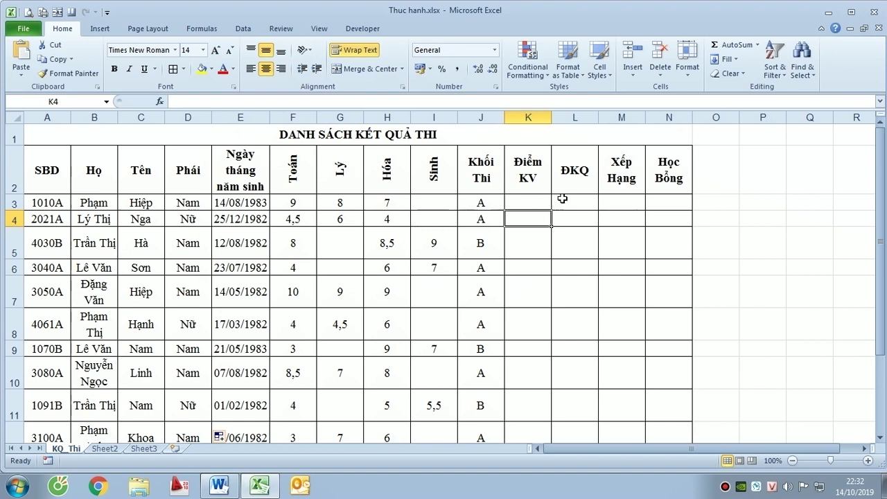
In K3, start the formula =IF(LEFT(A3;1) to take the SBD's first character
click(520, 203)
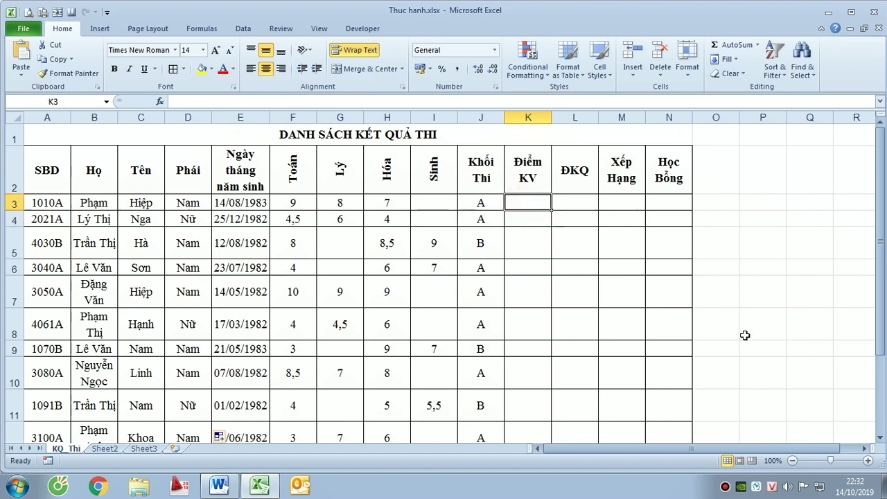
text(=if)
key(Tab)
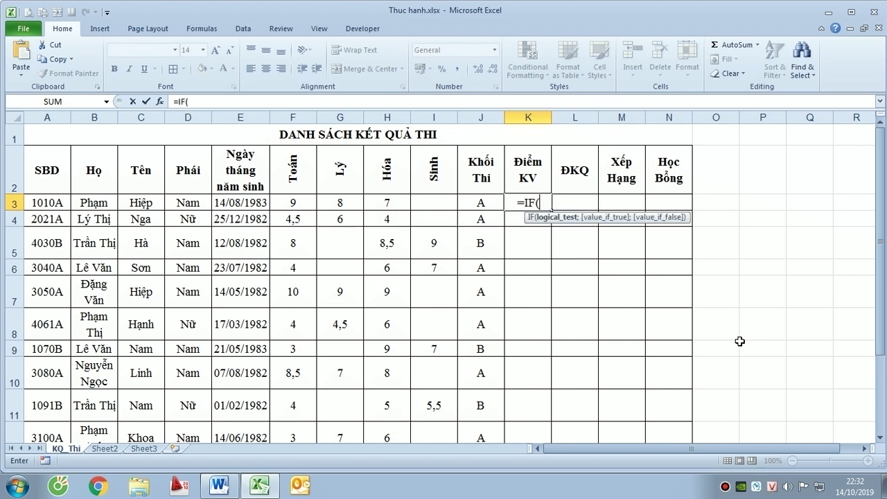
key(alt+Tab)
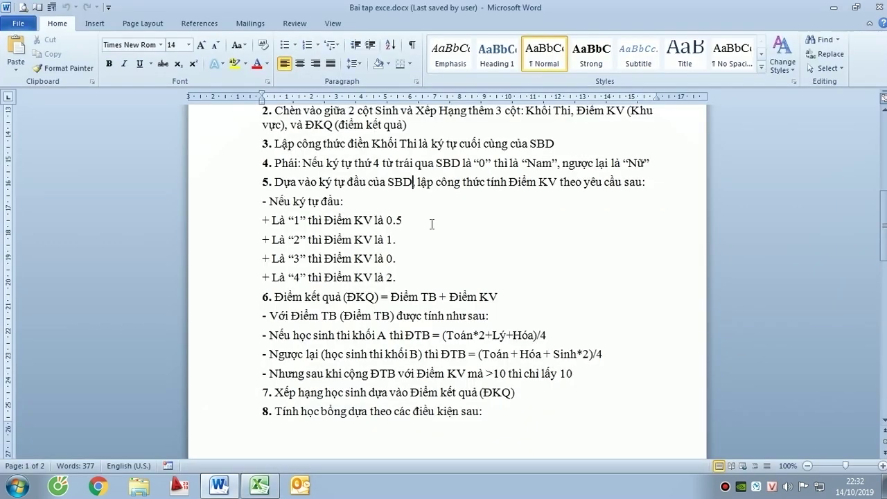
key(alt+Tab)
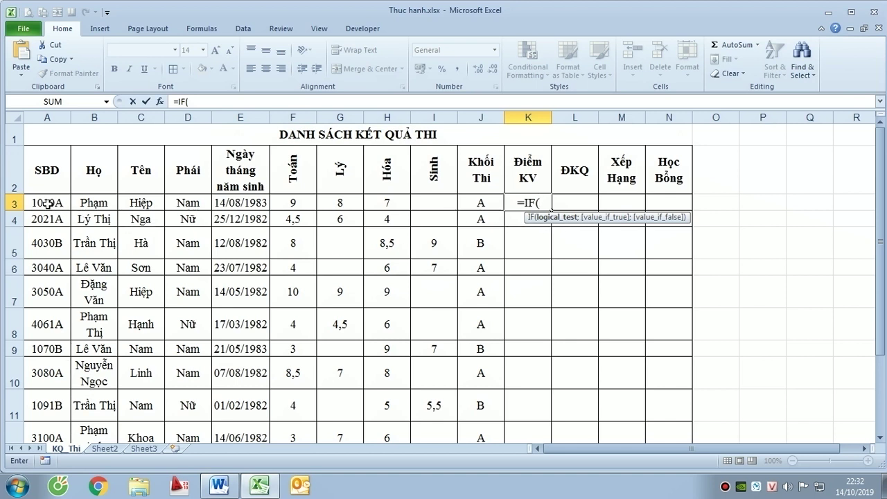
text(le)
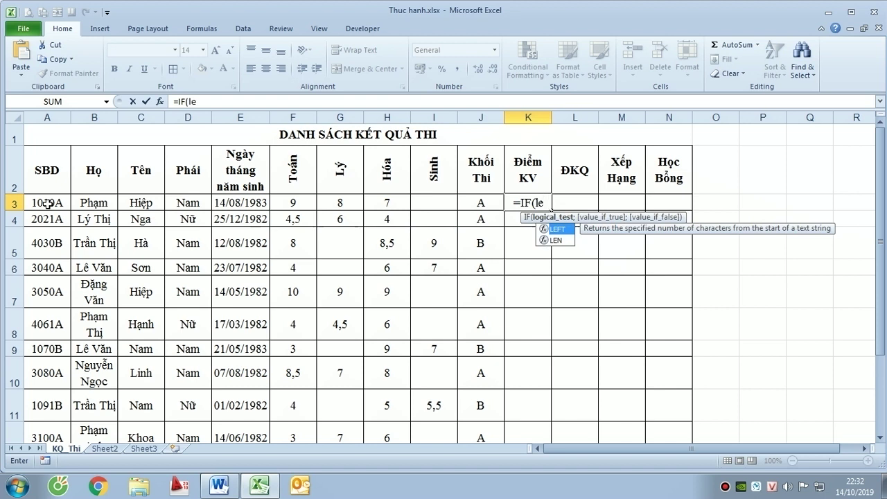
key(Tab)
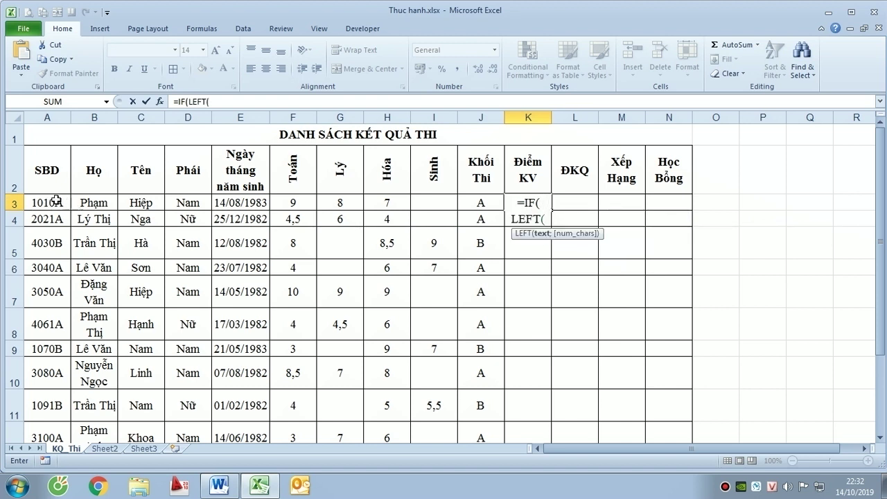
click(55, 200)
text(;)
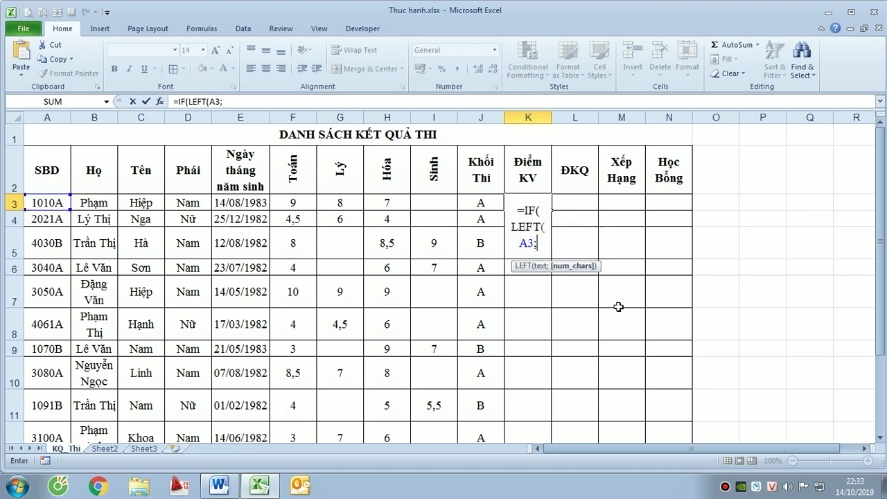
text(1)
text())
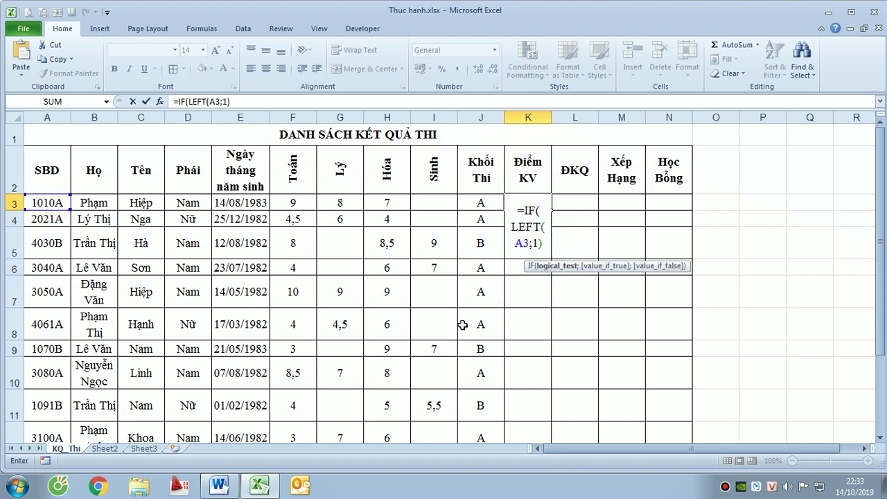
click(512, 227)
Wrap LEFT(A3;1) in VALUE and test it =1, returning 0,5
text(val)
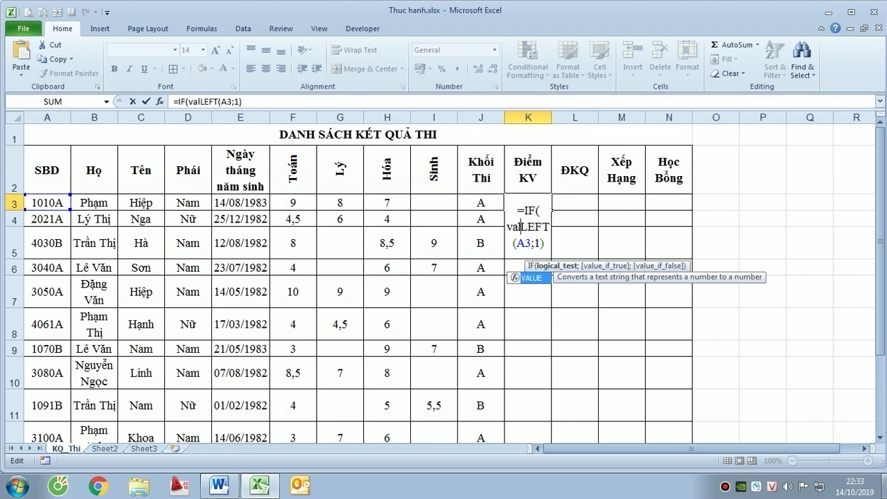
key(Tab)
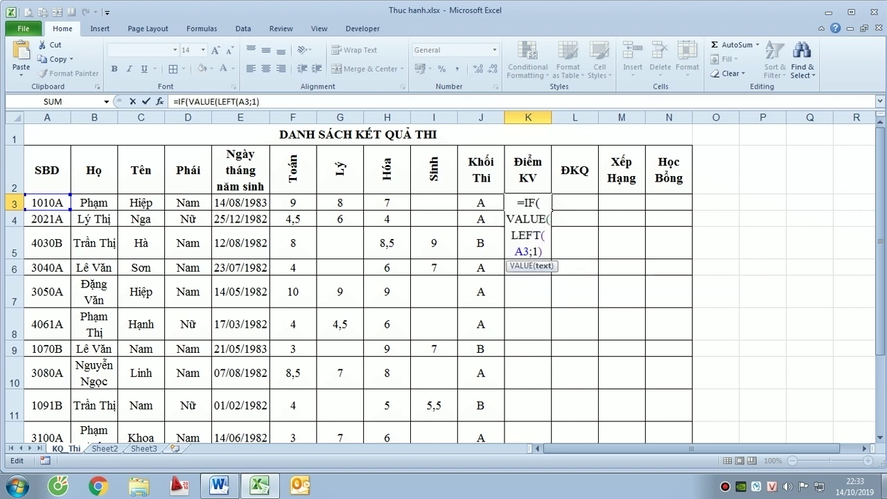
text())
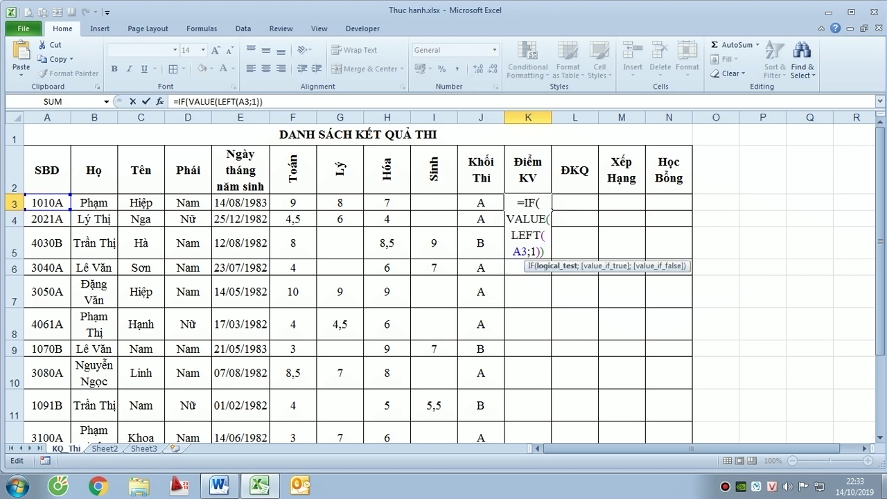
text(=1)
text(;)
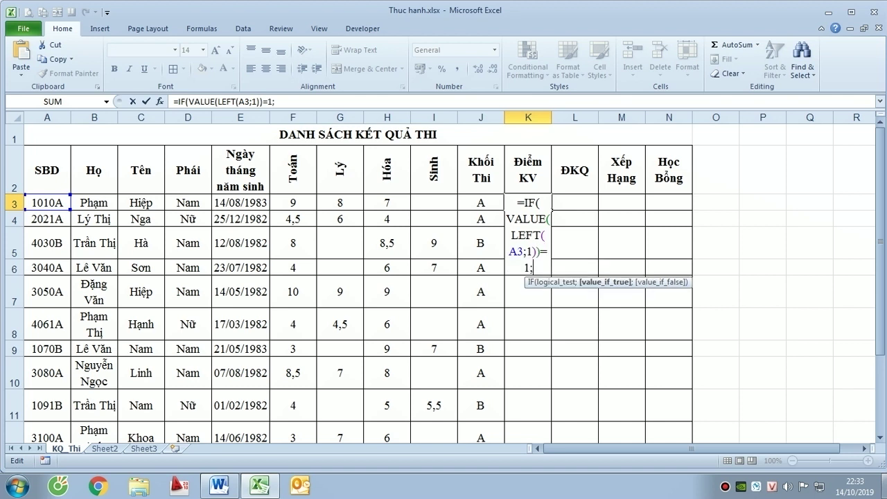
text(0,5)
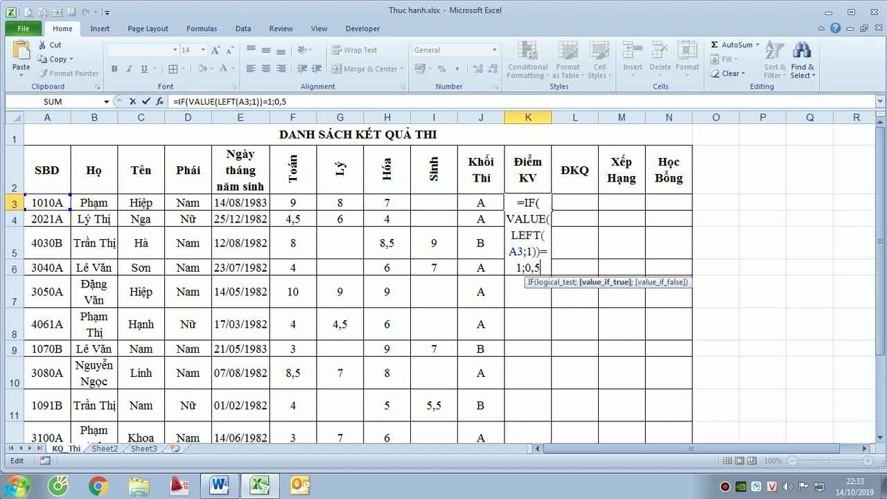
key(alt+Tab)
key(alt+Tab)
text(;)
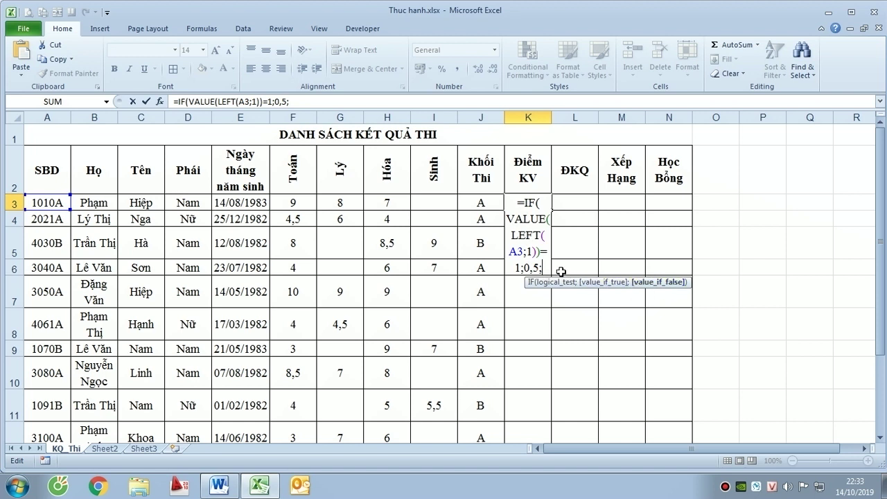
Copy VALUE(LEFT(A3;1)) from the formula for reuse in later conditions
click(506, 217)
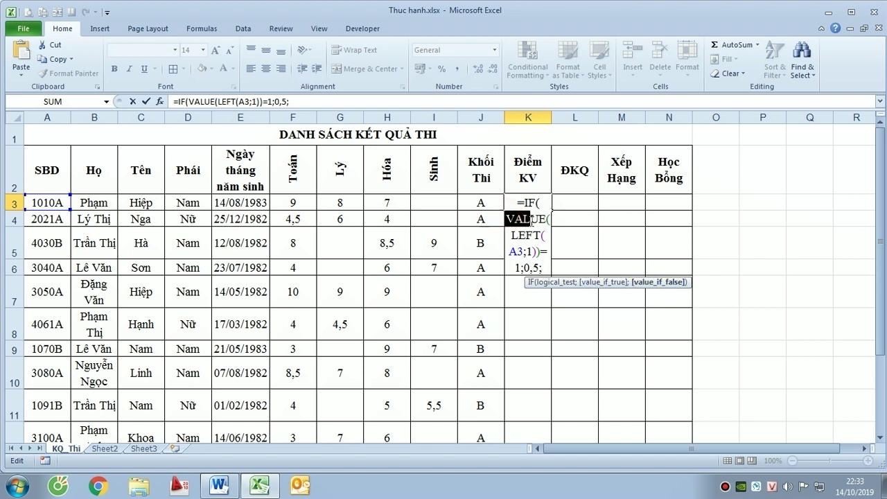
drag(506, 217, 541, 249)
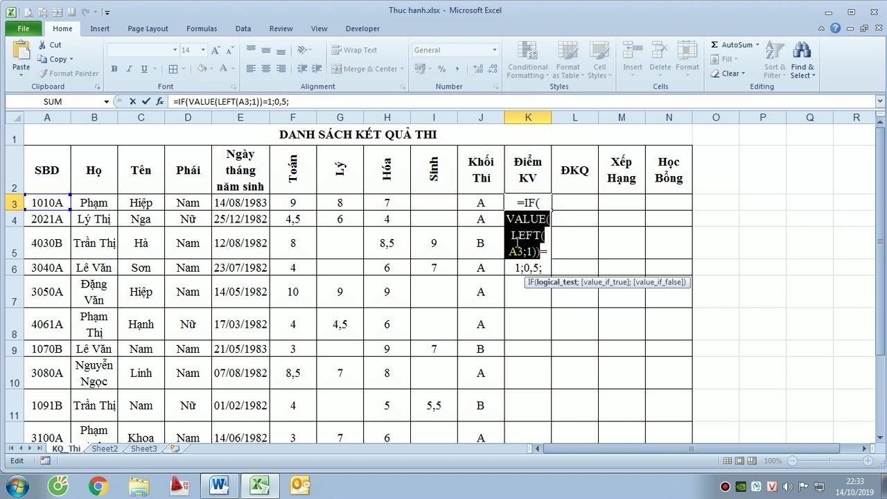
click(293, 101)
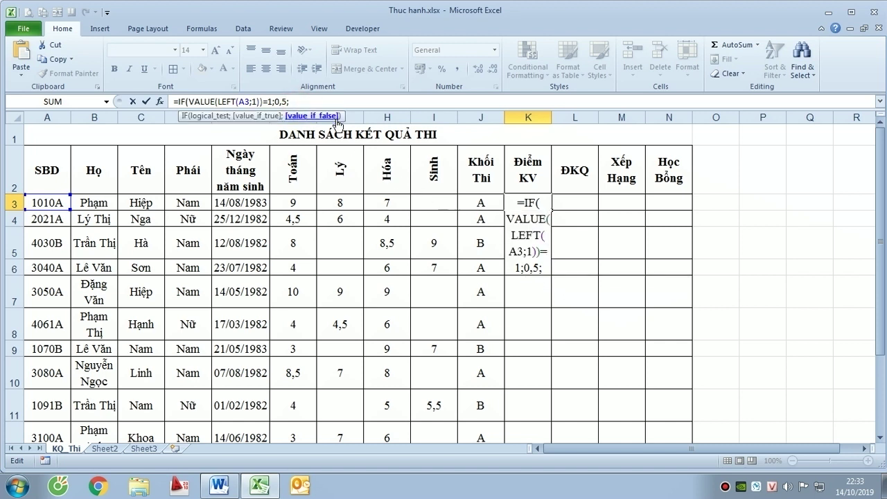
Add VALUE(LEFT(A3;1)) tests returning 1 for 2, 0 for 3, and 2 for 4
key(ctrl+v)
text(=)
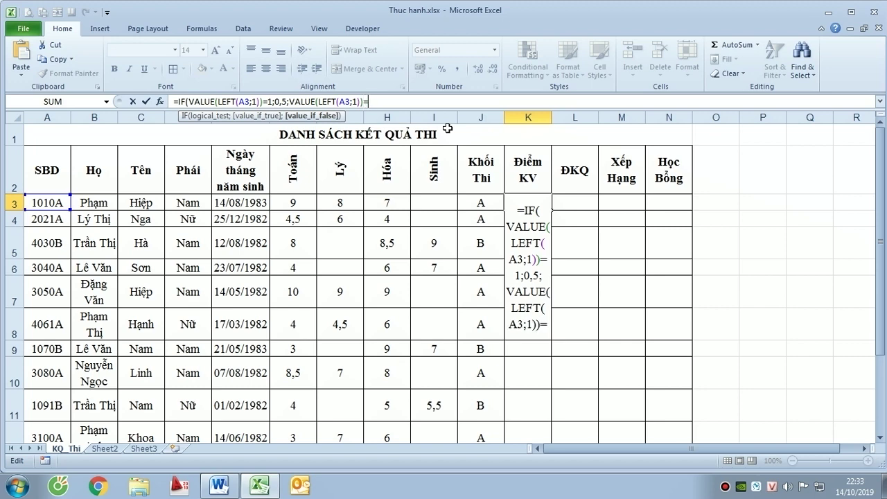
text(2;)
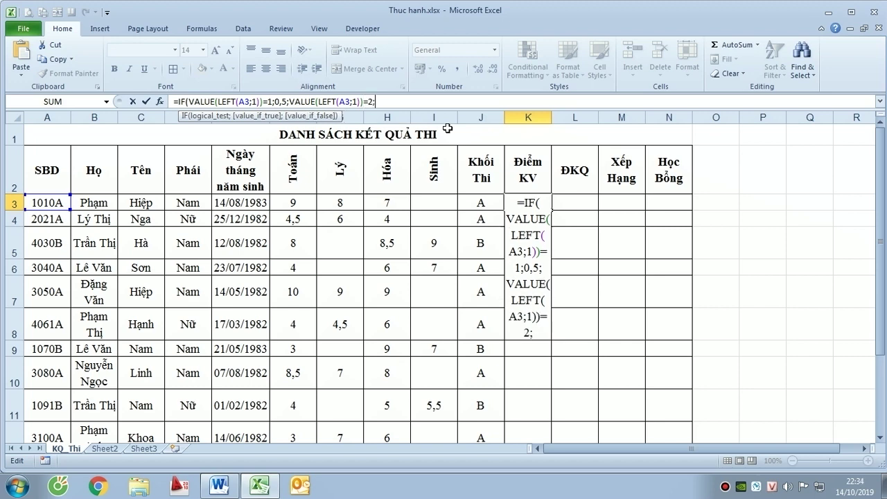
key(alt+Tab)
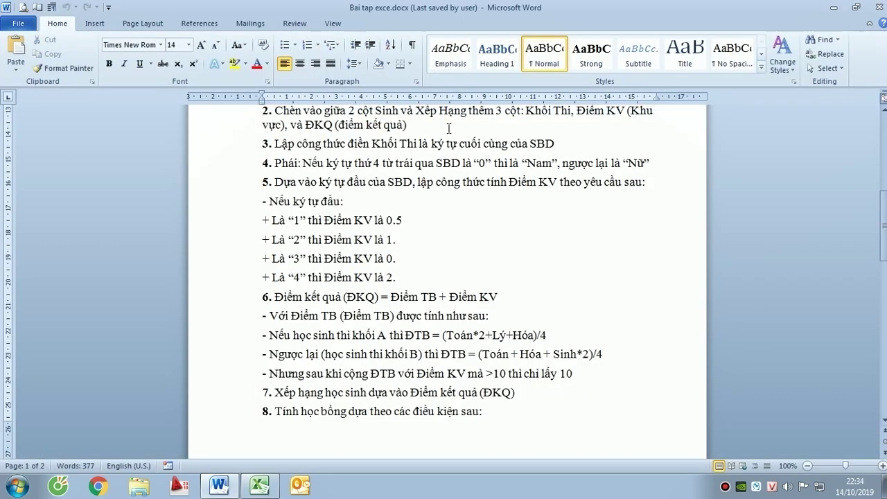
key(alt+Tab)
text(1;0,5;VALUE(LEFT(A3;1))=2;1)
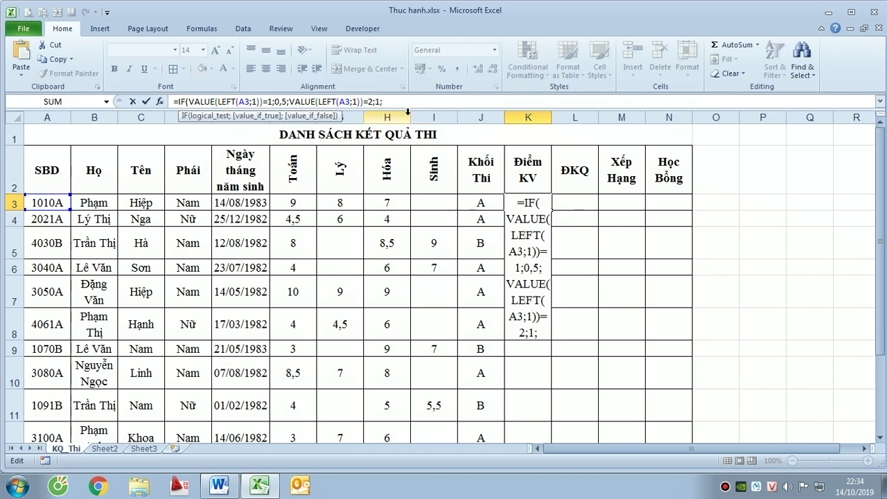
text(VALUE(LEFT(A3;1)))
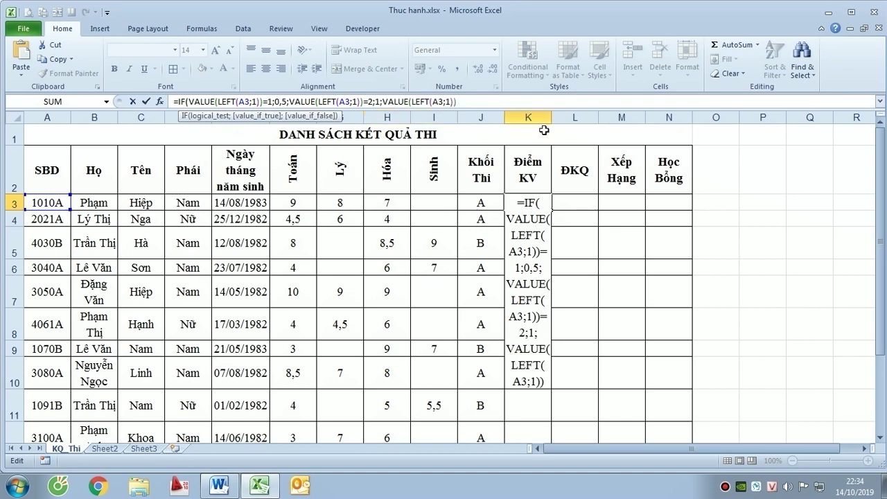
text(=3)
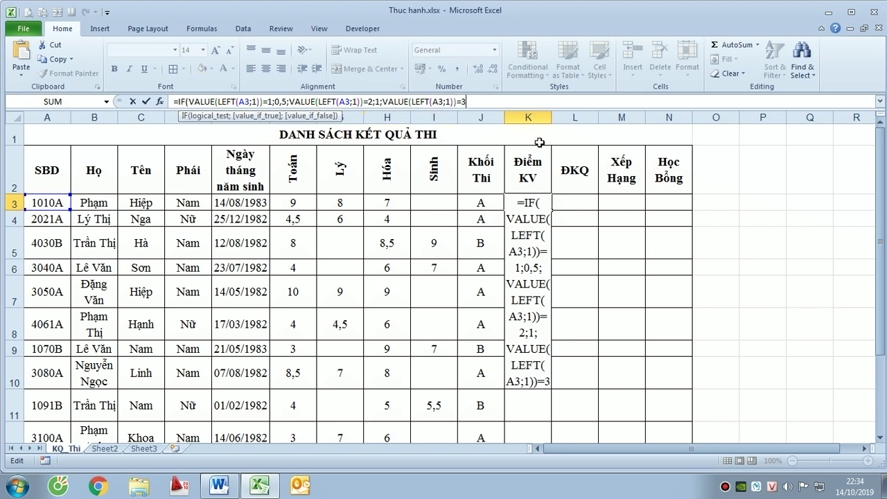
text(;0;)
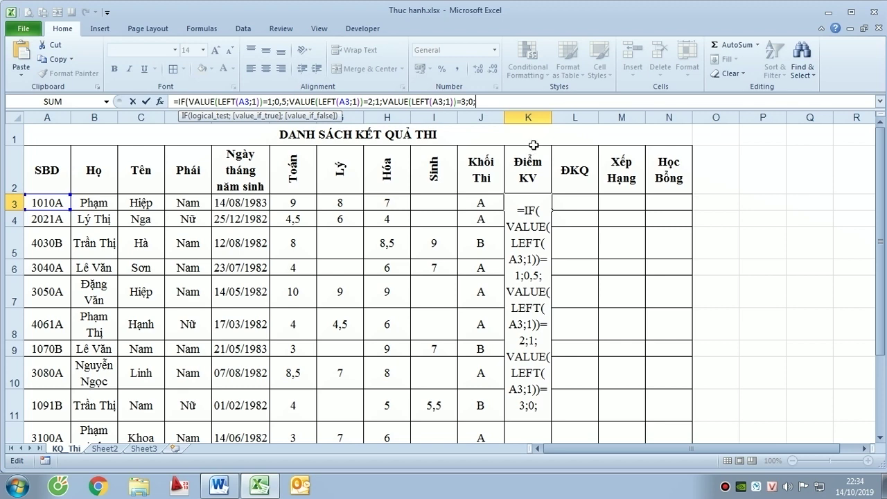
text(VALUE(LEFT(A3;1))=4;)
key(alt+Tab)
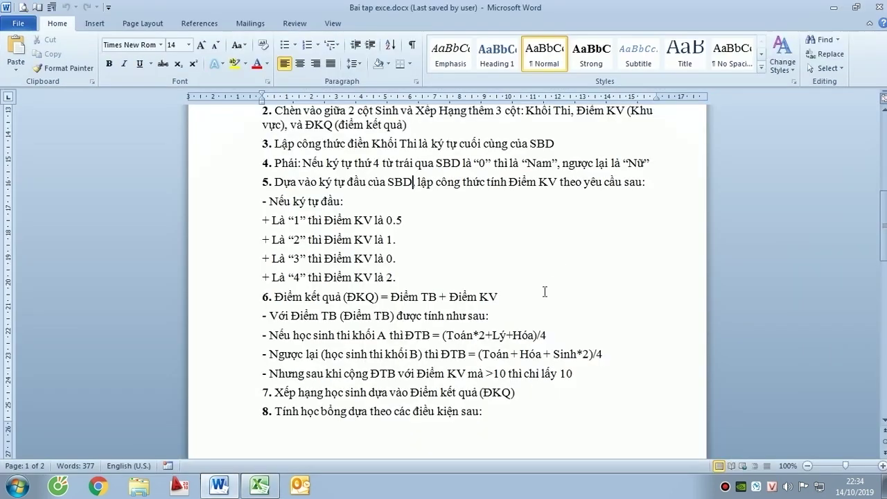
key(alt+Tab)
text(2)
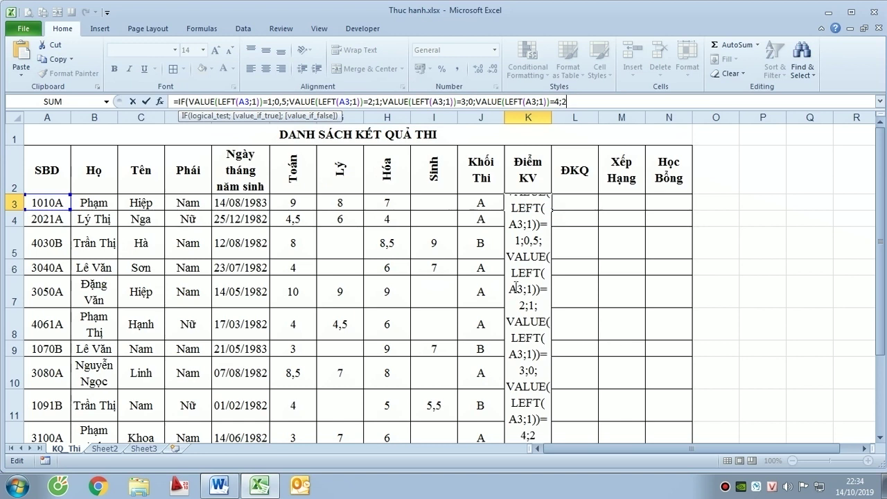
text(;)
Close the formula with the fallback "Sai khu vực" and confirm it
click(576, 98)
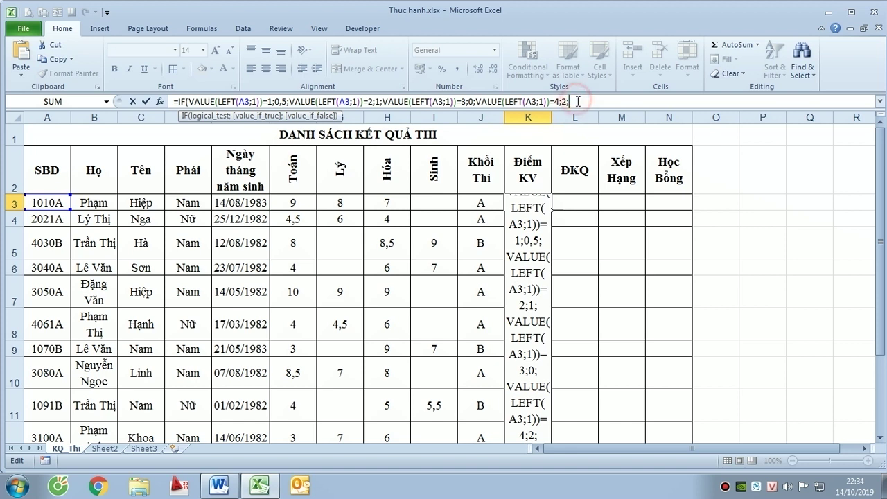
click(478, 99)
text("s)
key(BackSpace)
text(Sai k)
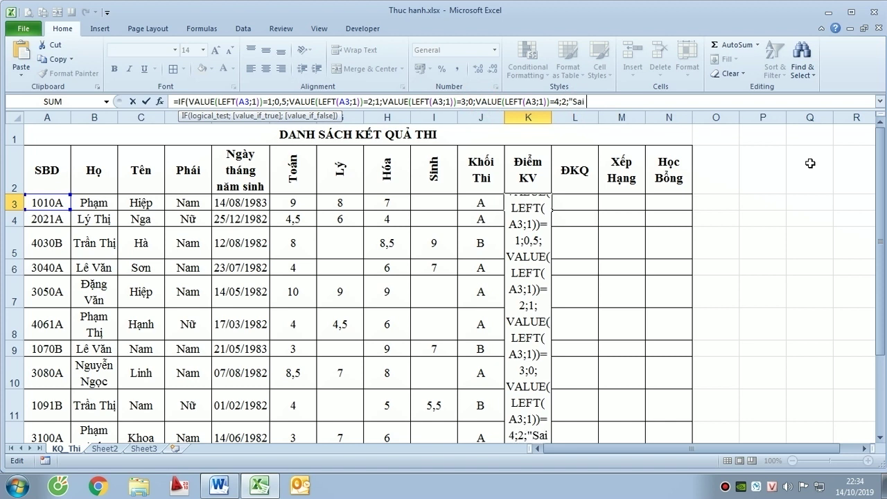
text(hu vư)
key(BackSpace)
text(ực)
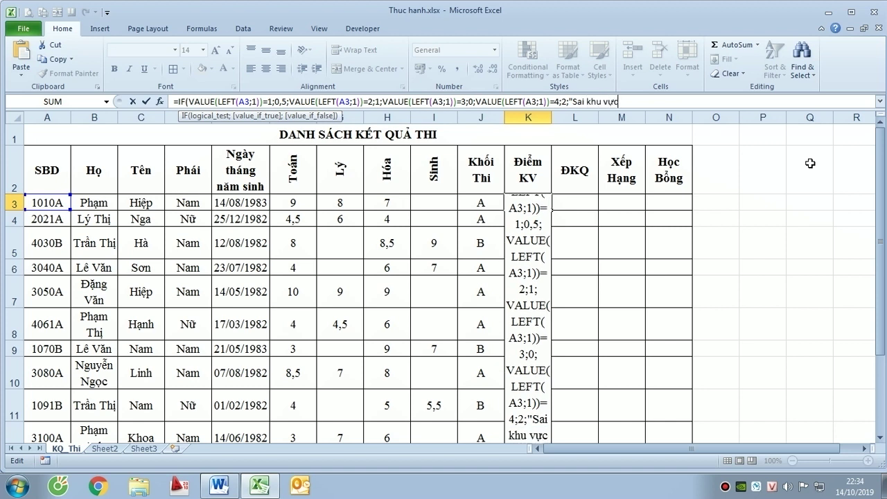
text(")
text())
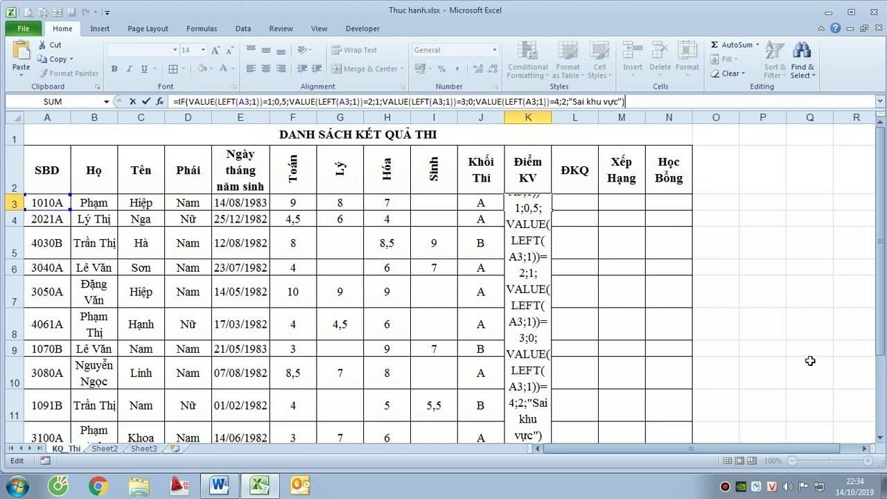
key(Return)
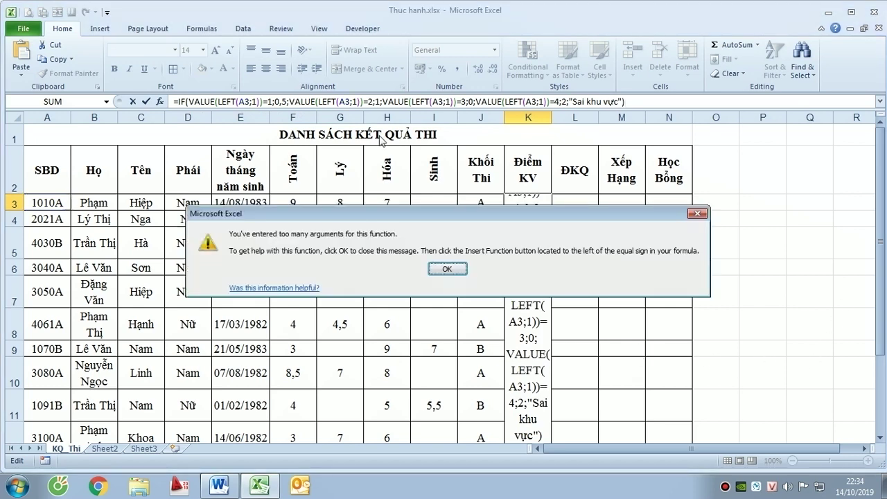
Remove an extra parenthesis after the first LEFT(A3;1) and recommit the formula
click(450, 269)
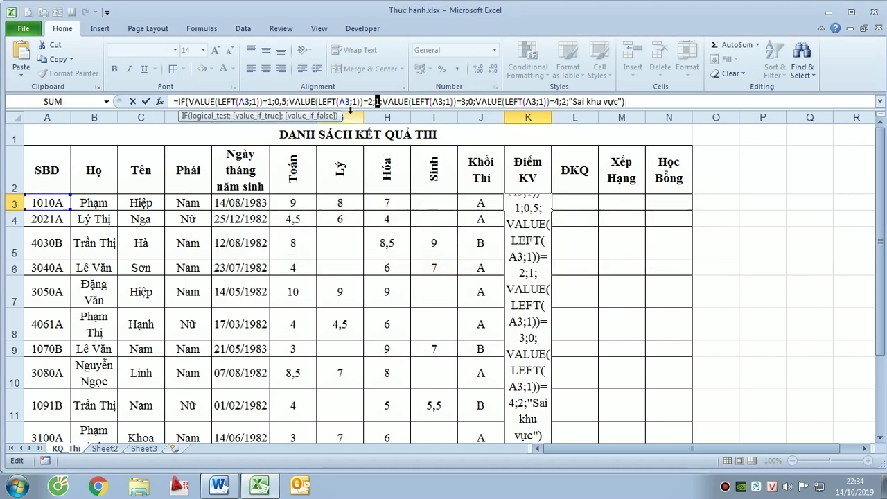
click(367, 101)
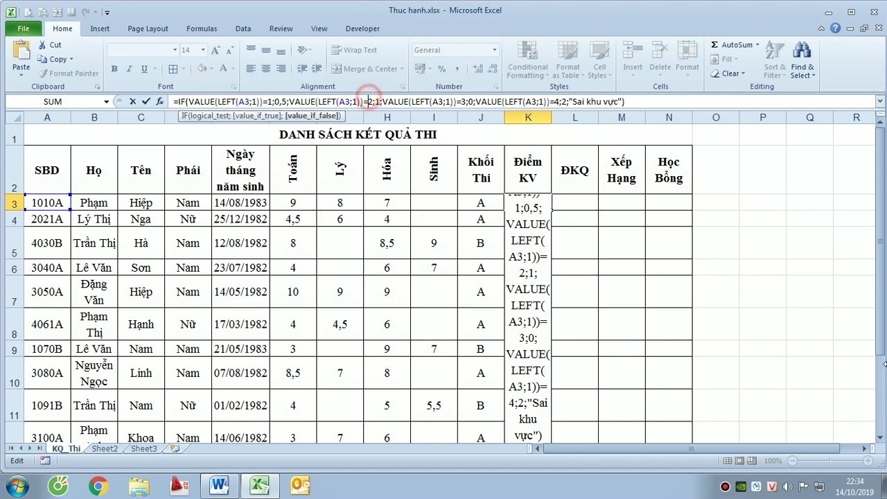
key(Left)
key(Left)
key(Left)
key(Left)
key(Left)
key(Left)
key(Left)
key(Left)
key(Left)
key(Left)
key(Left)
key(Left)
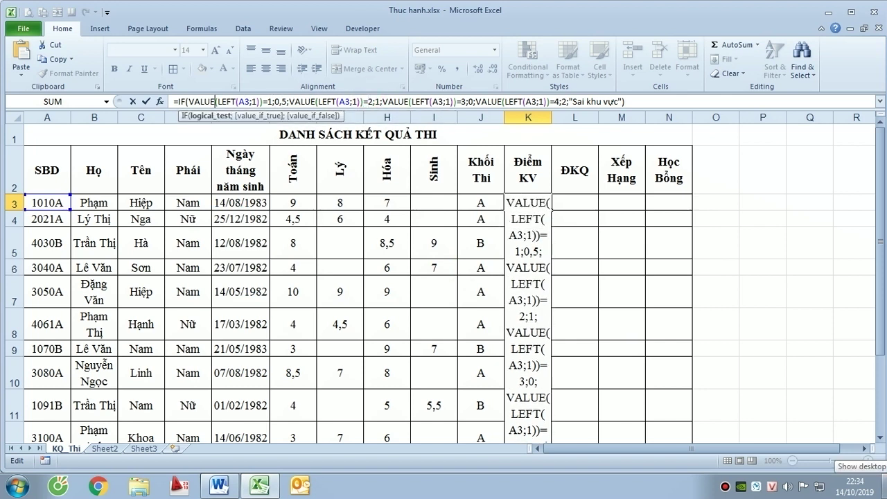
key(Right)
key(Right)
key(Right)
key(Right)
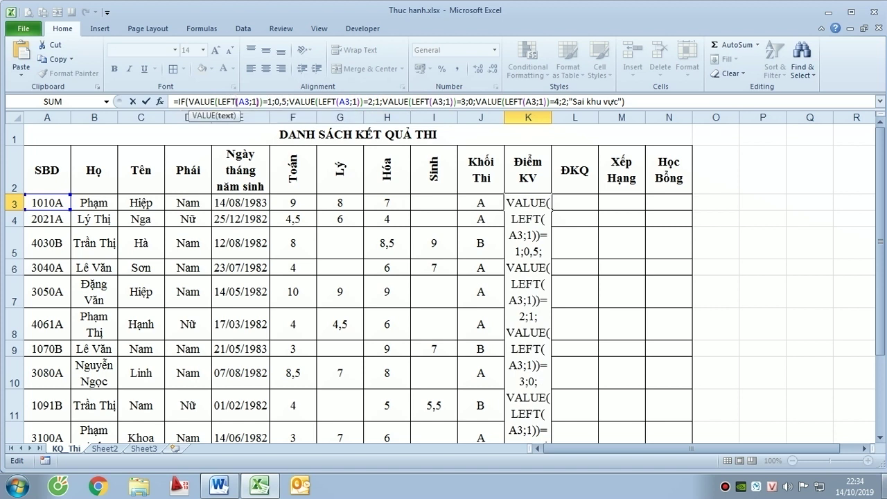
key(Right)
key(Right)
key(Right)
key(Right)
key(Right)
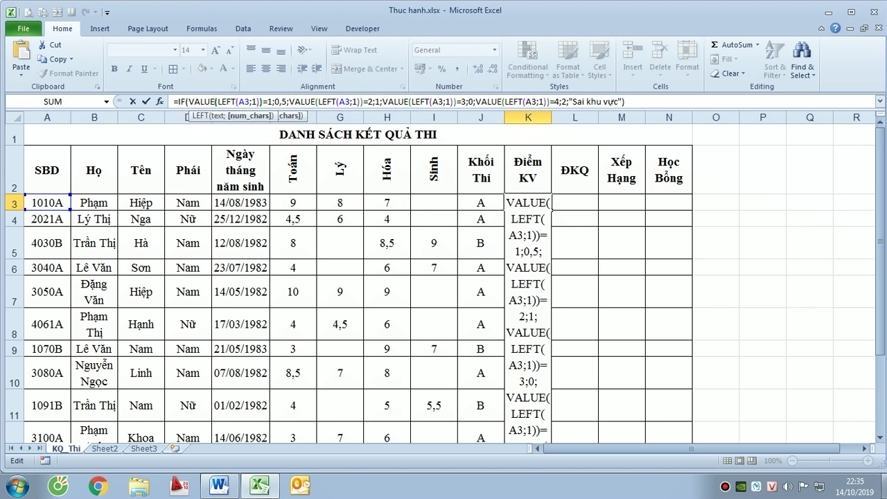
key(Right)
key(Right)
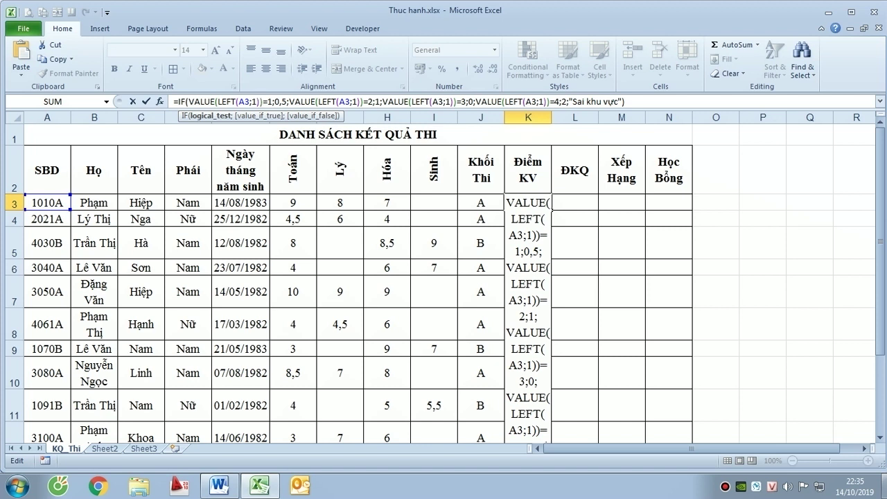
key(Left)
key(Left)
key(Left)
key(Left)
key(Left)
key(Right)
key(Right)
key(Right)
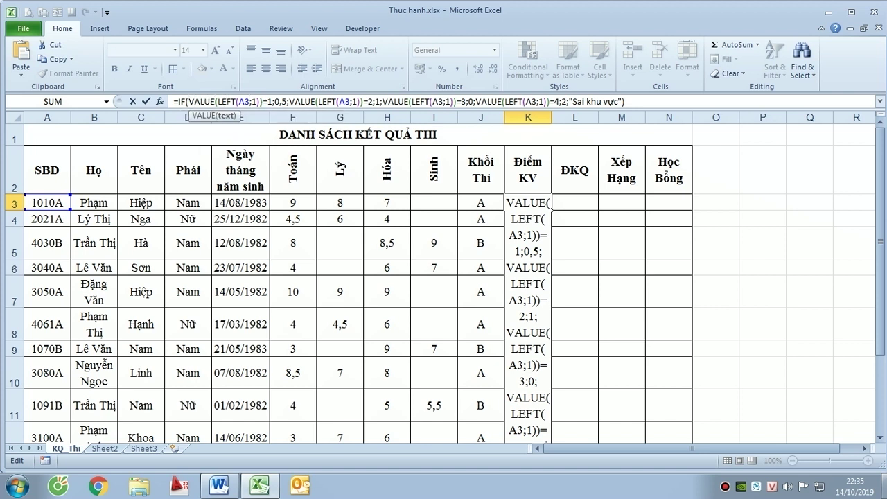
key(Right)
key(Right)
key(Right)
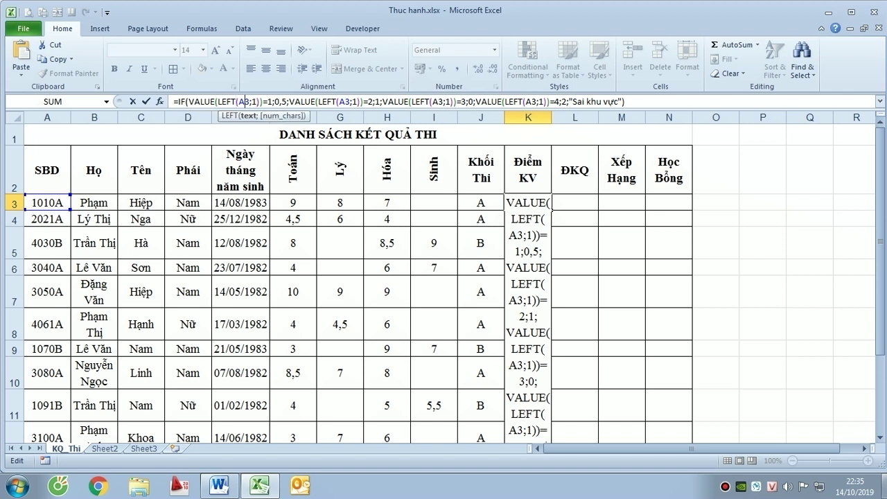
key(Right)
key(Right)
key(Right)
key(Right)
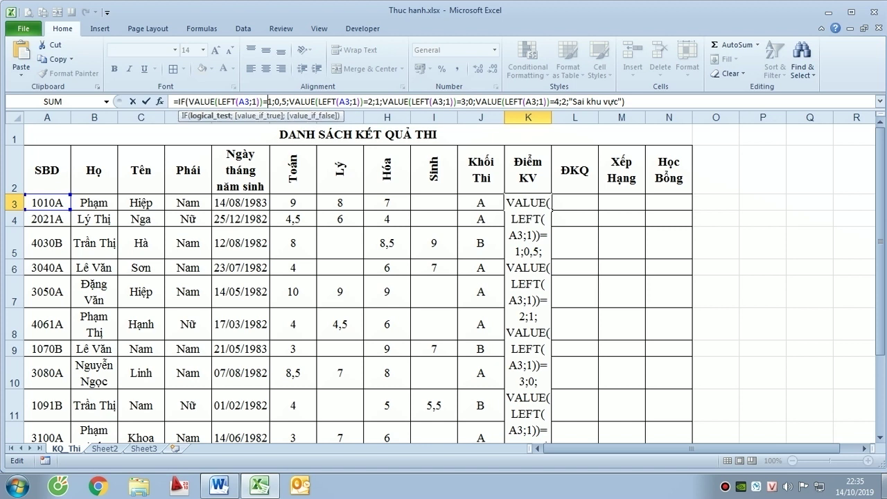
key(BackSpace)
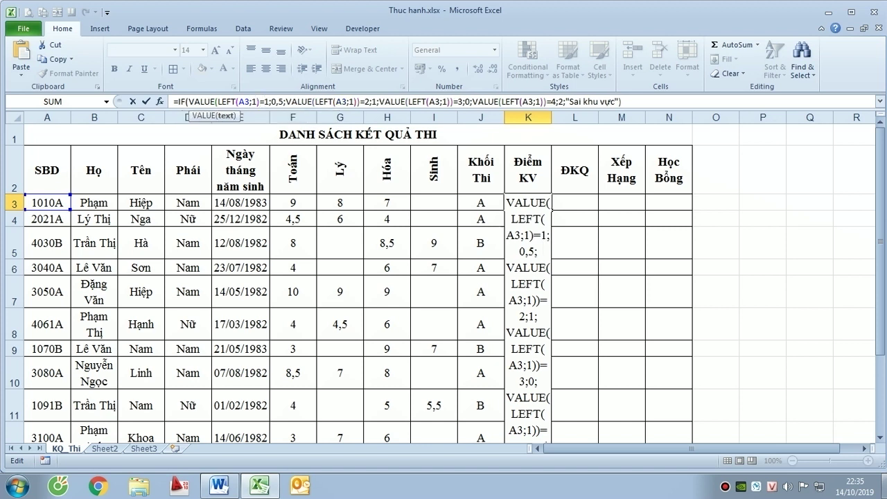
key(Left)
key(Left)
key(Right)
key(Right)
key(Right)
key(Right)
key(Right)
key(Right)
key(Return)
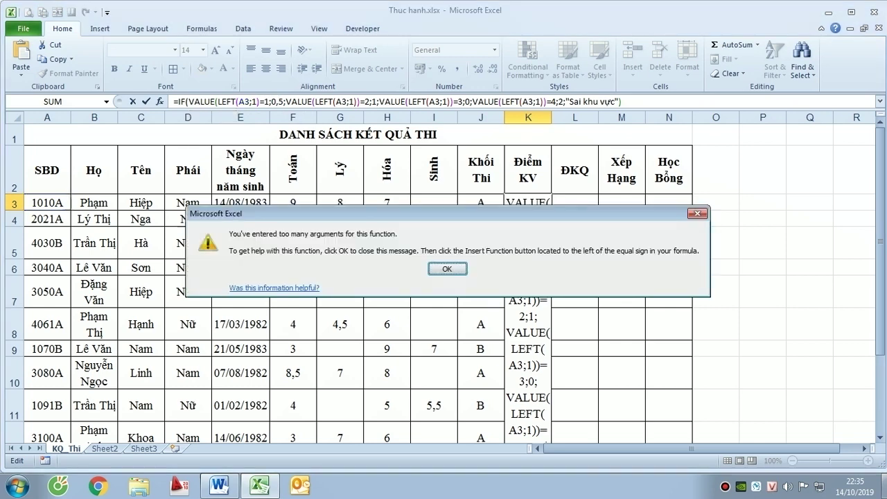
Delete the extra parentheses after the second, third and fourth LEFT(A3;1) calls
click(447, 269)
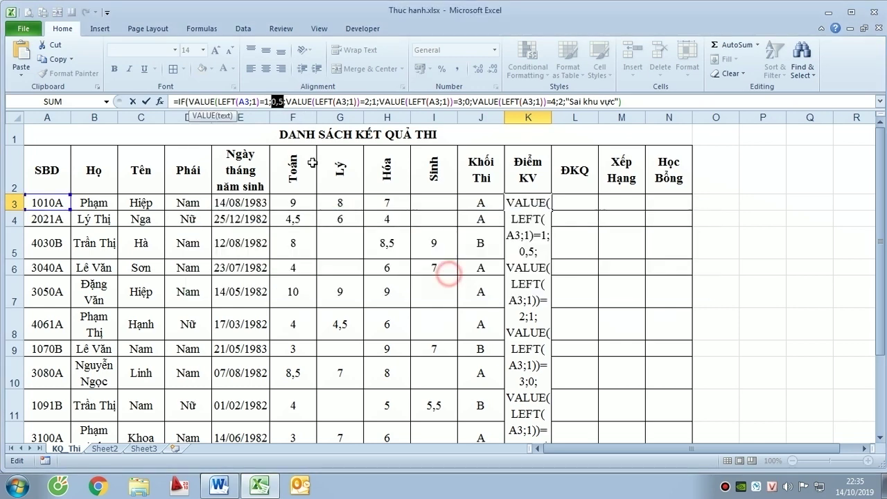
click(258, 101)
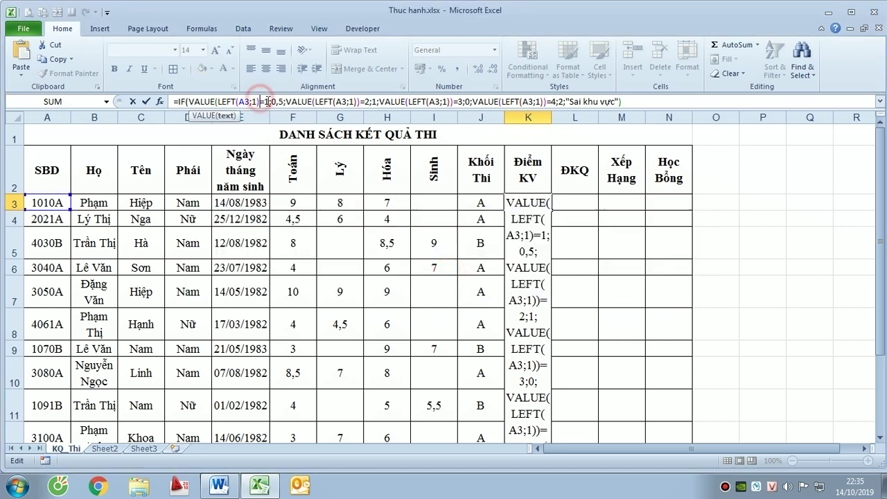
click(365, 101)
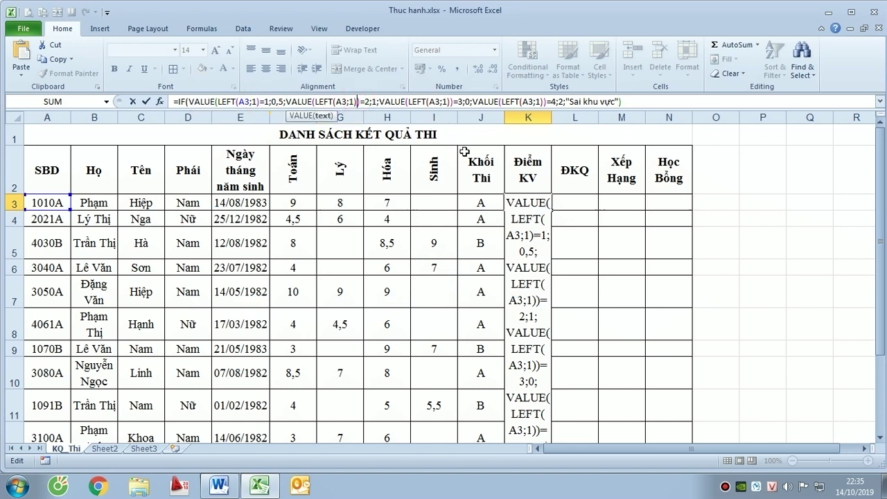
key(BackSpace)
click(451, 101)
key(BackSpace)
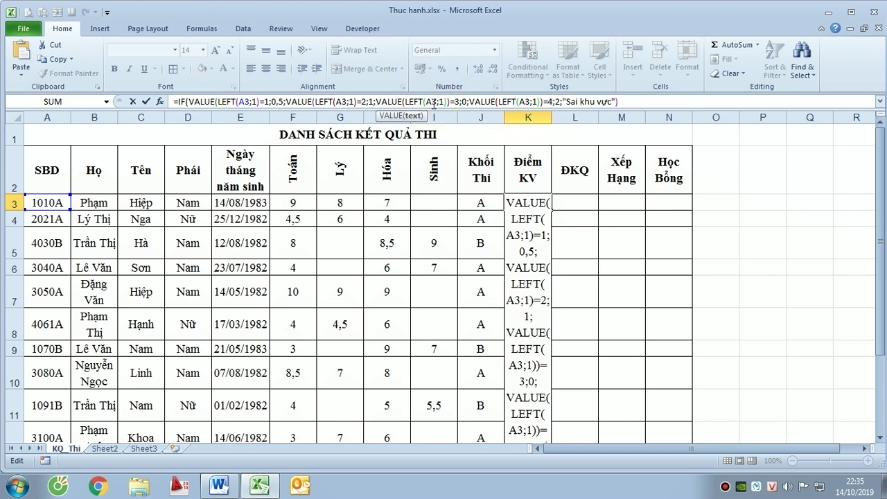
key(BackSpace)
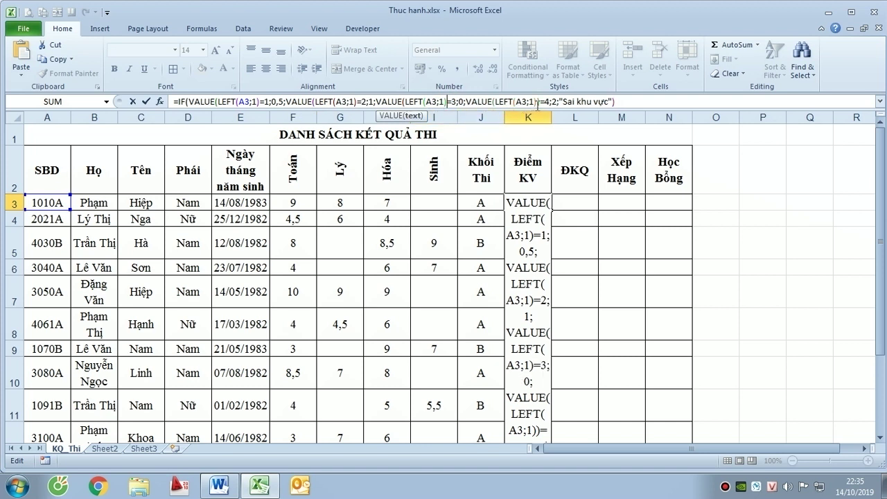
click(538, 101)
key(BackSpace)
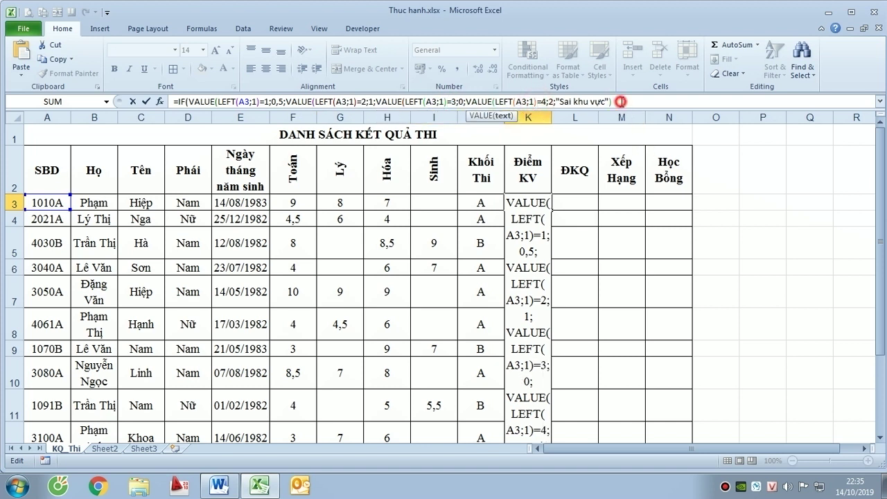
click(621, 102)
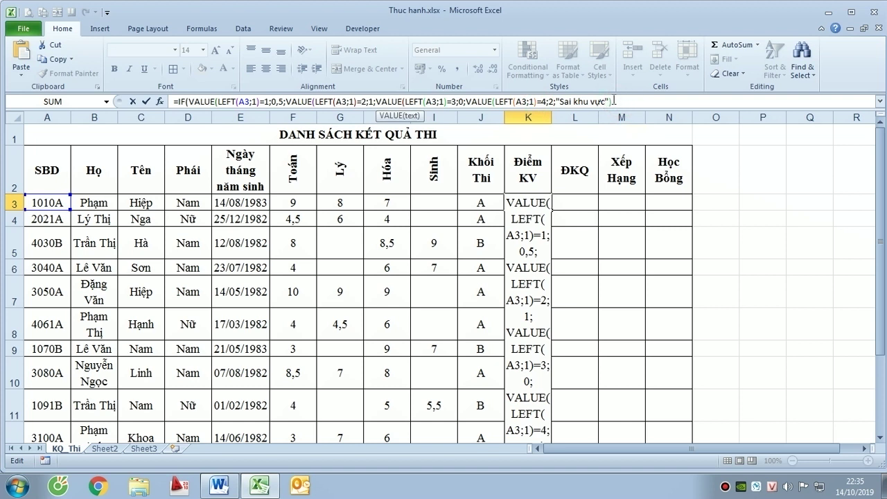
Restore the closing parenthesis after each VALUE(LEFT(A3;1)) test and commit again
click(608, 101)
click(615, 102)
click(516, 102)
text(()
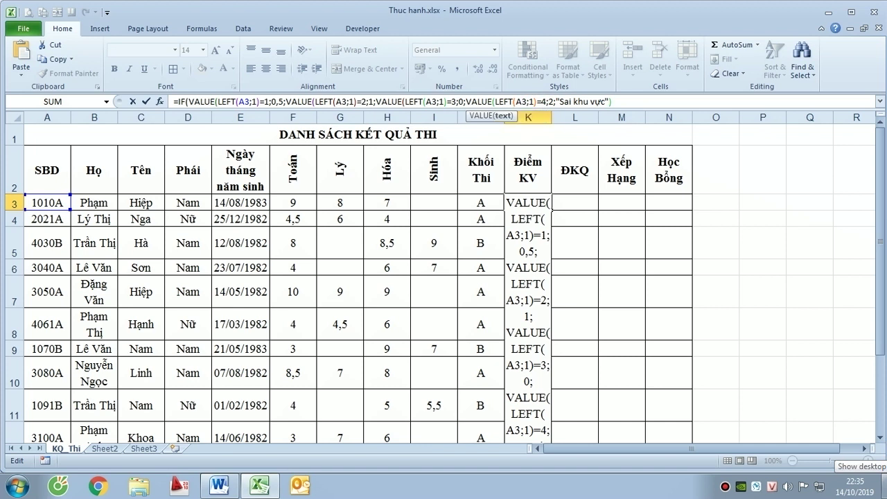
text())
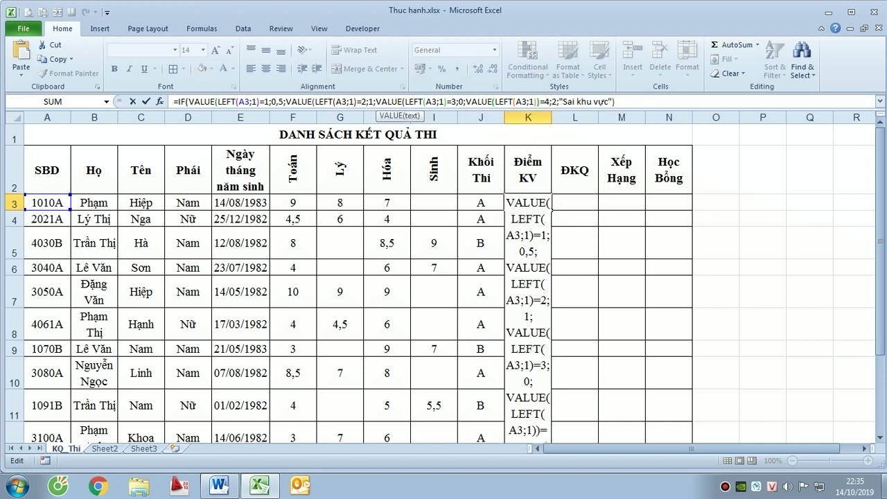
click(527, 101)
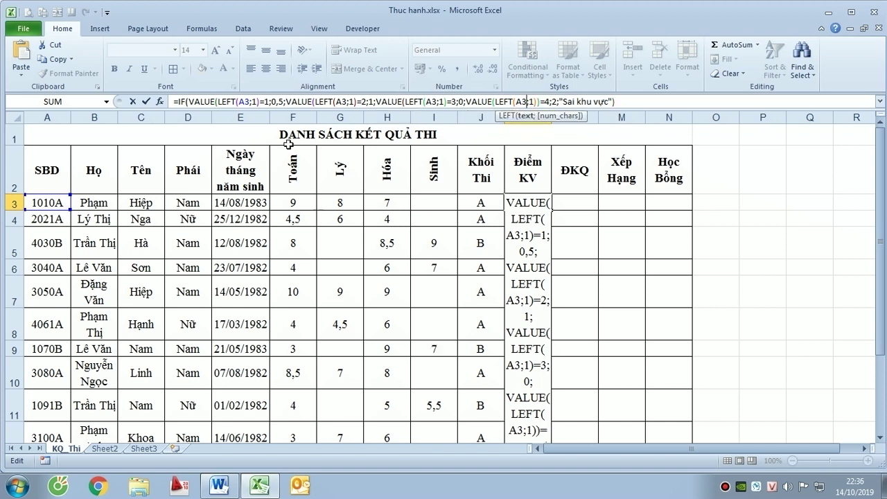
click(261, 101)
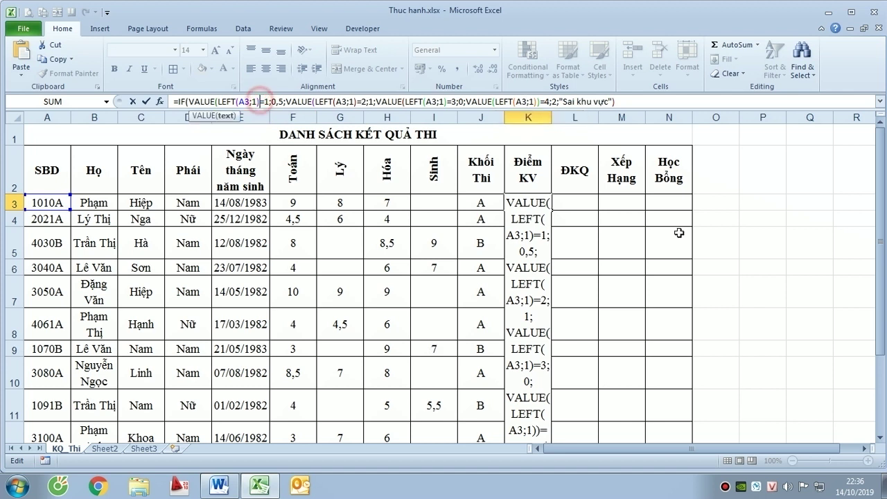
text())
key(Right)
key(Right)
key(Right)
key(Right)
key(Right)
key(Right)
key(Right)
key(Right)
key(Right)
key(Right)
key(Right)
key(Right)
key(Right)
key(Right)
text())
key(Right)
key(Right)
key(Right)
key(Right)
key(Right)
key(Right)
key(Right)
key(Right)
key(Right)
key(Right)
key(Right)
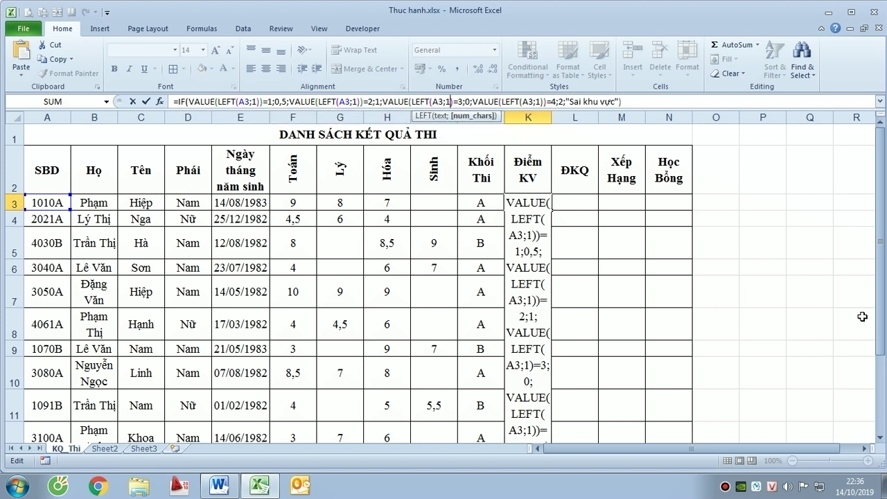
text())
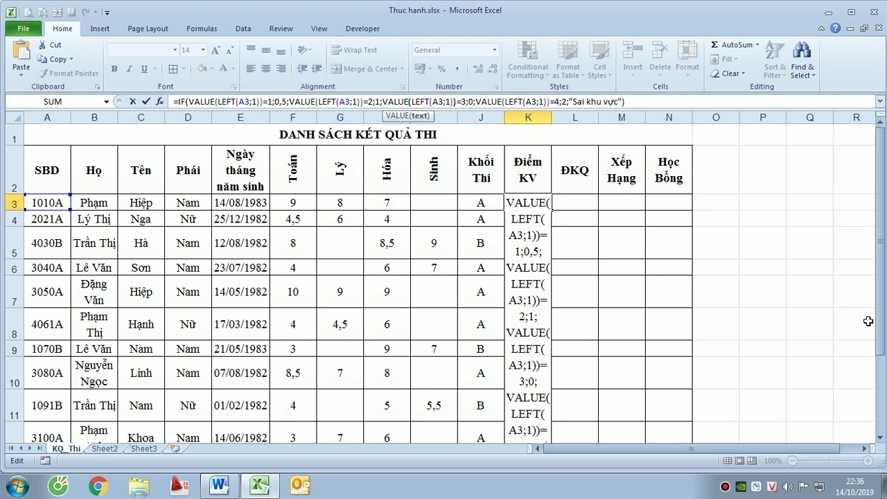
key(Return)
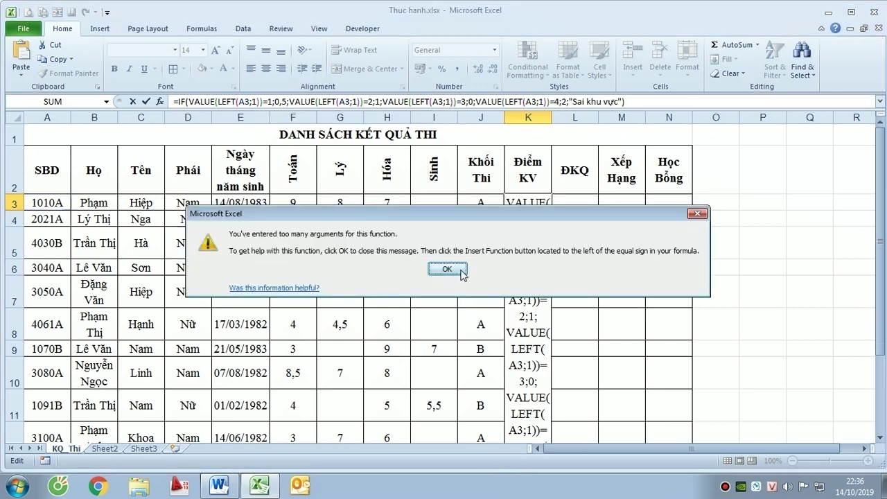
Nest IF( before the =2 and =3 VALUE(LEFT(A3;1)) tests
click(454, 268)
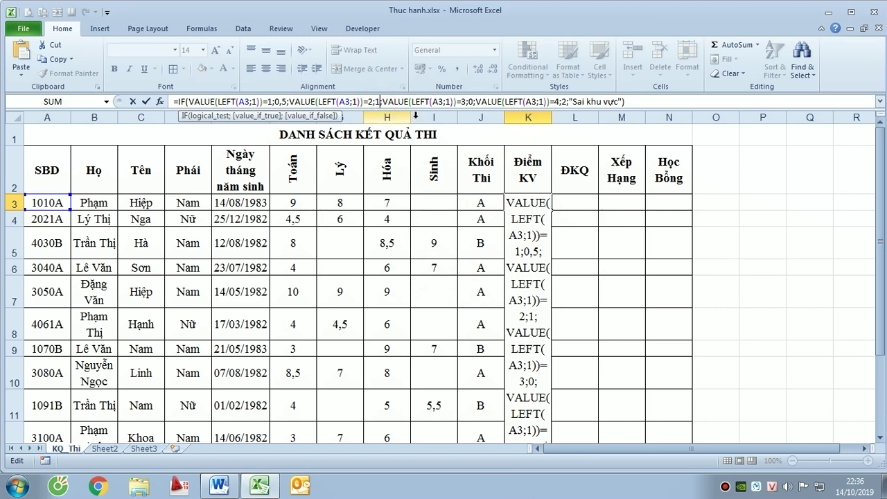
key(Left)
key(Left)
key(Left)
key(Left)
key(Left)
key(Left)
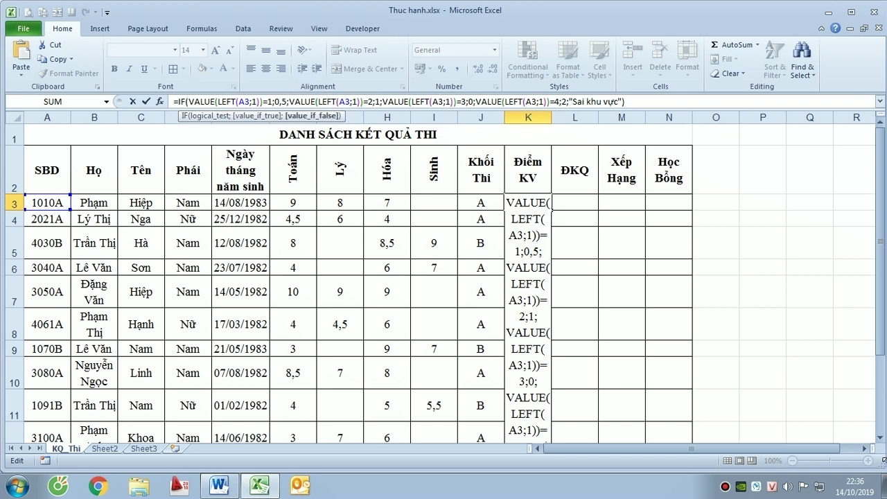
text(if)
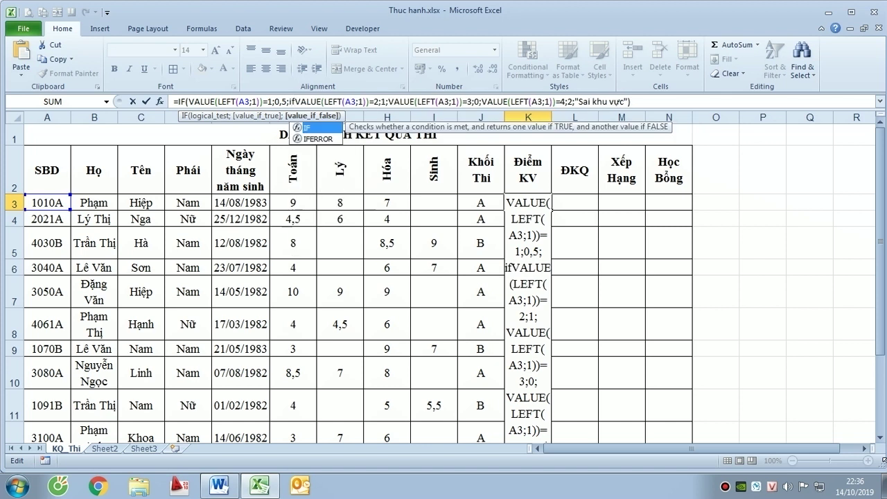
key(Tab)
click(347, 101)
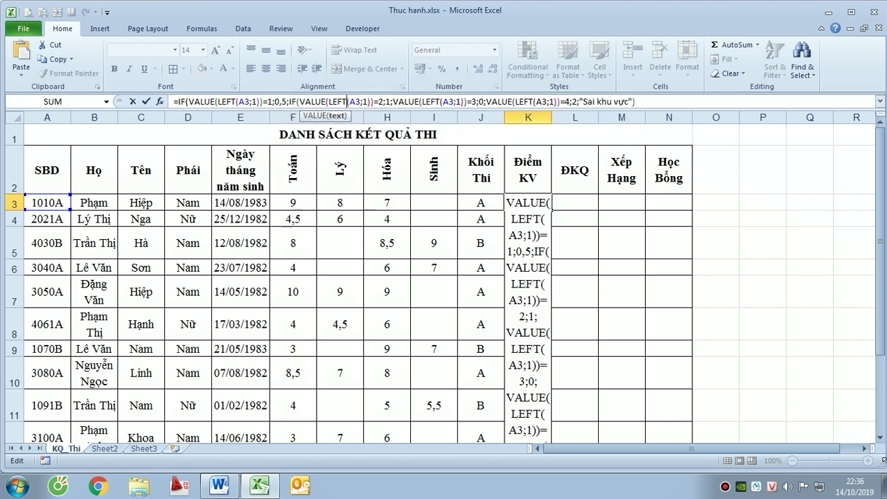
click(292, 102)
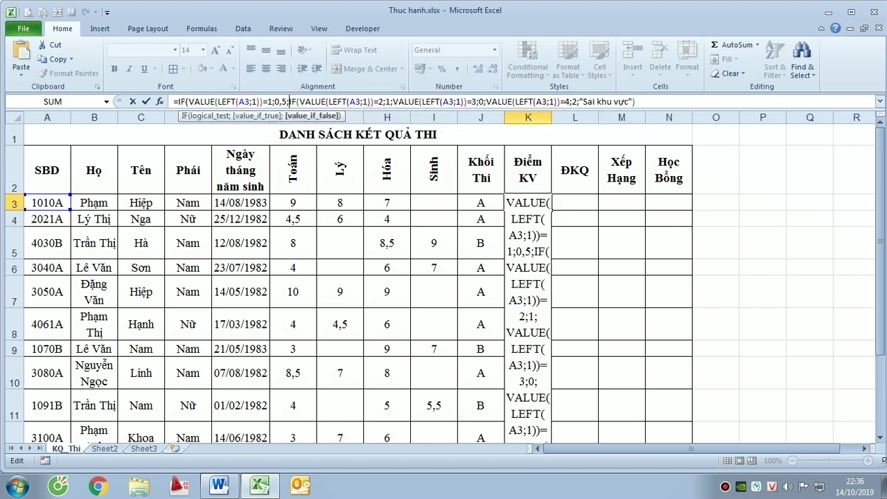
key(Left)
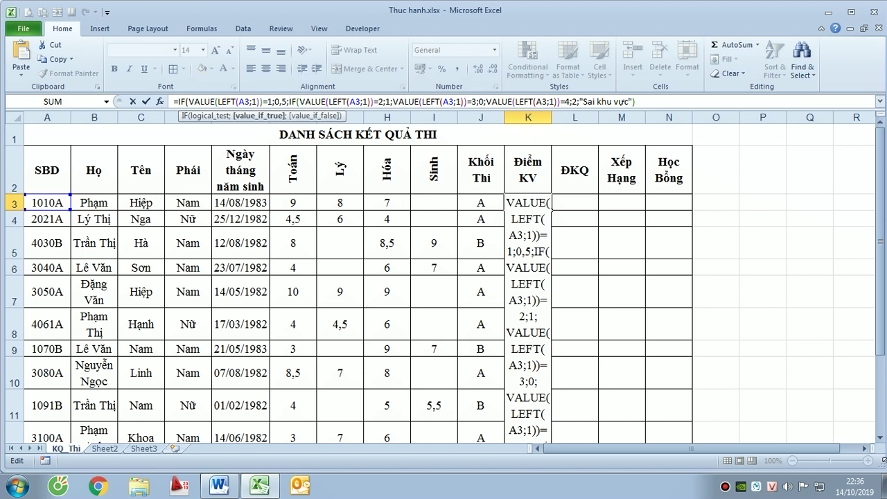
key(Right)
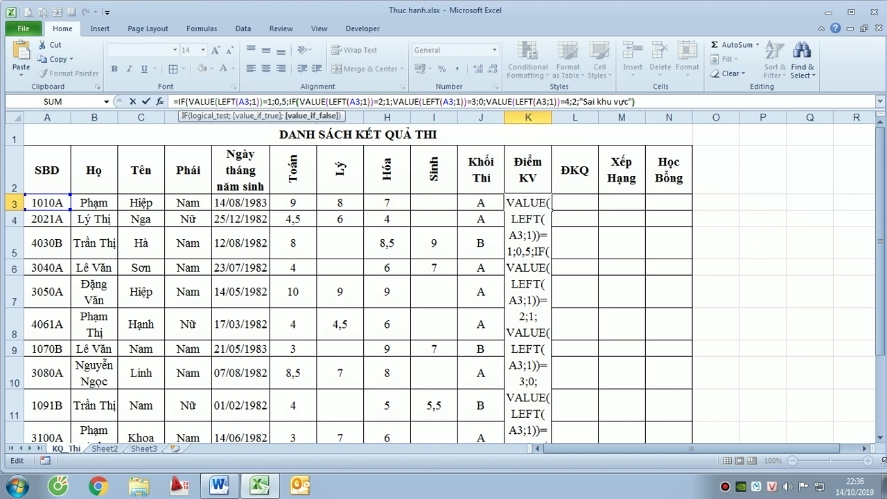
key(Right)
key(Right)
key(Right)
key(Right)
key(Right)
key(Right)
key(Right)
key(Right)
key(Right)
key(Right)
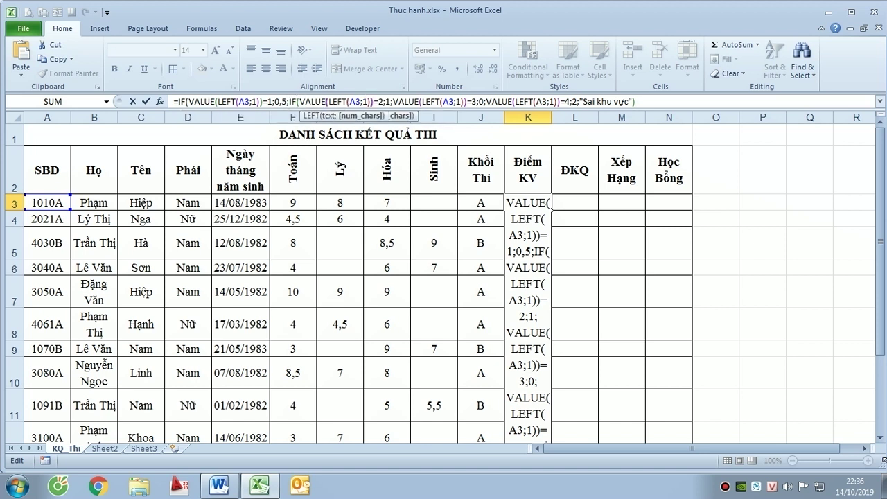
key(Right)
key(Right)
key(Right)
key(Right)
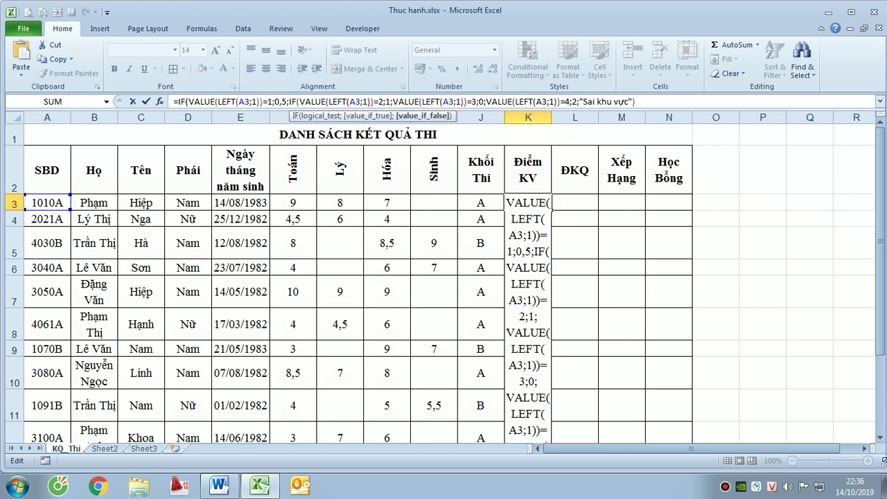
text(i)
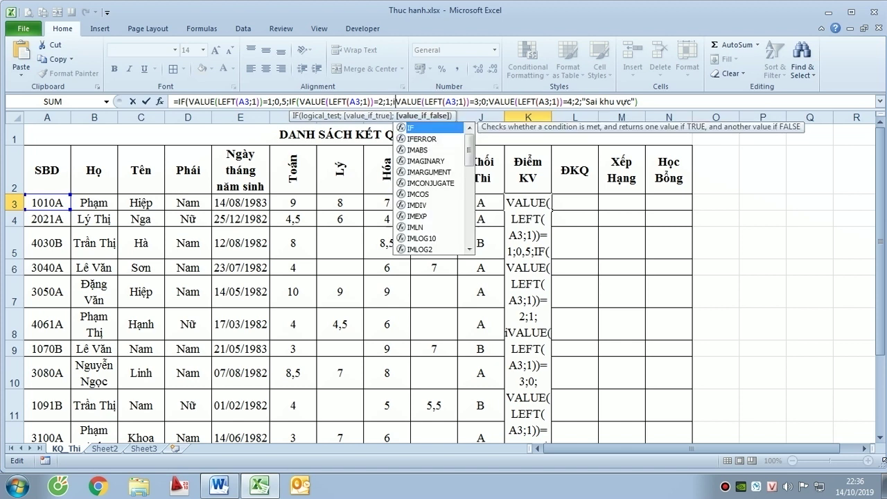
text(f)
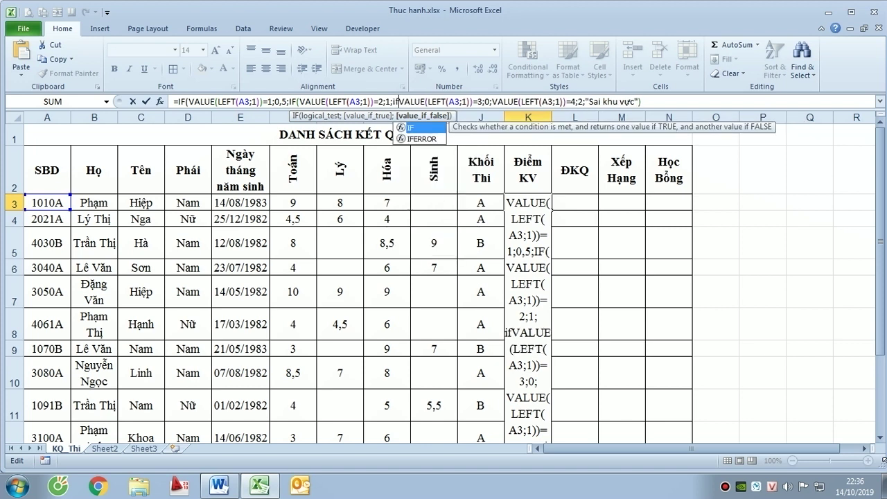
key(Tab)
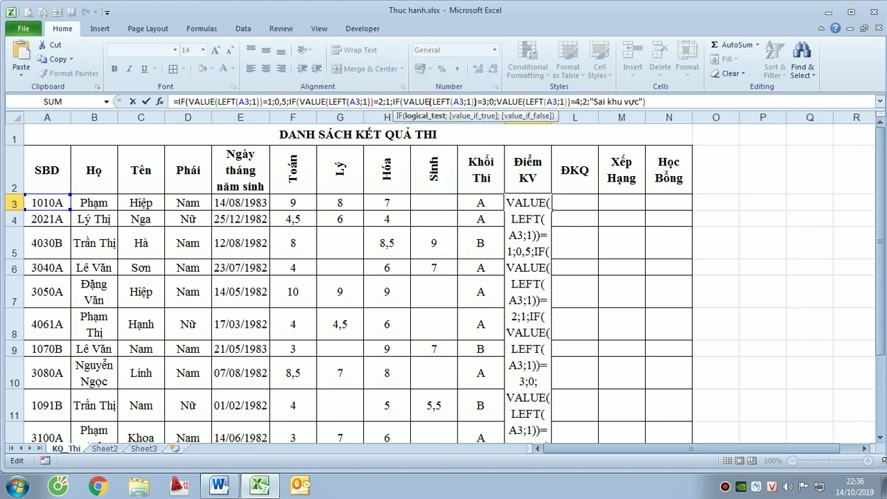
Nest IF( before the =4 test, add five closing parentheses, and commit to get 0,5
click(460, 101)
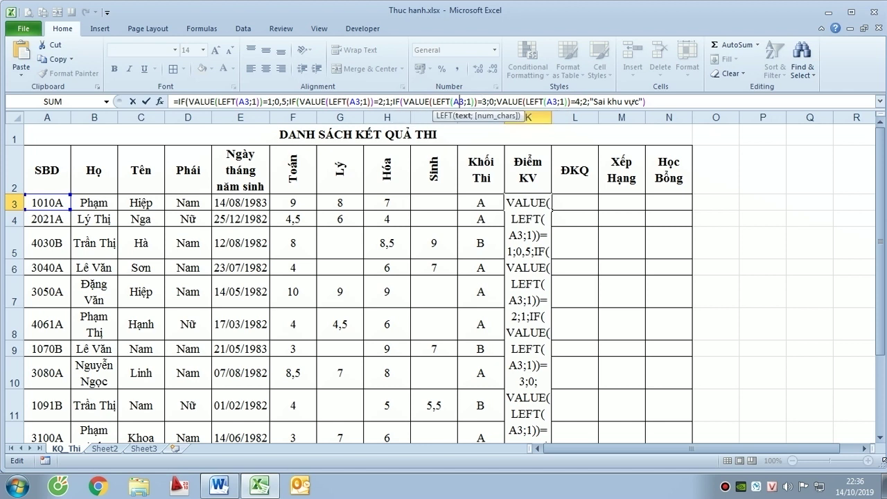
click(494, 101)
click(482, 101)
click(489, 101)
click(497, 101)
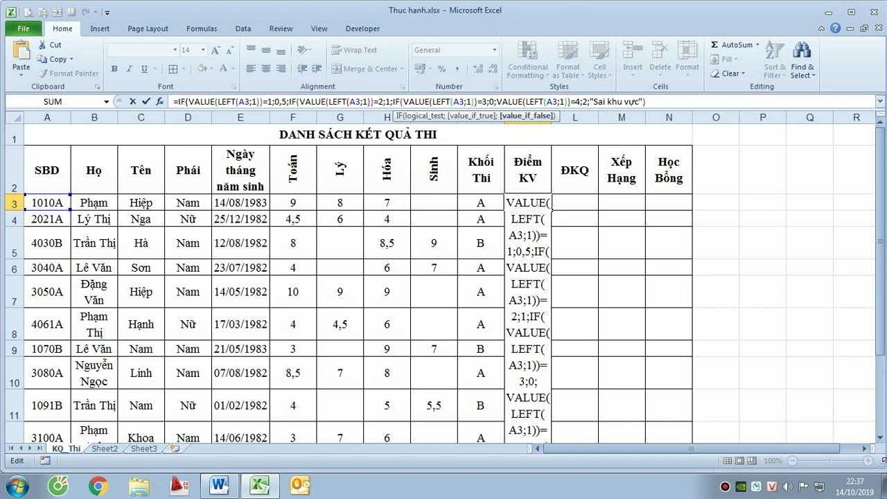
text(if)
key(Tab)
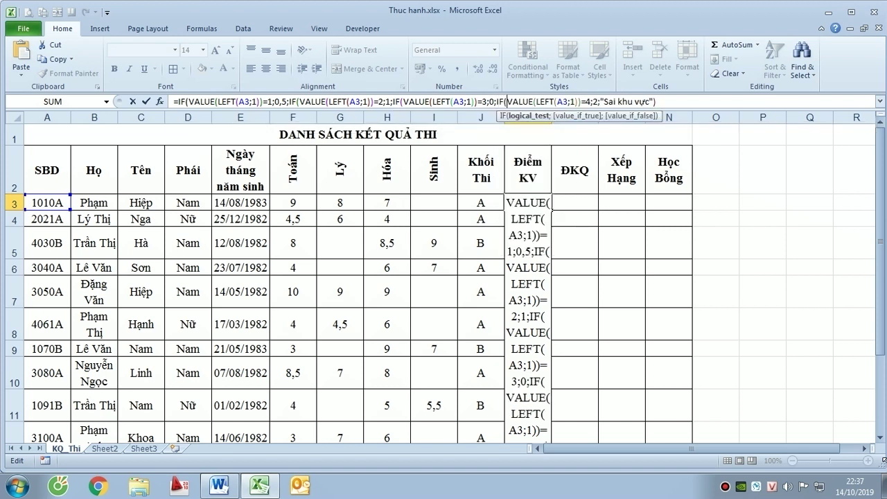
key(End)
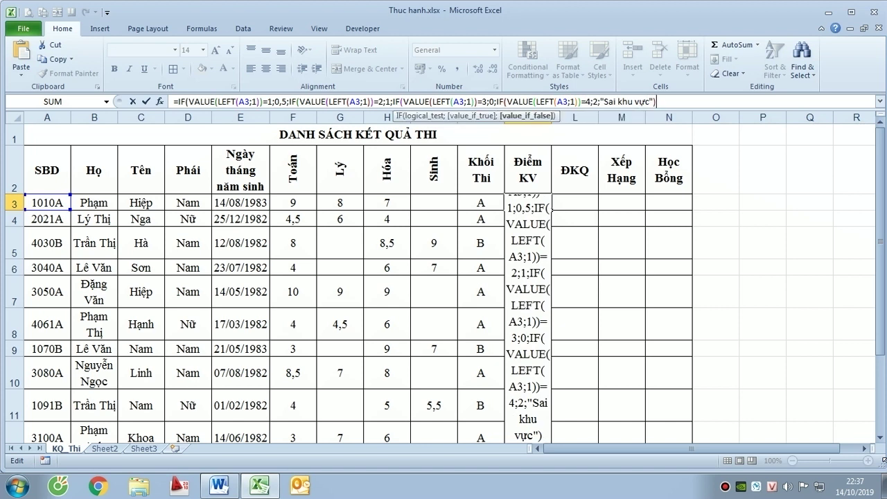
text())
text())
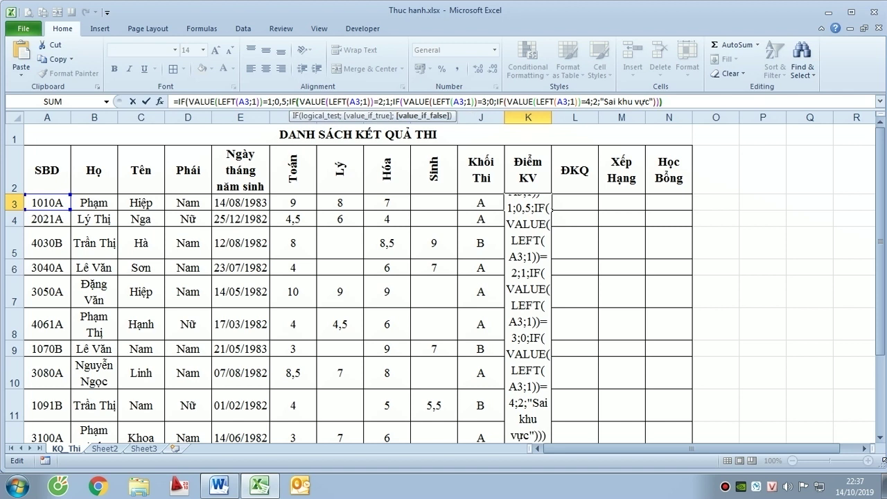
text())
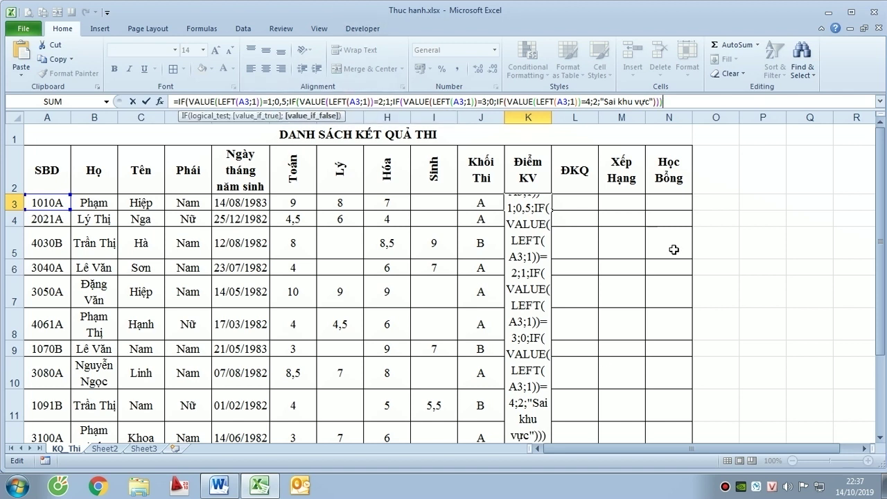
text()))
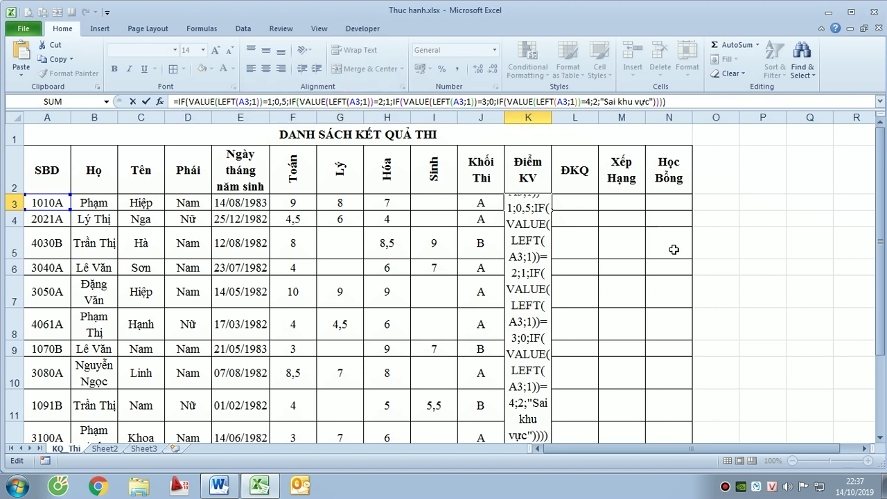
key(Return)
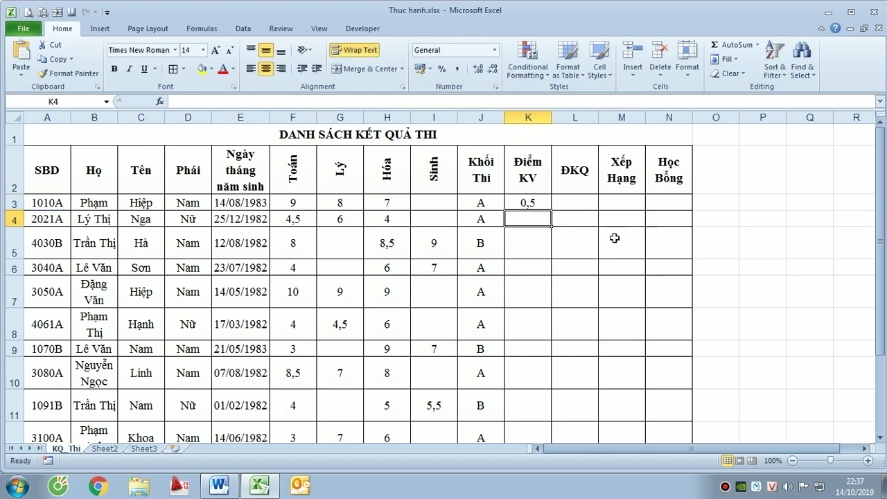
Fill the K3 formula down to K12
click(540, 202)
drag(551, 209, 547, 377)
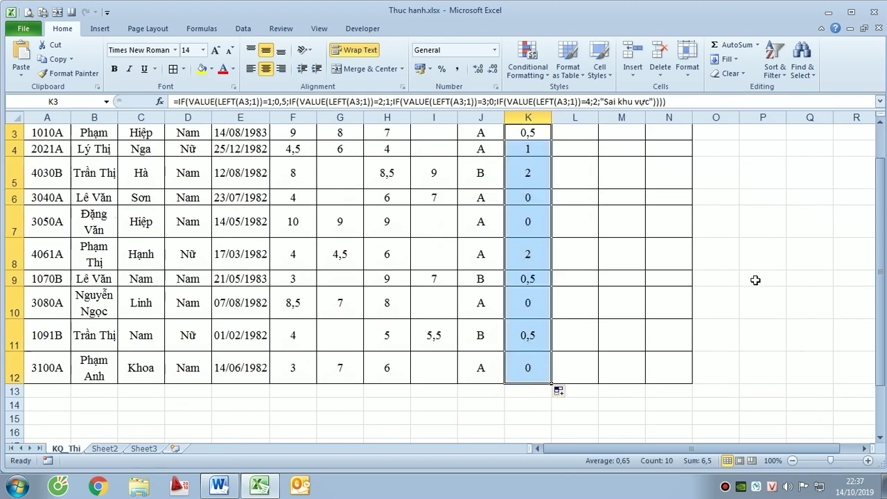
scroll(740, 277, up, 1)
click(725, 246)
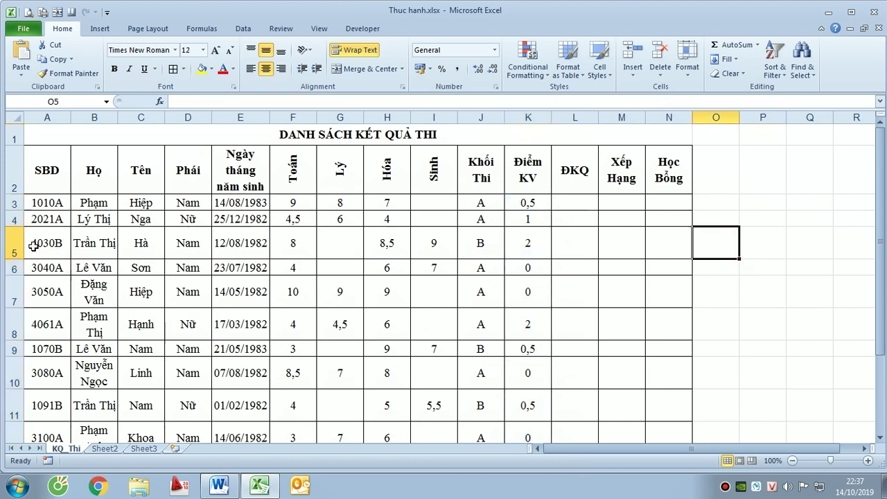
Verify the copied formulas in K5 and K7 reference their own SBD cells
click(34, 247)
click(520, 249)
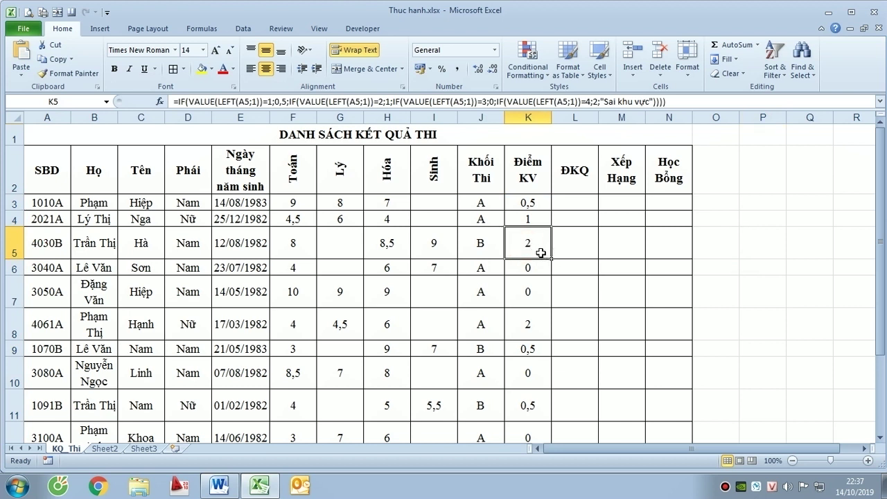
click(522, 291)
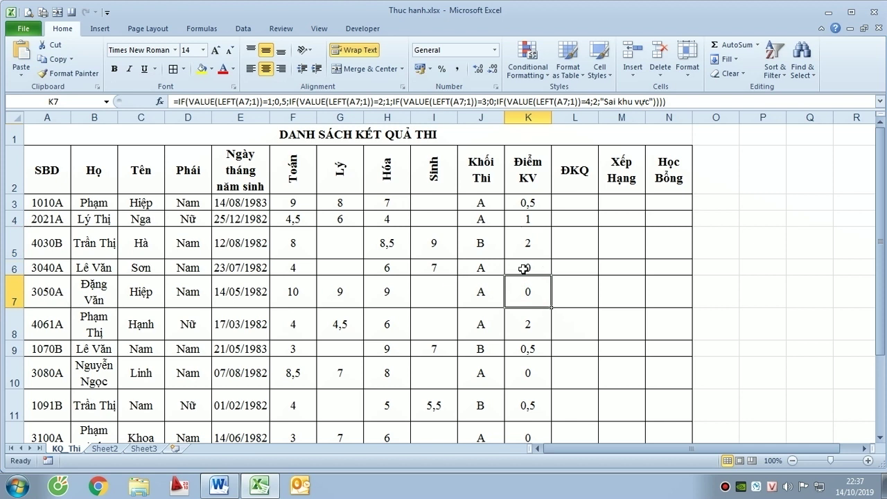
click(756, 277)
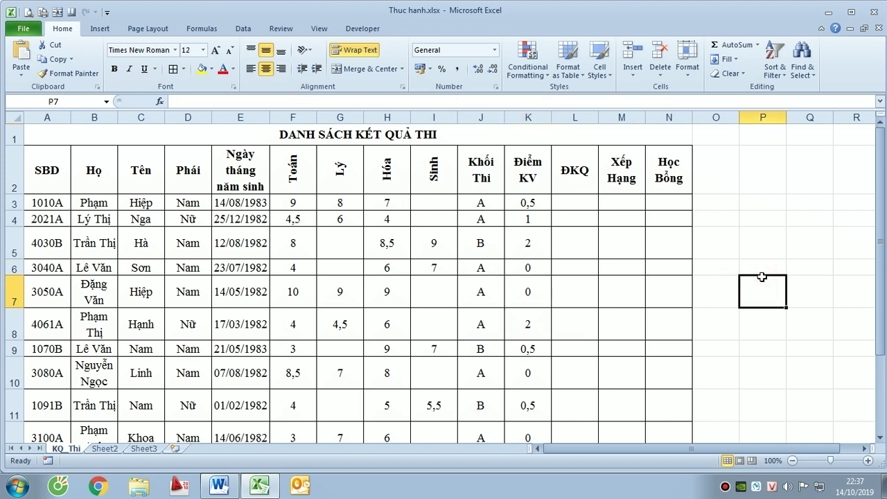
click(568, 196)
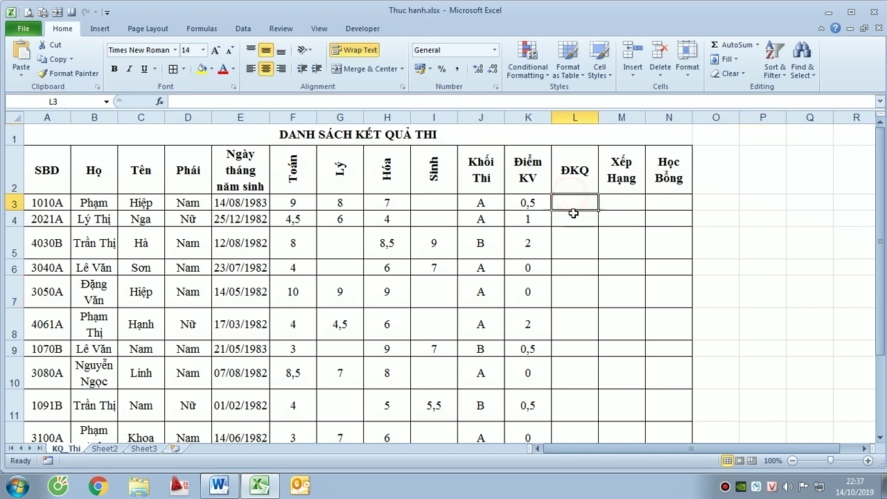
Review K3's formula and the F3:I3 scores, then reread Word's instruction 6 on ĐKQ
key(alt+Tab)
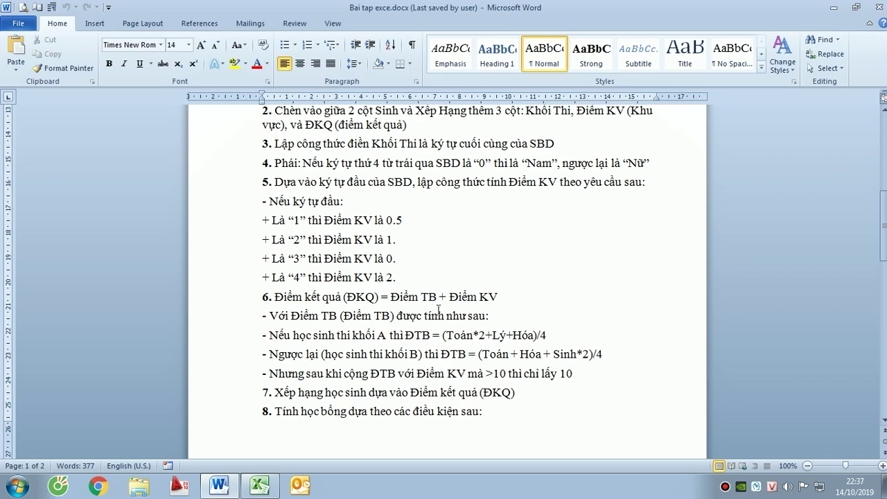
key(alt+Tab)
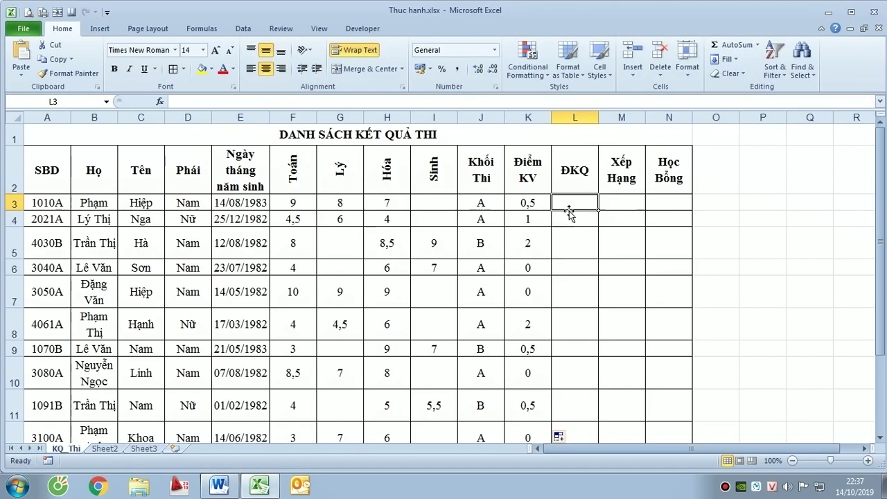
click(528, 201)
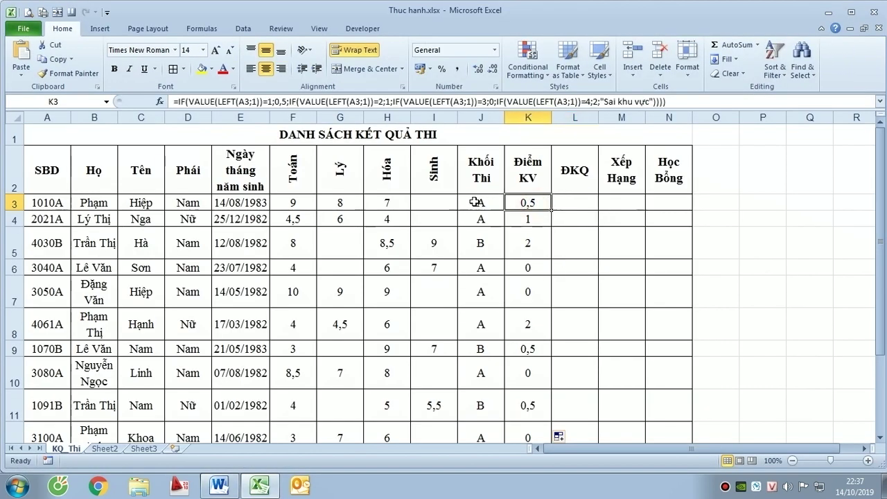
drag(291, 203, 444, 200)
key(alt+Tab)
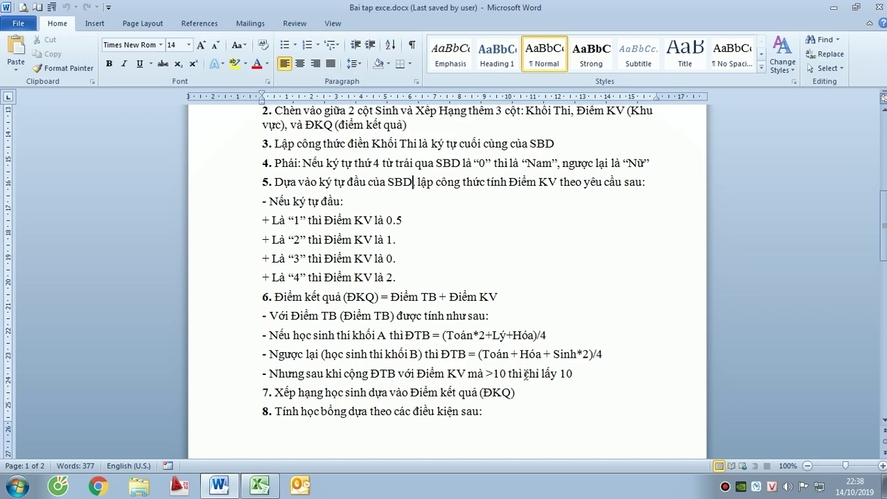
Switch to the Thuc hanh.xlsx workbook in Excel and select the first ĐKQ cell, L3
key(alt+Tab)
click(574, 202)
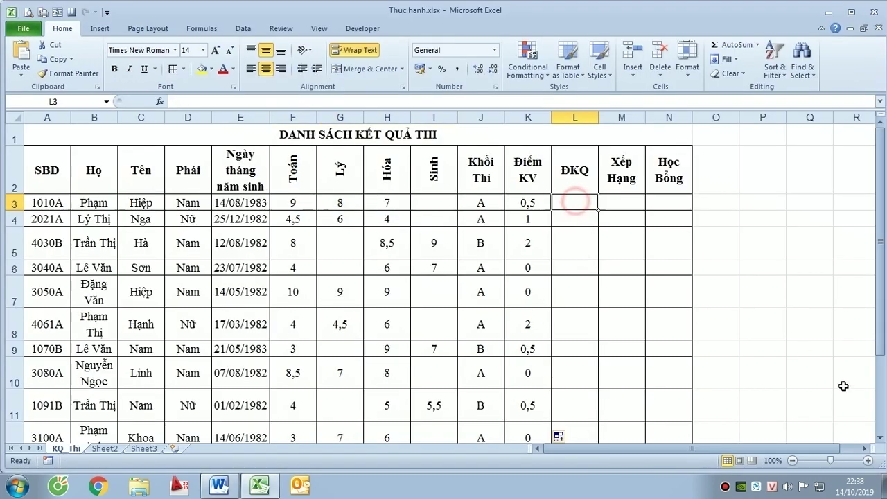
In L3, begin =IF(J3="A"; to test whether the student's exam block is A
text(=)
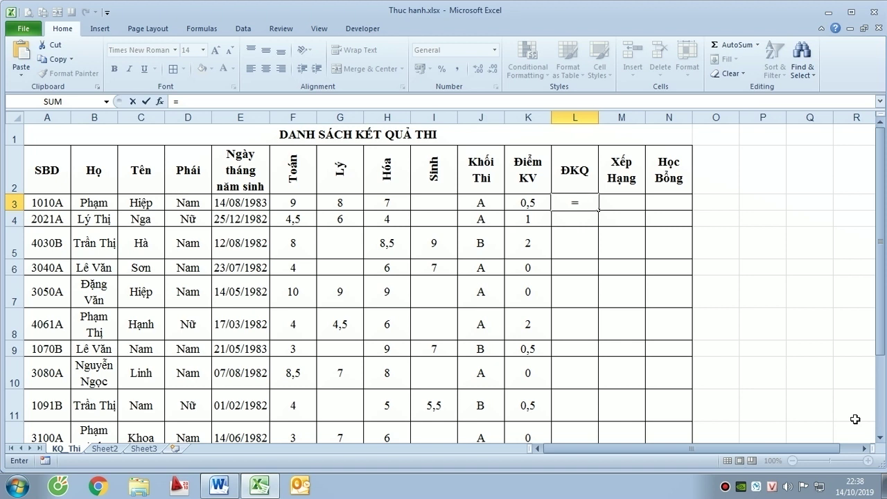
text(if)
key(Tab)
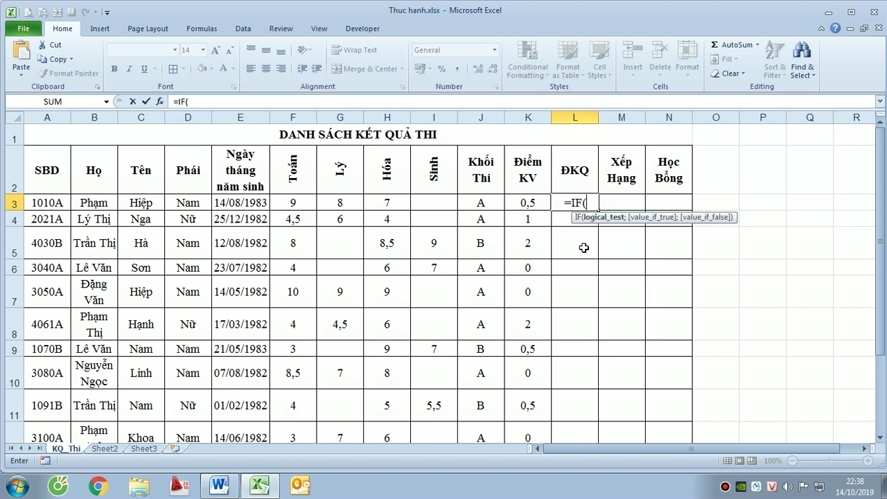
click(488, 201)
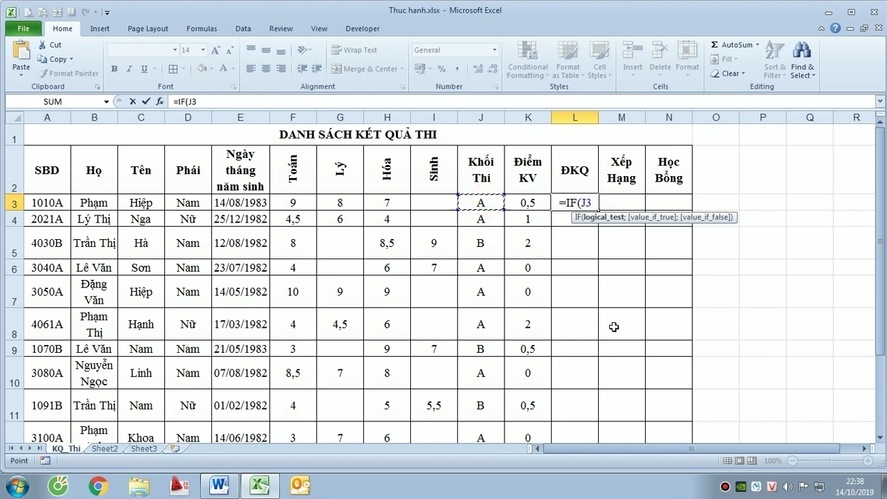
text(=)
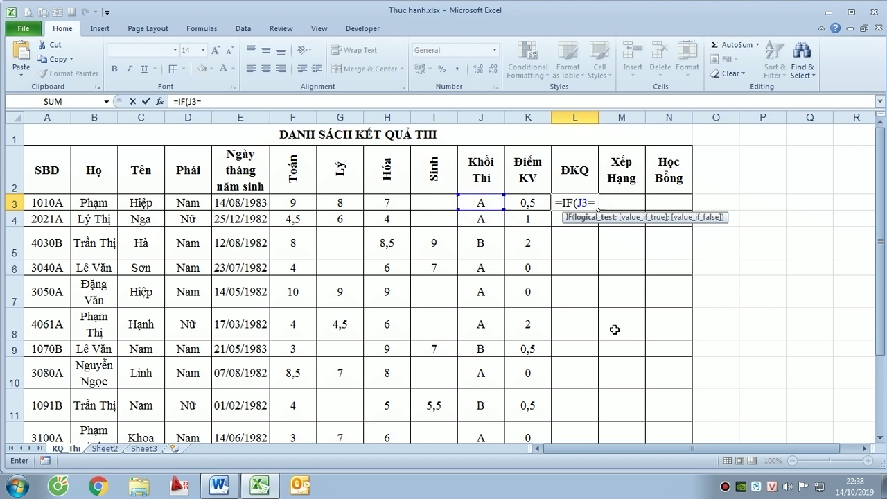
text("A)
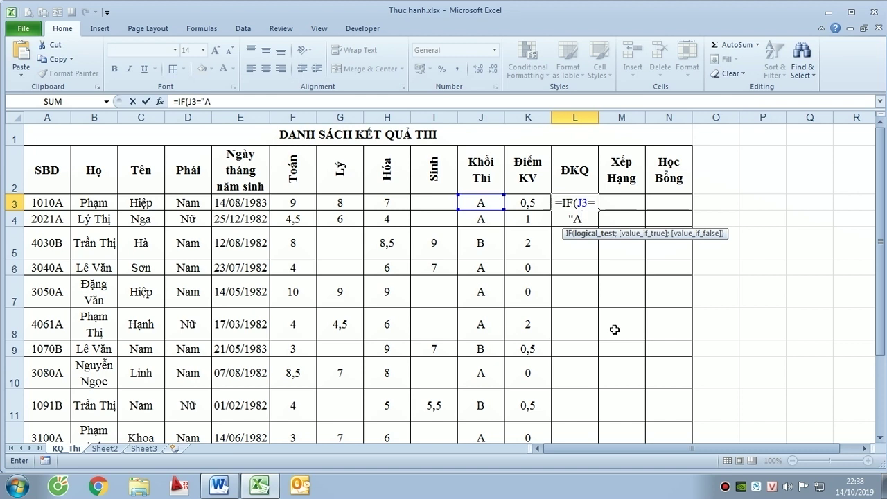
text(";)
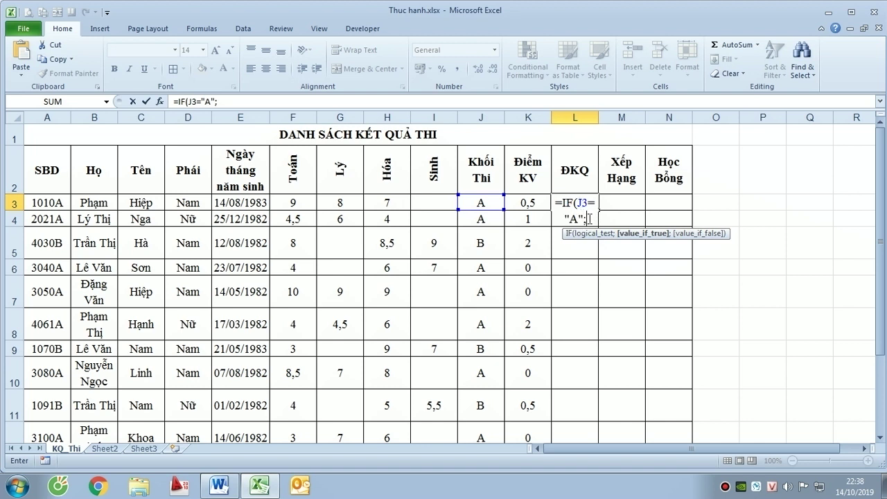
Add the block A score (F3*2+G3+H3)/4+K3 as the true branch, ending with a semicolon
text(()
click(305, 202)
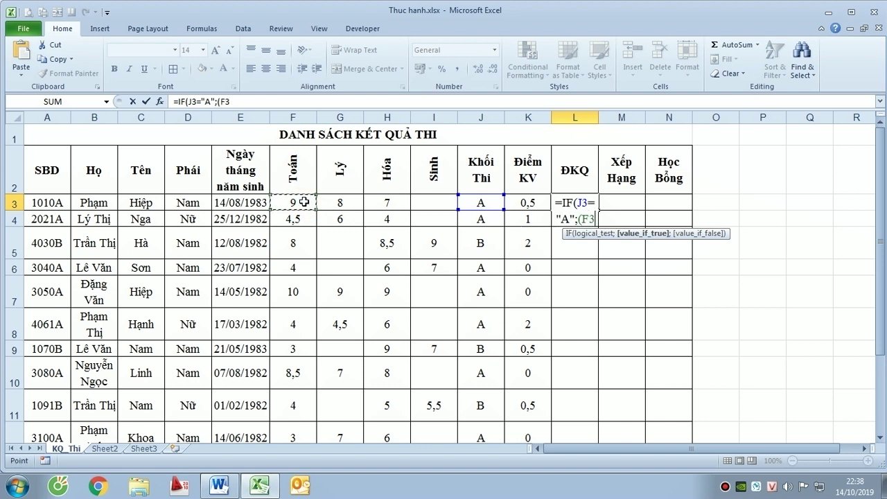
text(*)
text(2+)
click(344, 199)
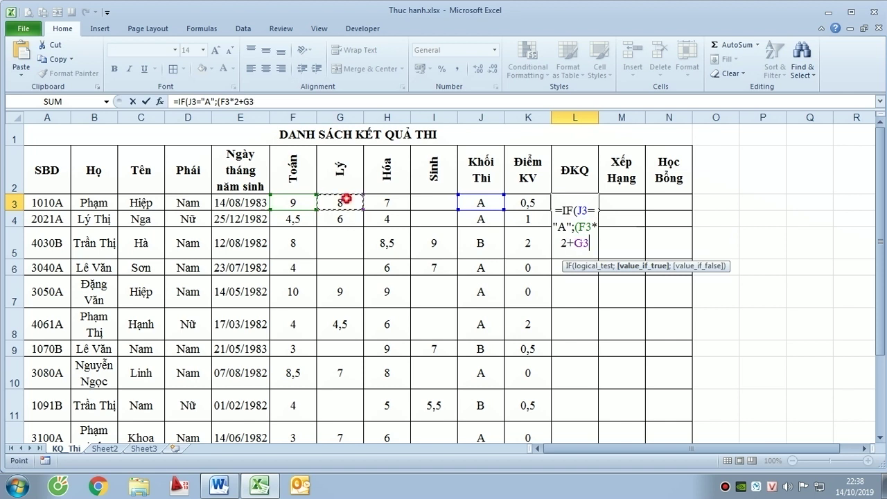
text(+)
click(389, 204)
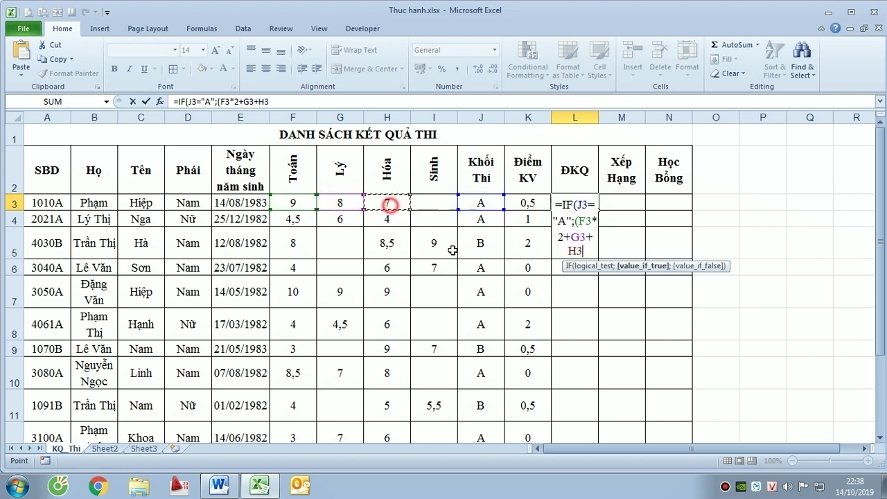
text())
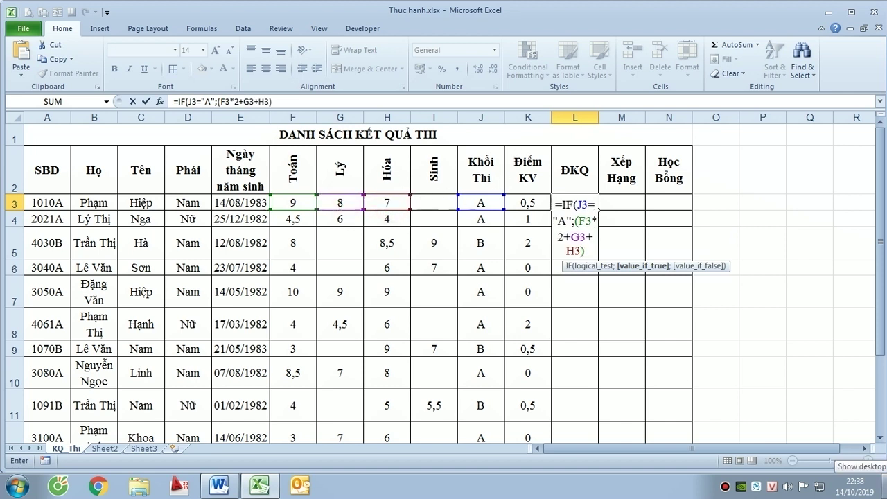
text(/4)
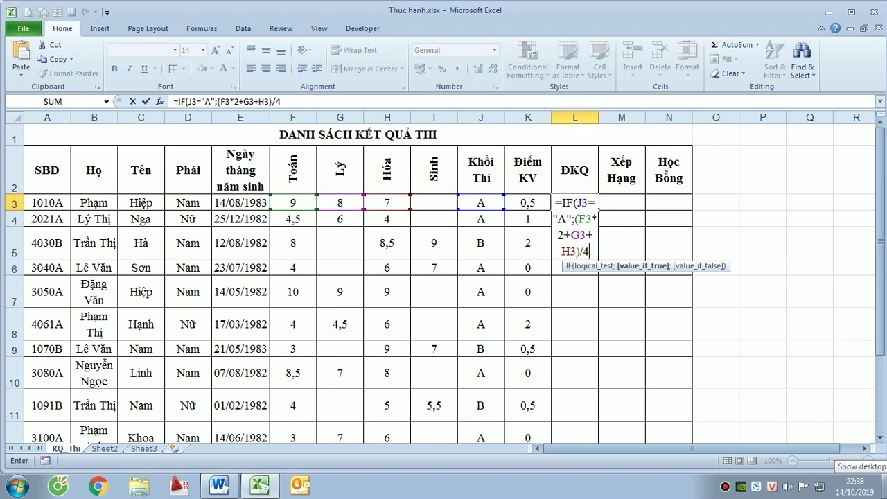
text(+)
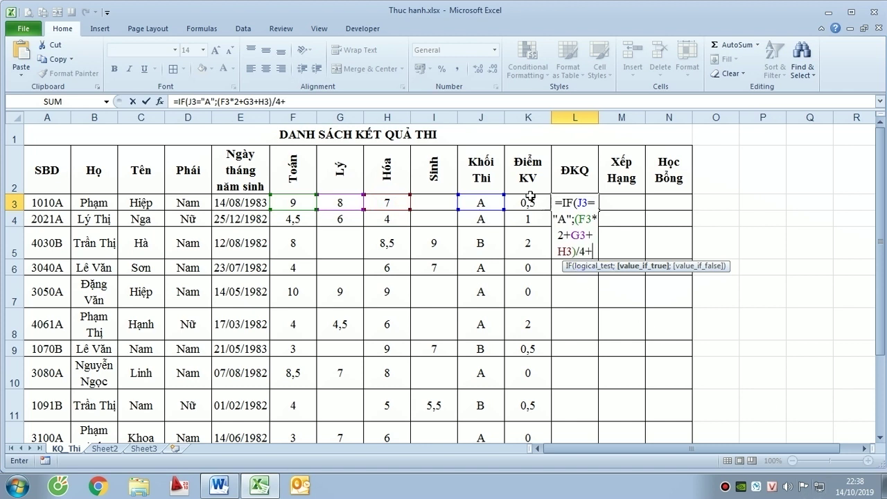
click(530, 201)
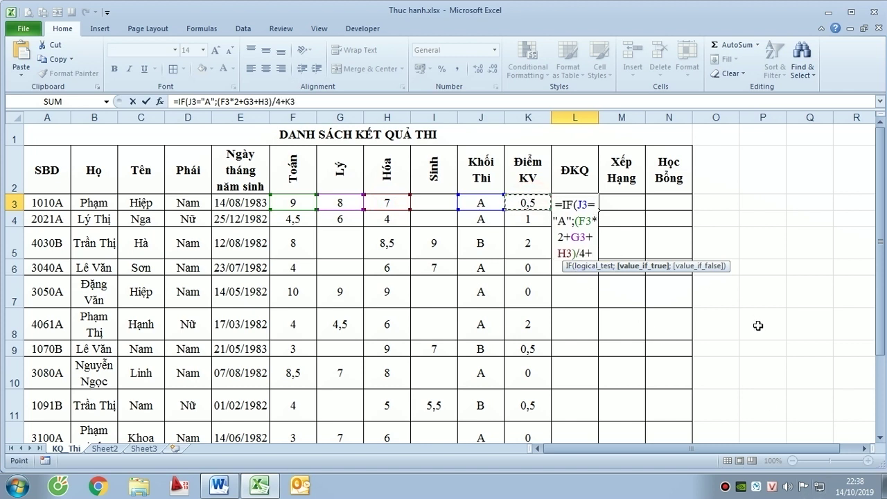
click(326, 102)
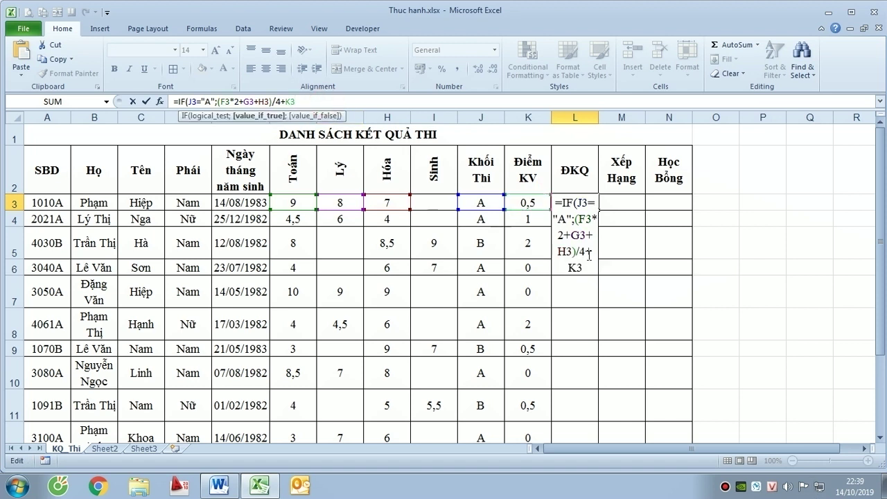
text(;)
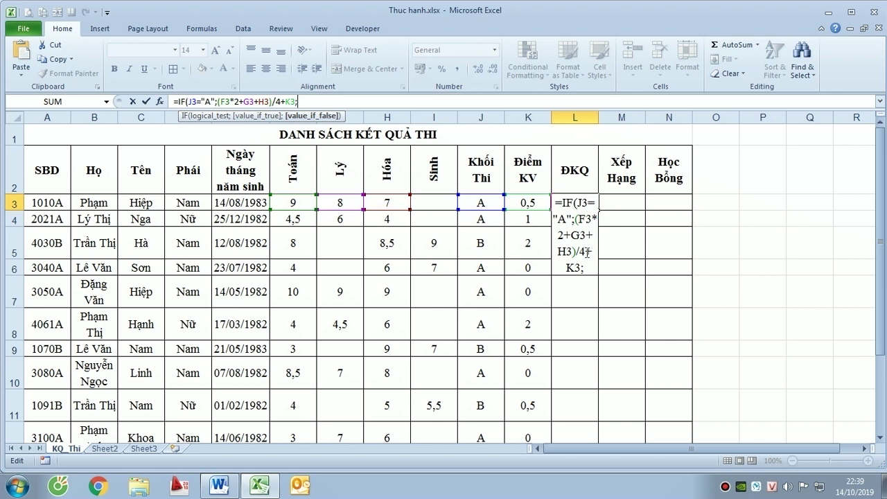
click(589, 269)
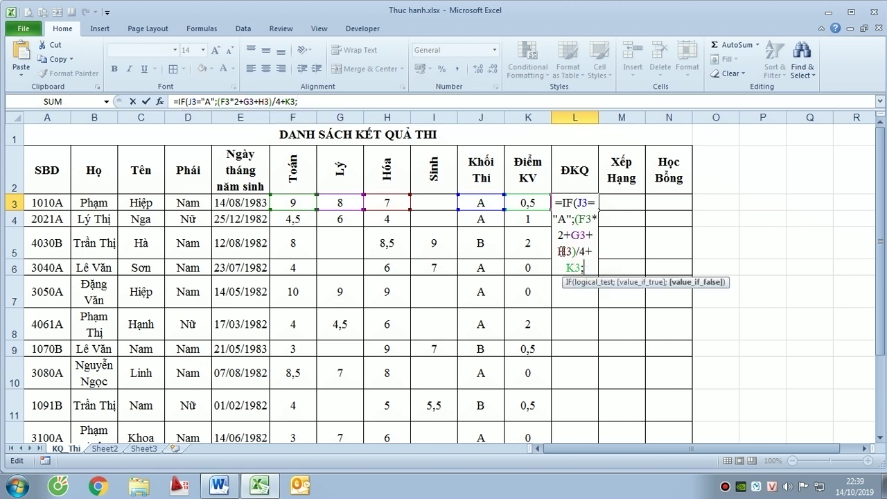
Finish L3 with the block B branch (F3+H3+I3*2)/4+K3 and commit it, showing 8,75
text(()
click(304, 201)
text(+)
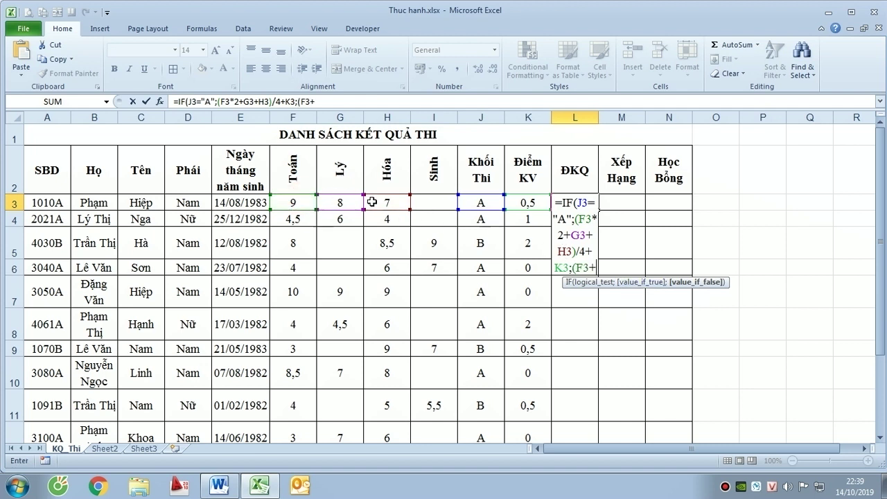
click(371, 201)
text(+)
click(429, 202)
text(*)
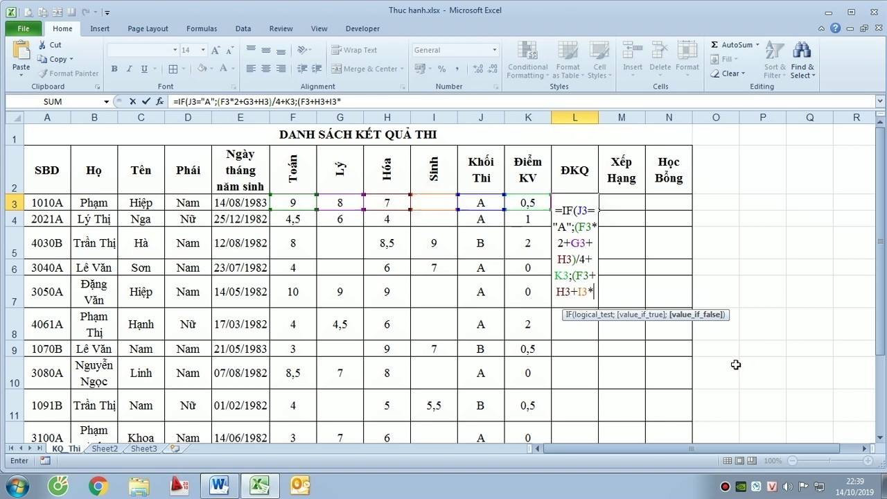
text(2)/)
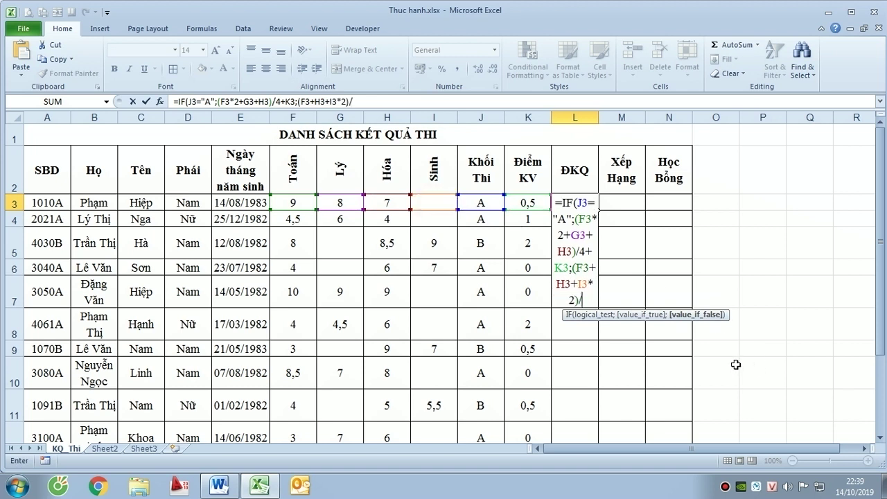
text(4+)
click(528, 202)
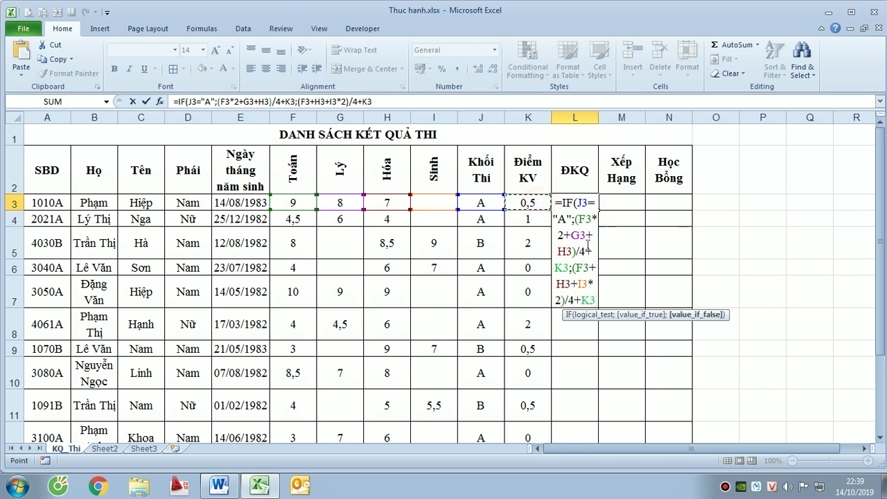
text())
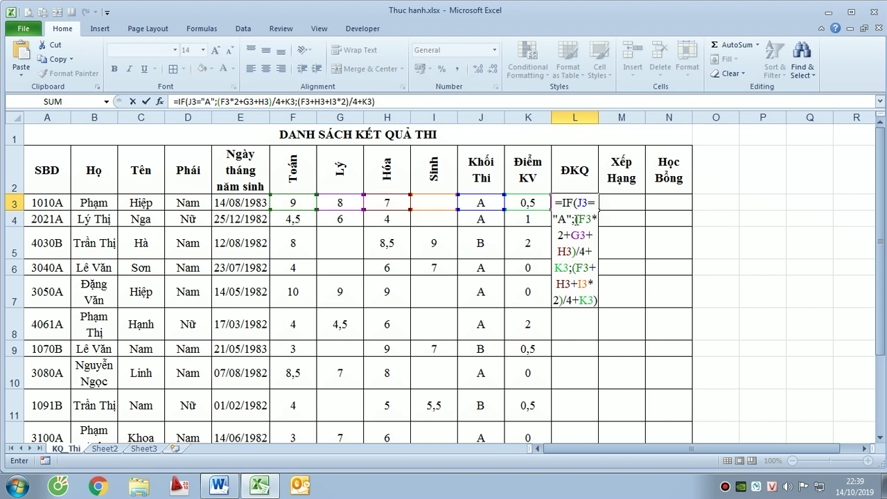
drag(574, 267, 595, 300)
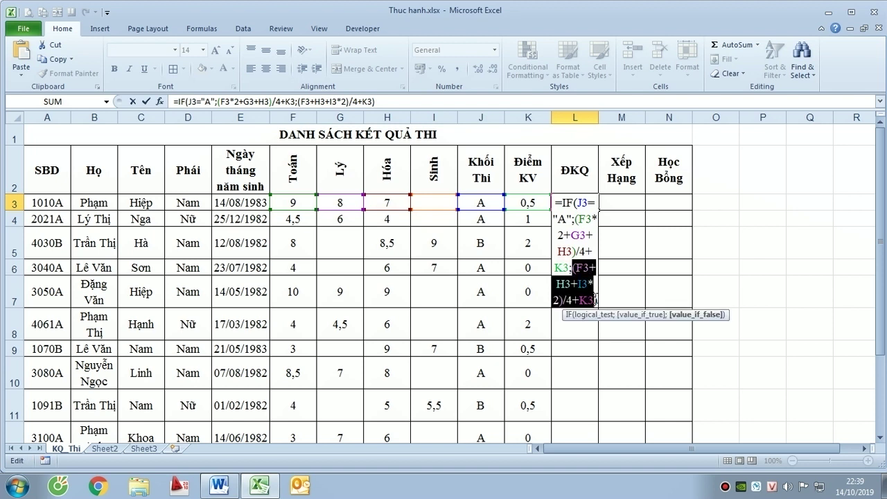
key(Return)
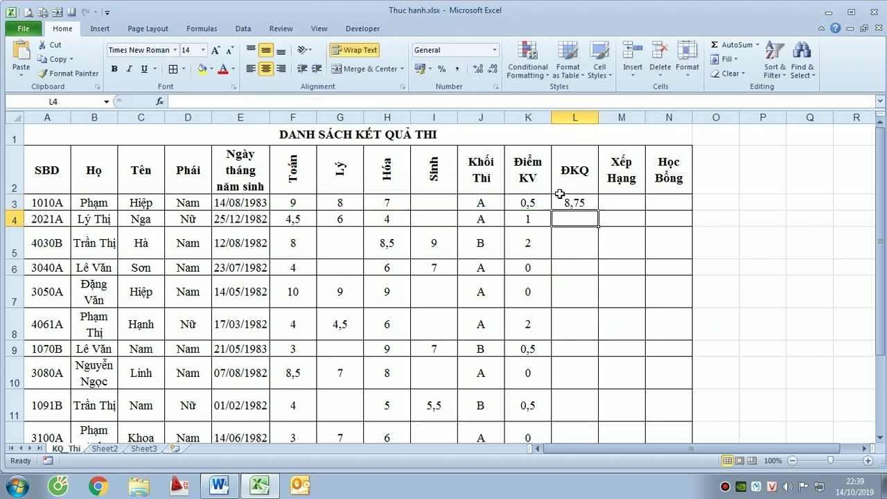
click(576, 201)
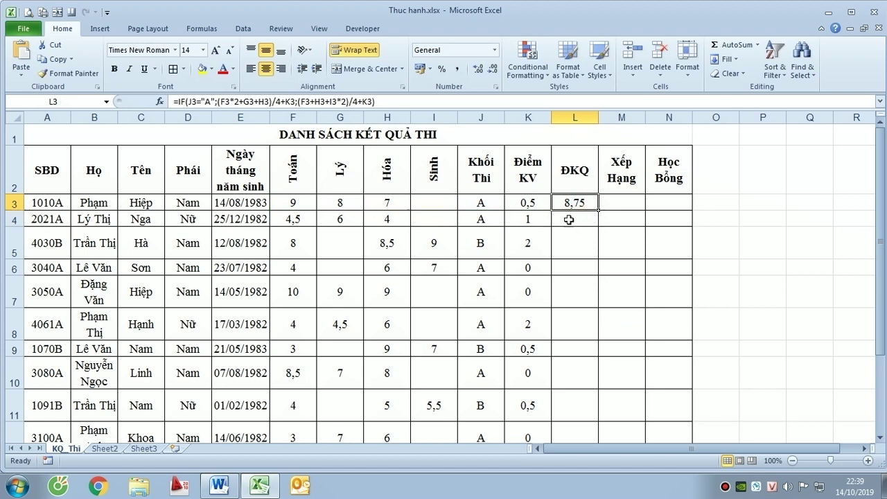
Wrap the L3 formula as IF(IF(...)>10;10;IF(...)) so the ĐKQ never exceeds 10
click(178, 102)
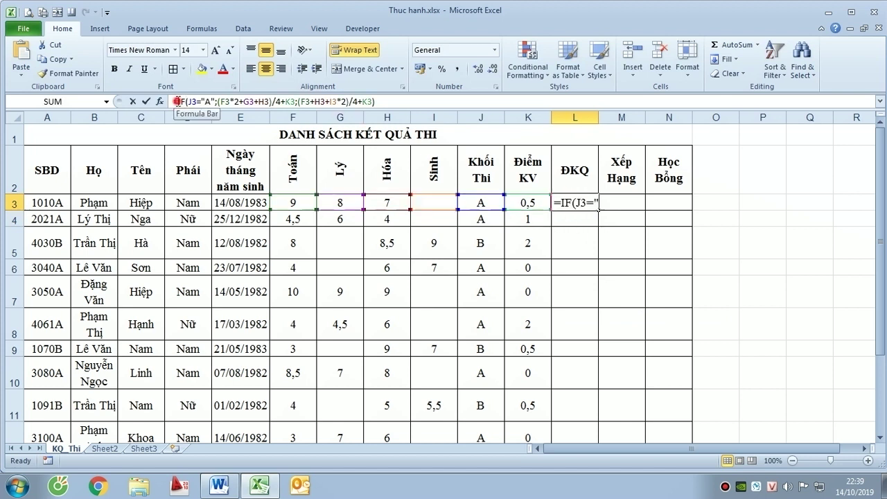
text(if)
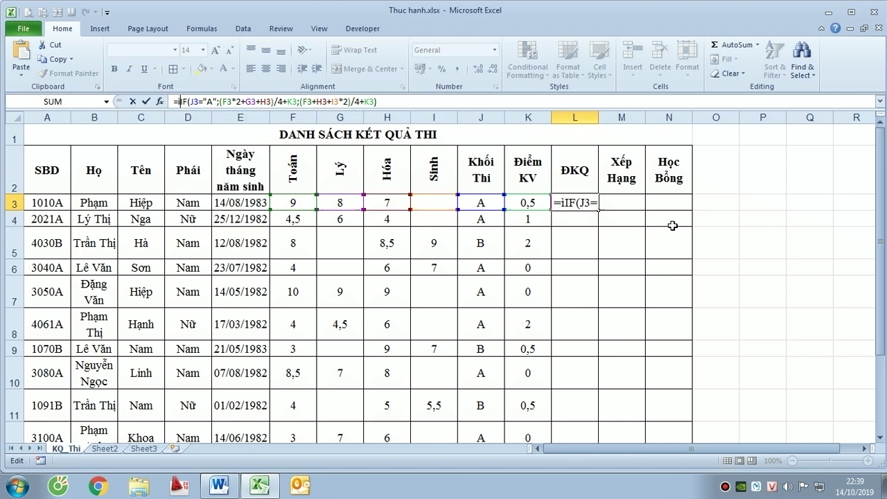
key(Tab)
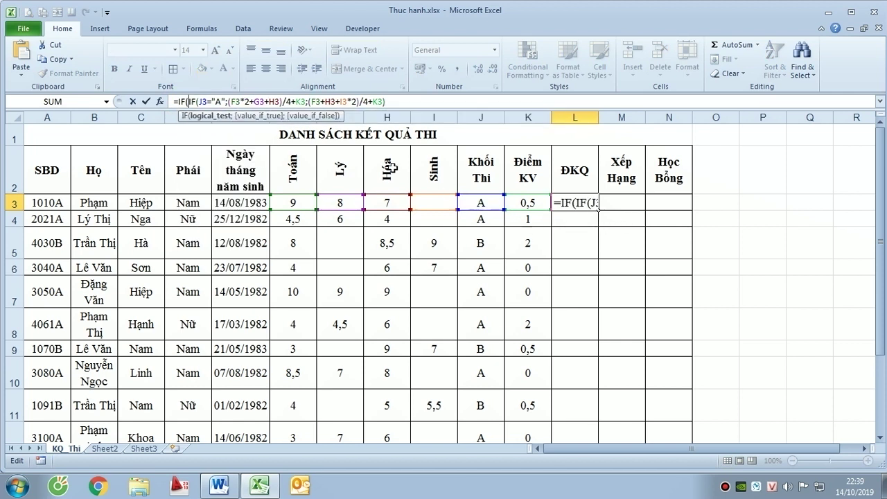
click(399, 101)
text(10;)
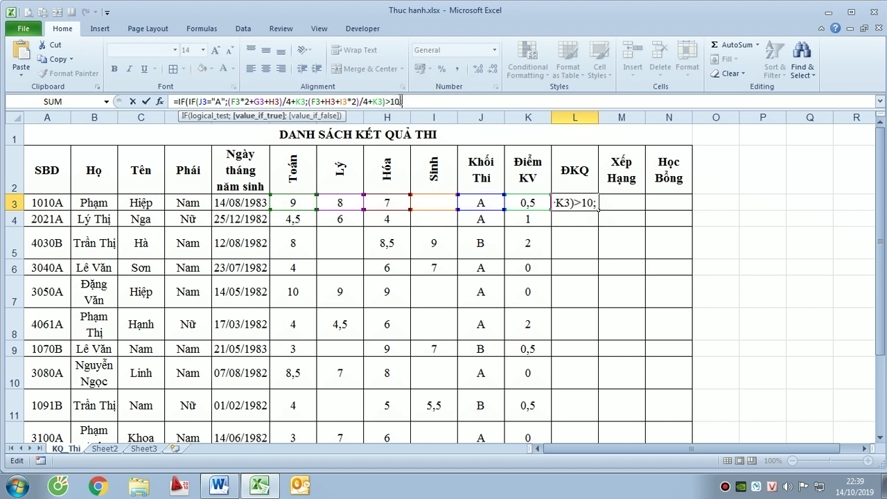
text(10)
text(;)
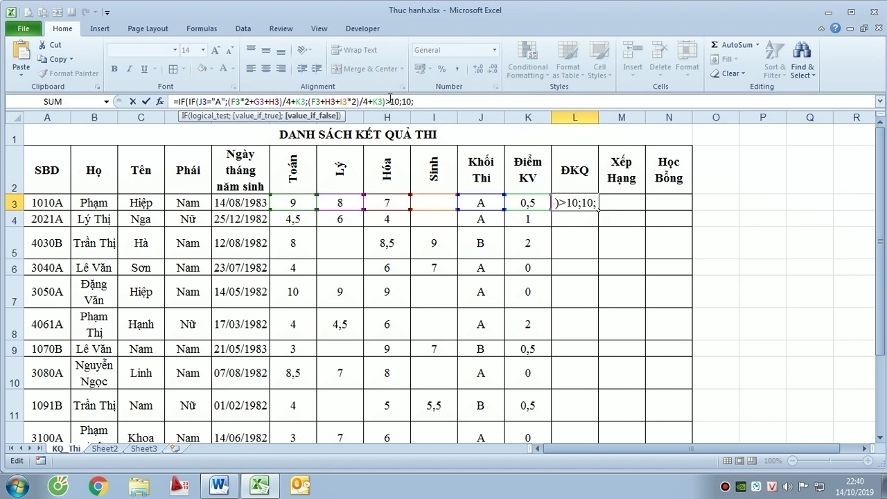
drag(388, 102, 189, 101)
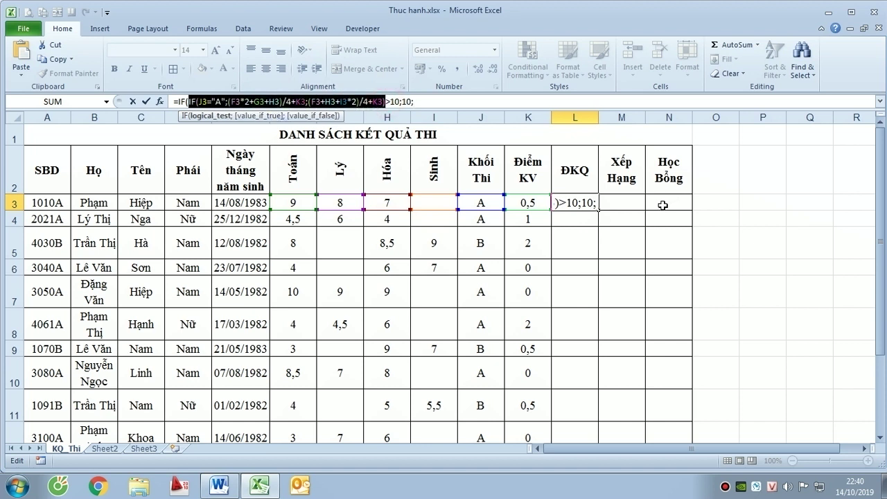
key(ctrl+c)
click(439, 102)
key(ctrl+v)
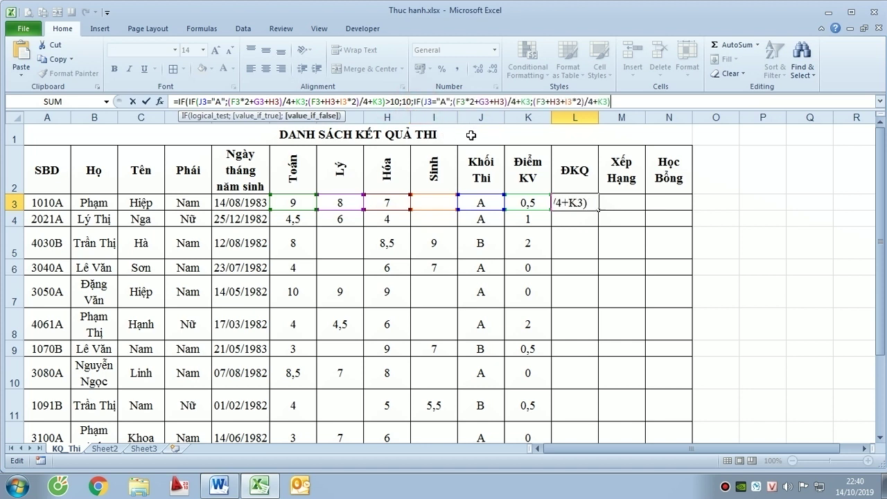
text())
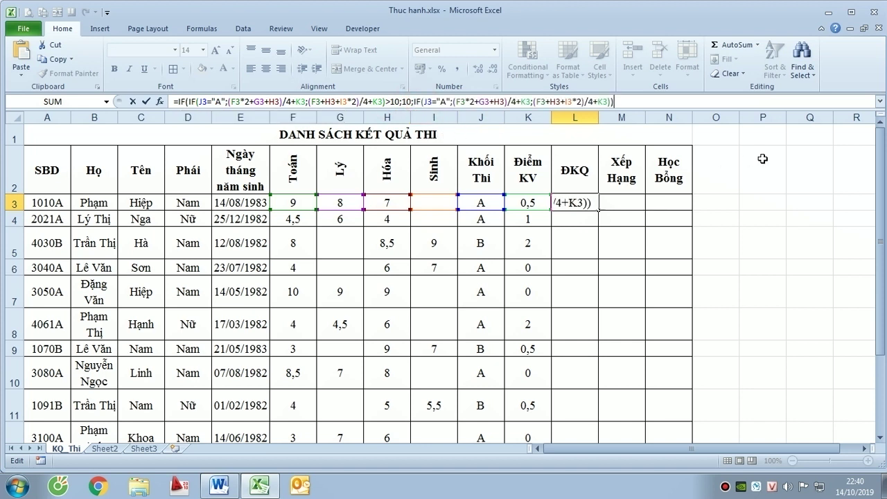
key(Return)
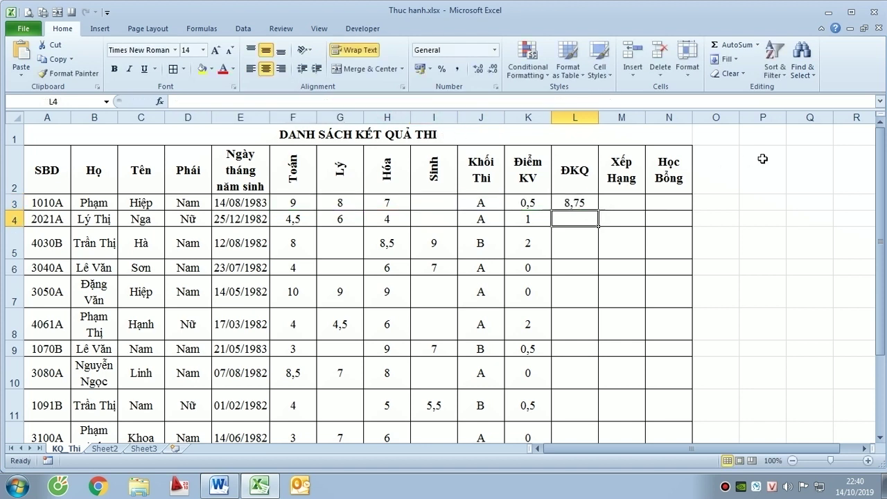
Fill the capped ĐKQ formula from L3 down to L12, giving values from 3,5 to 10
click(582, 202)
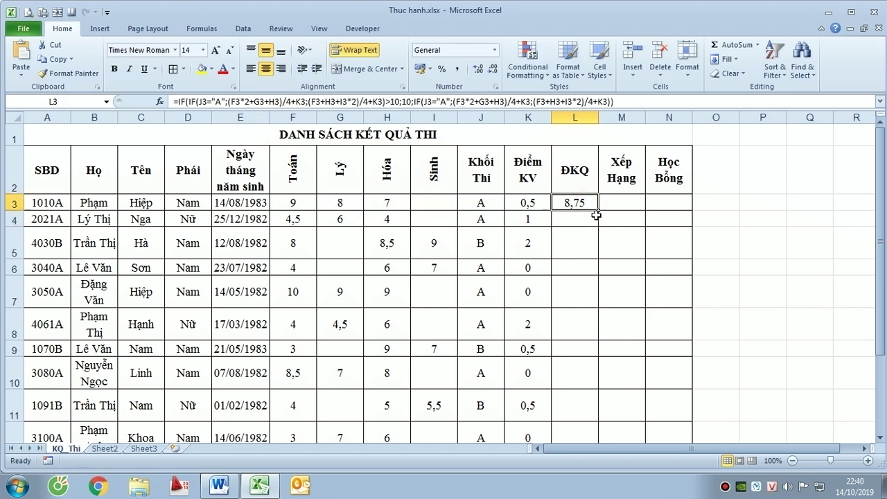
drag(597, 213, 625, 461)
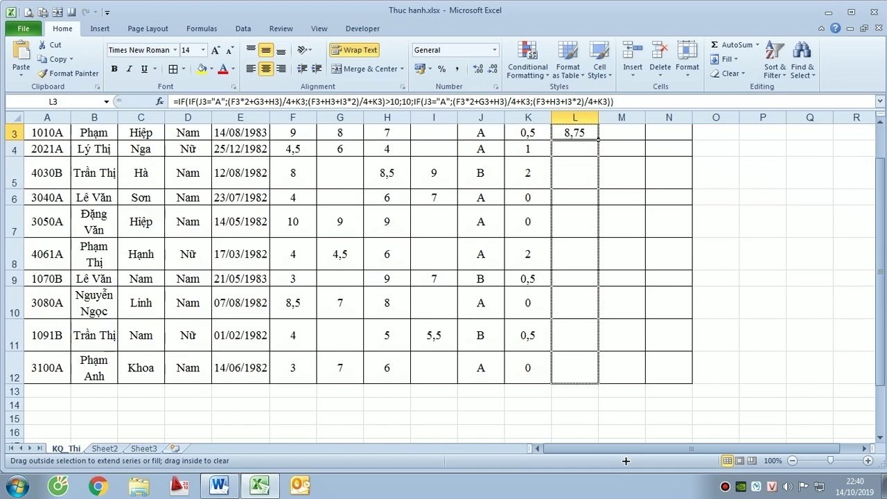
drag(599, 376, 599, 376)
click(760, 273)
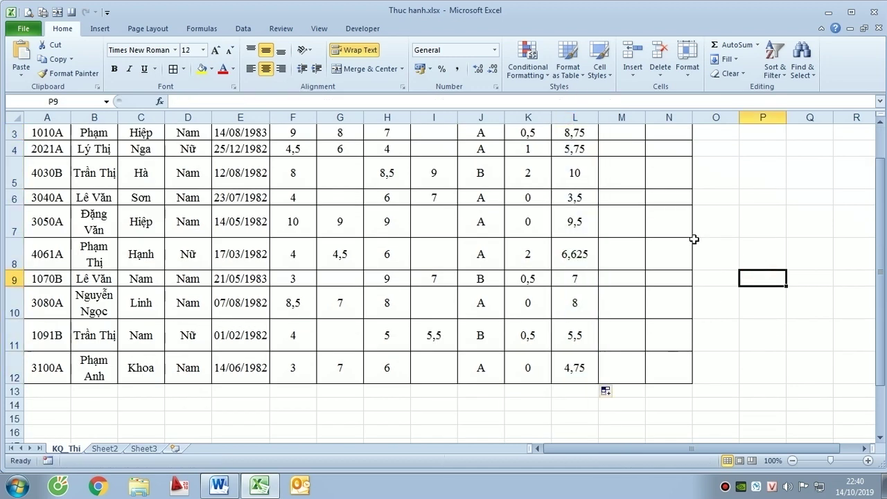
scroll(590, 198, up, 1)
click(589, 251)
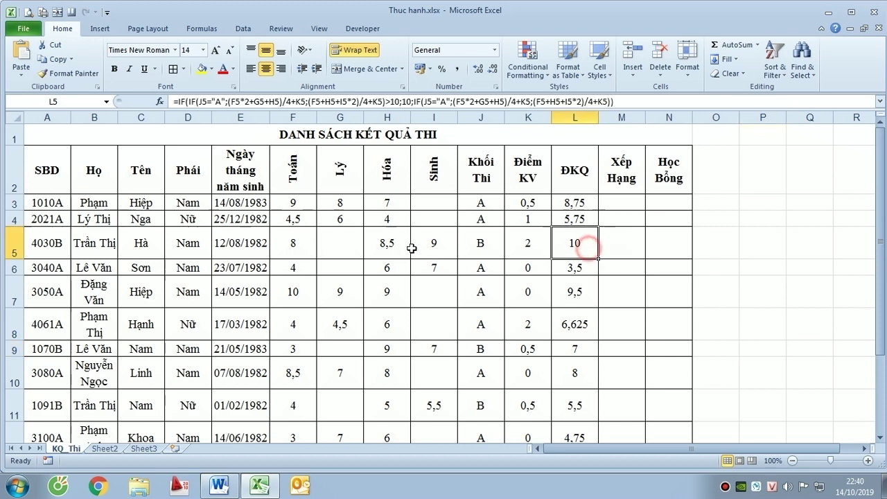
drag(305, 243, 539, 247)
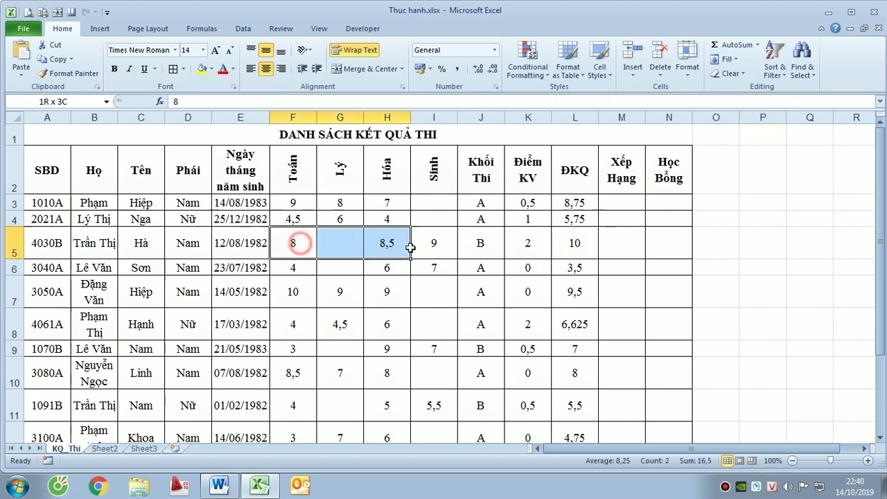
click(722, 250)
text(=()
click(293, 244)
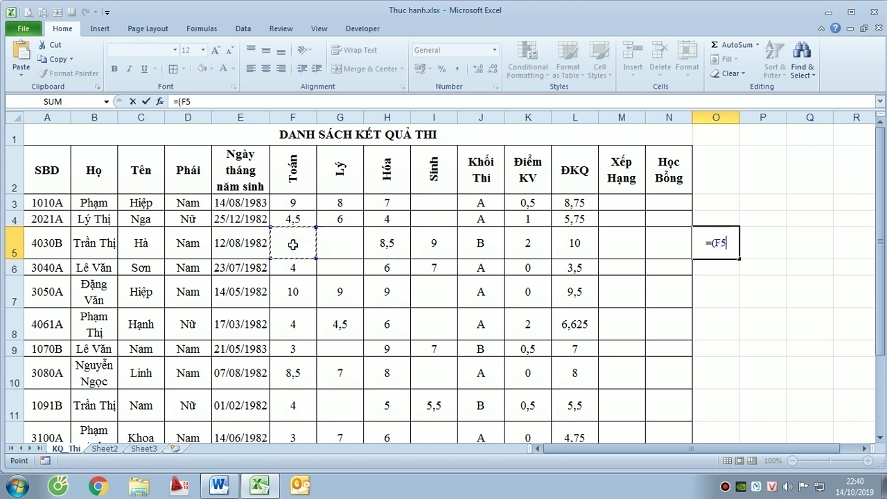
text(+)
click(373, 243)
text(+)
click(429, 244)
text(*2)/4+6)
key(BackSpace)
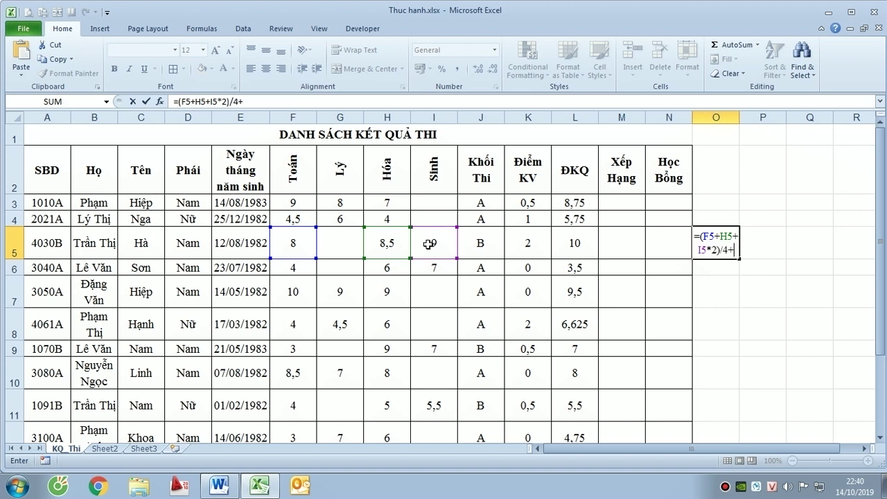
click(535, 242)
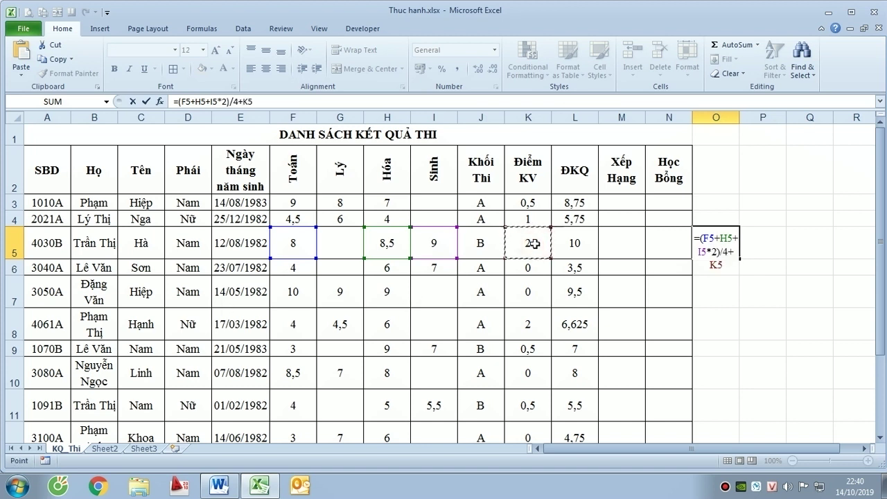
key(Return)
click(724, 239)
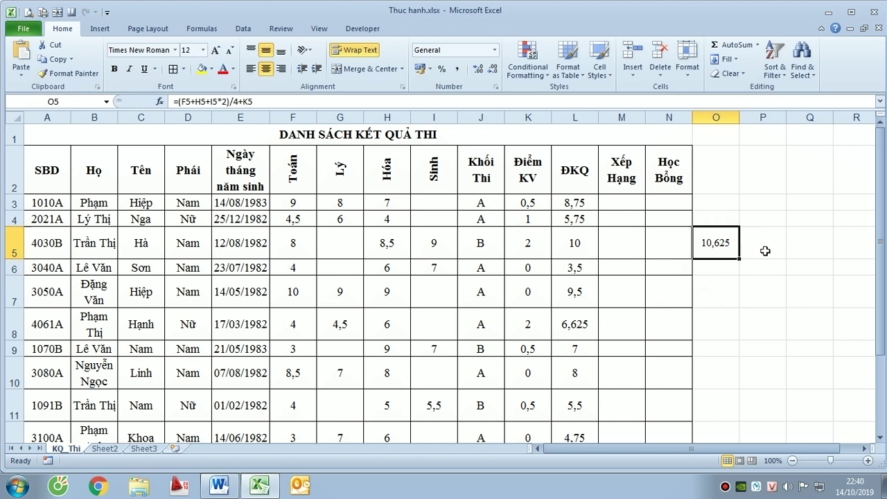
key(Delete)
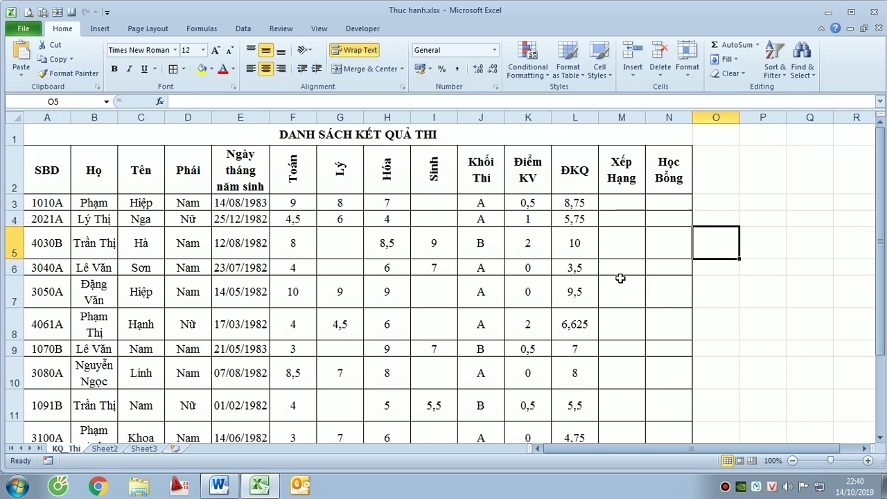
key(alt+Tab)
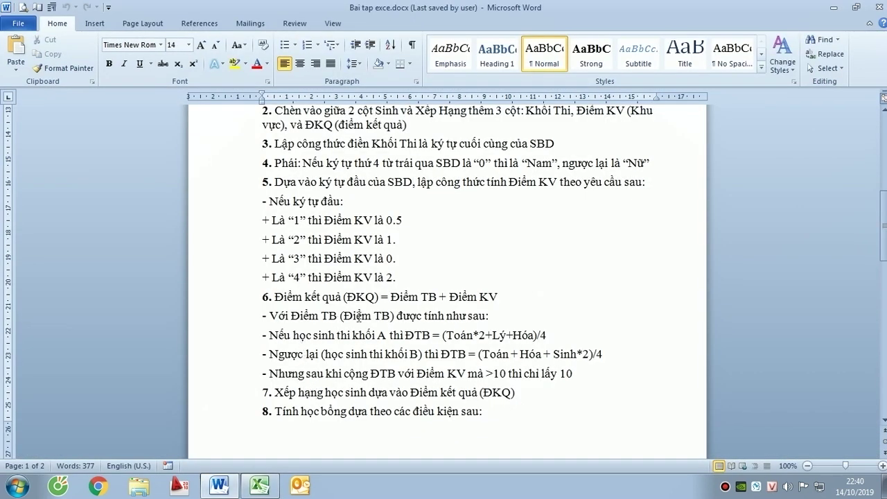
scroll(373, 312, down, 2)
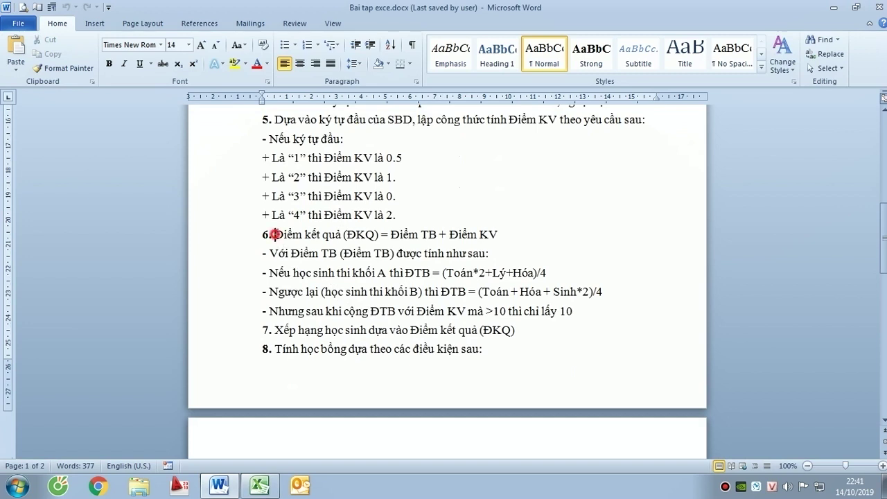
mouse_move(274, 234)
mouse_down()
mouse_move(558, 321)
mouse_move(516, 331)
mouse_up()
scroll(304, 298, down, 2)
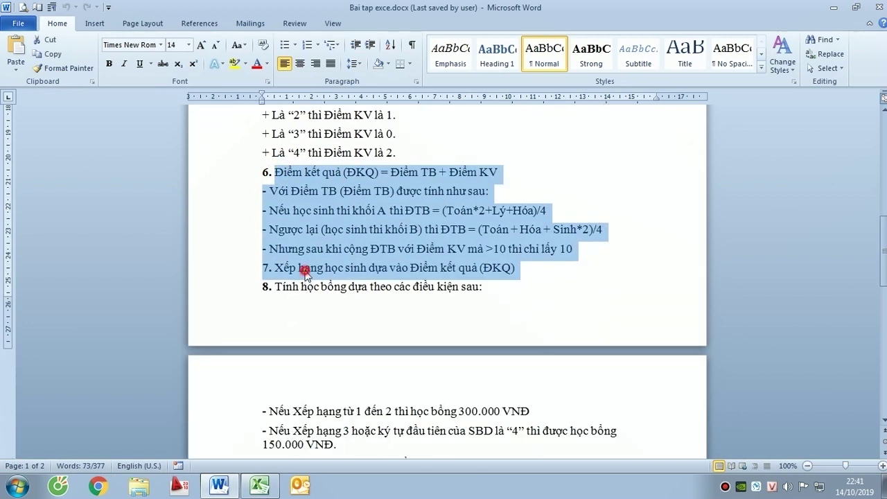
click(305, 269)
click(535, 271)
key(shift+Home)
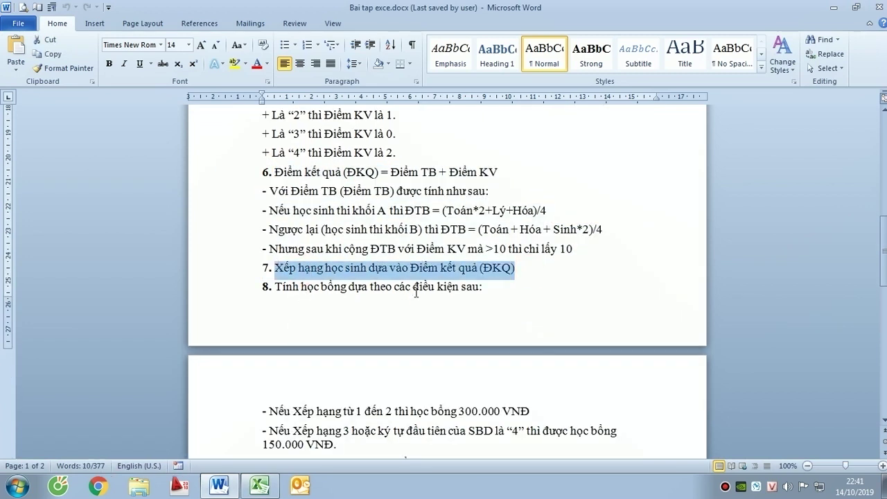
key(alt+Tab)
click(621, 201)
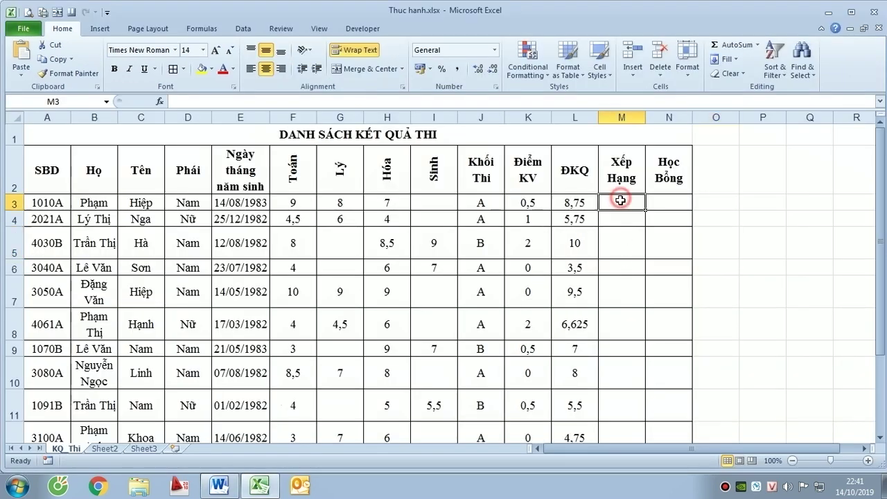
Enter =RANK(L3;$L$3:$L$12) in M3 to rank the first student's ĐKQ
text(=)
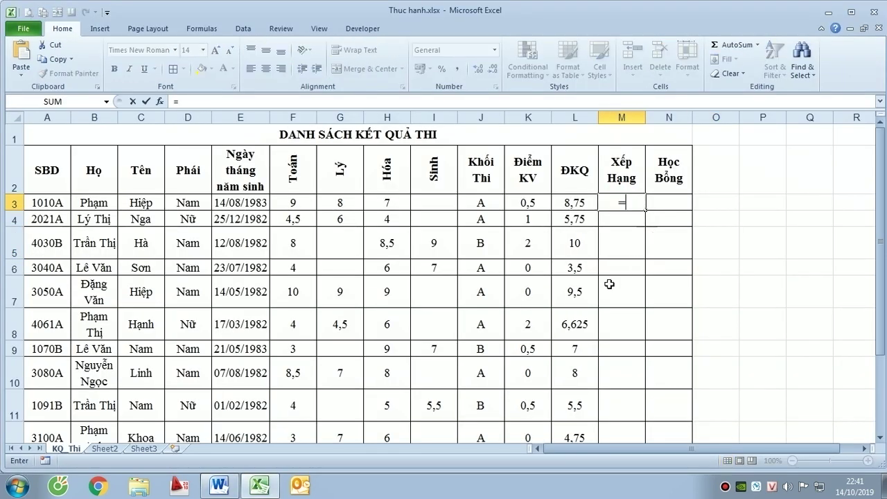
text(rank)
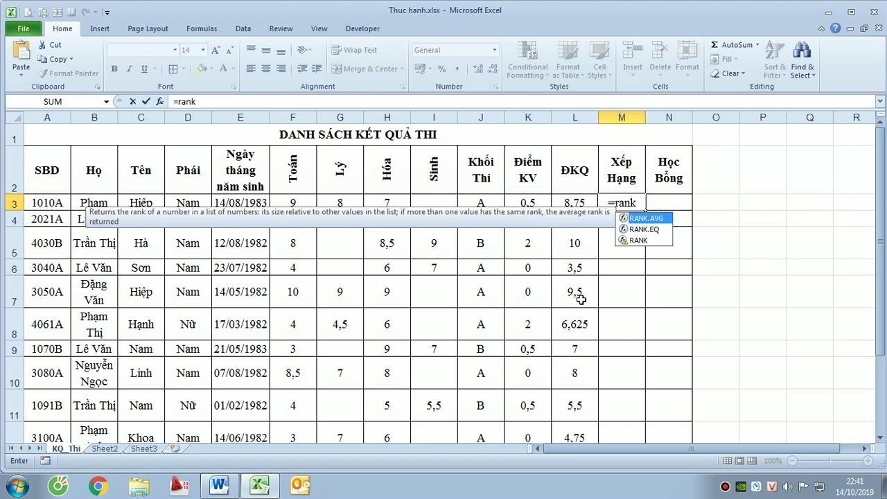
click(638, 241)
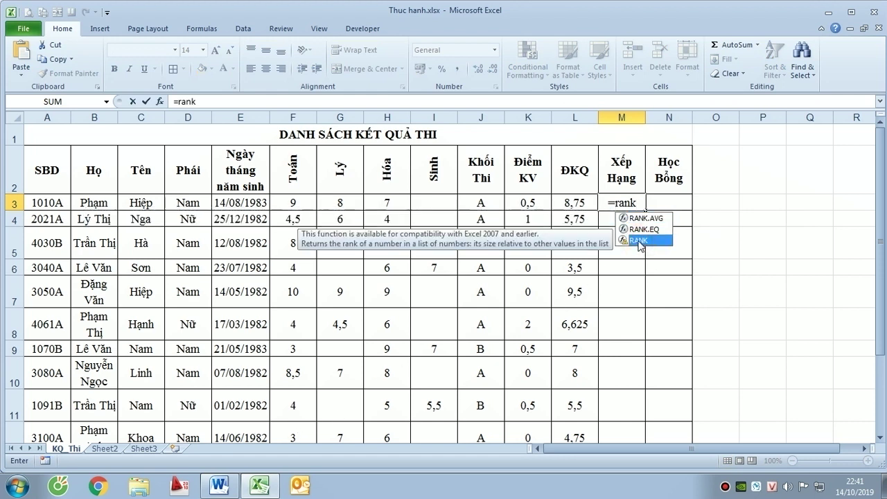
double_click(639, 241)
click(586, 204)
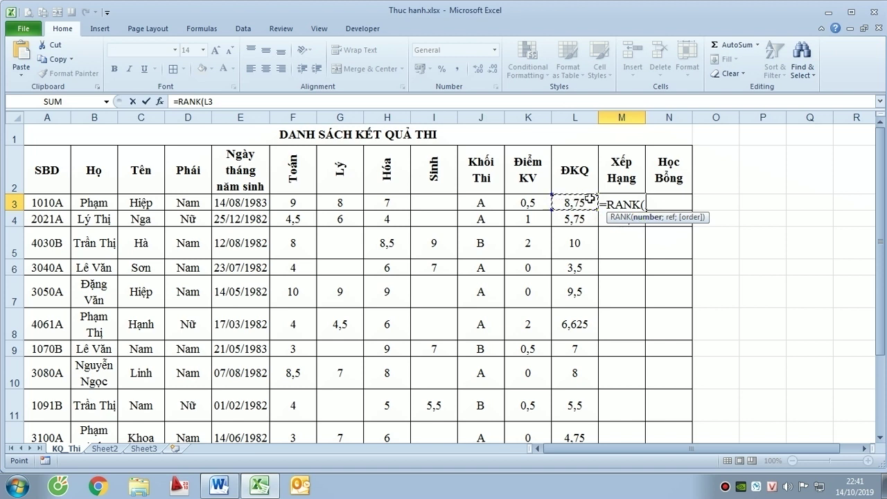
text(;)
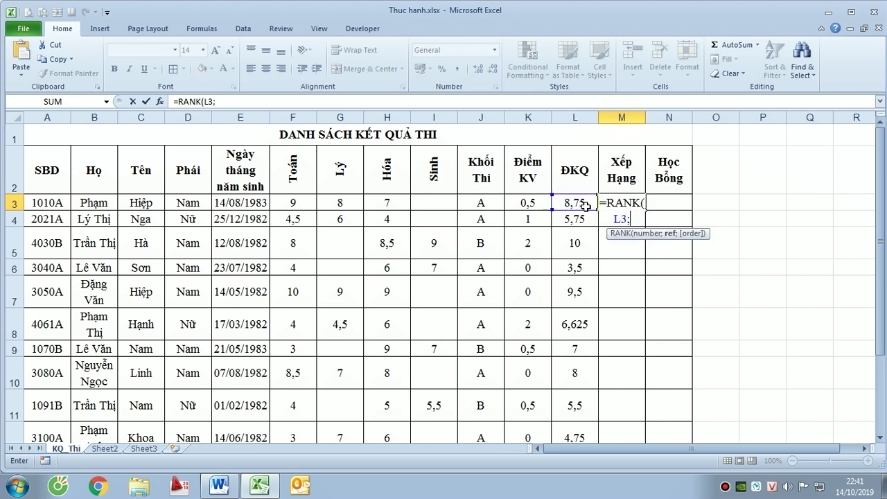
drag(579, 204, 579, 375)
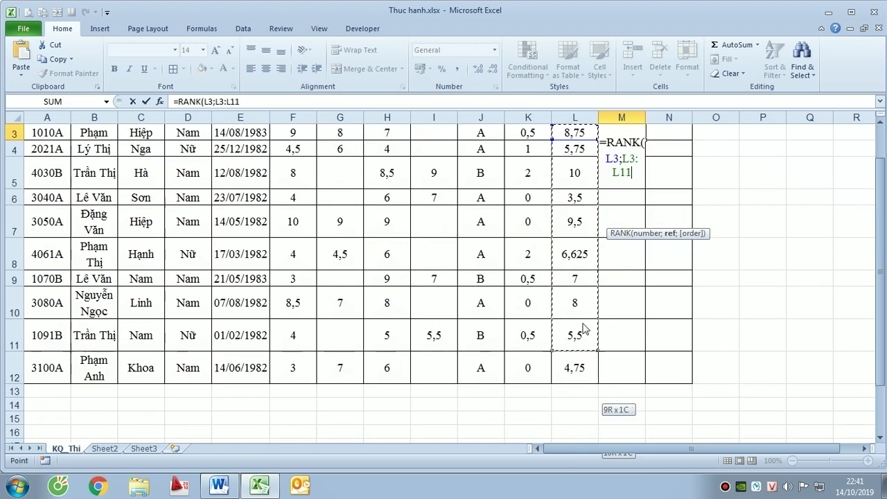
drag(579, 375, 586, 367)
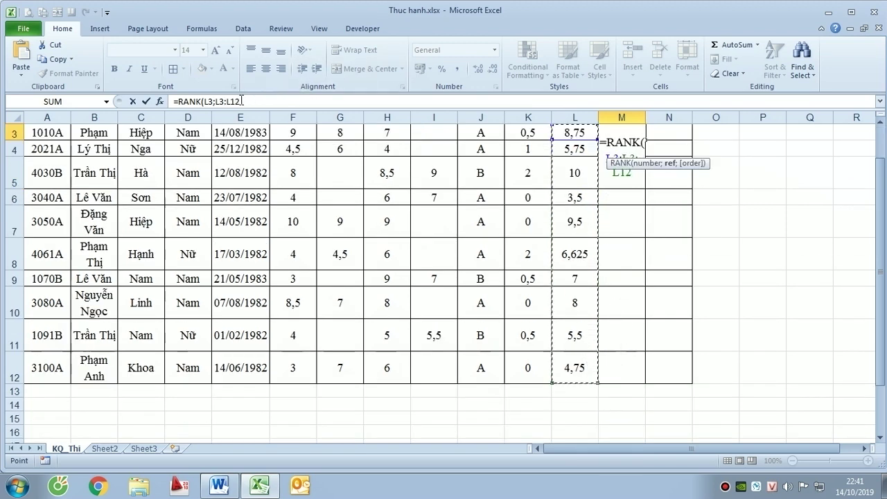
key(F4)
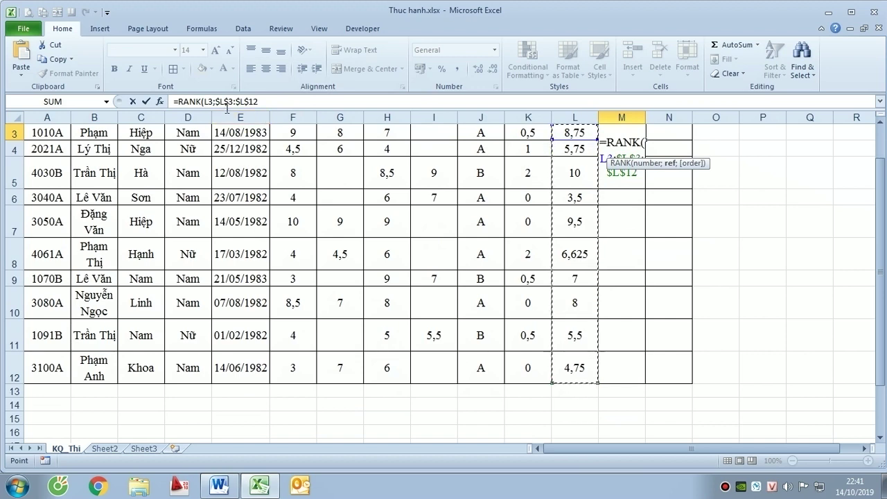
scroll(627, 239, up, 1)
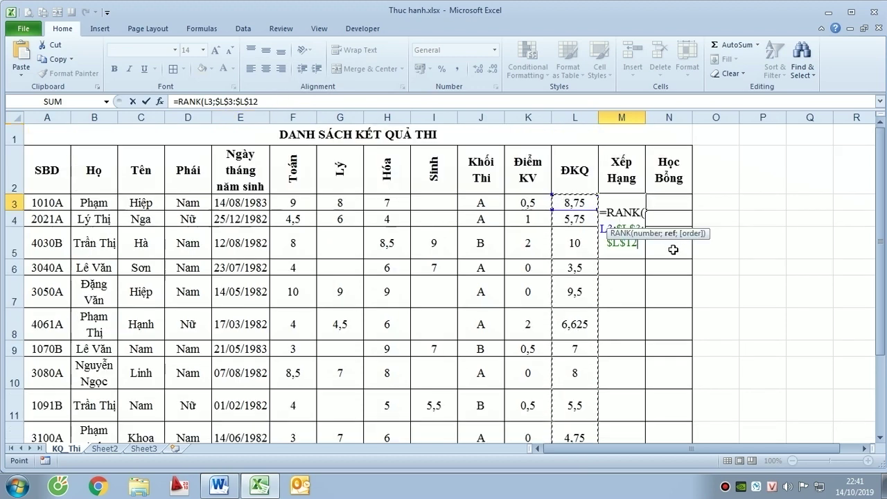
key(Return)
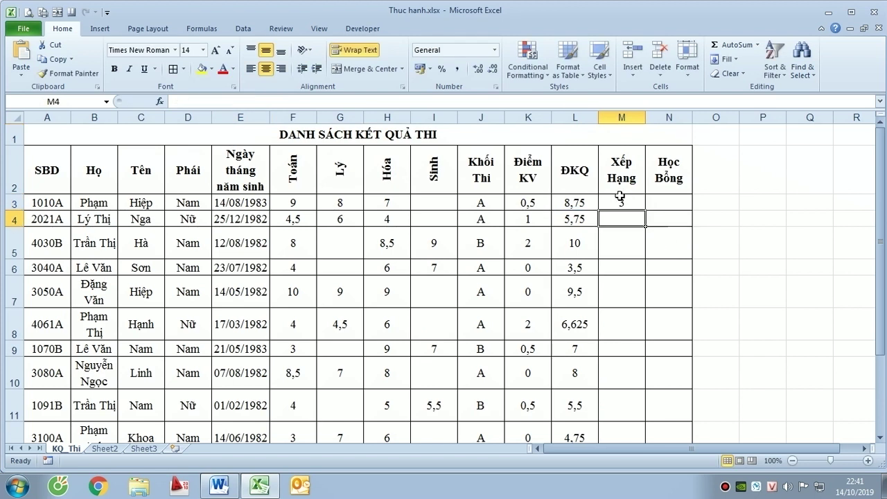
Copy the RANK formula down to M12 and compare the ranks with the ĐKQ scores
click(622, 201)
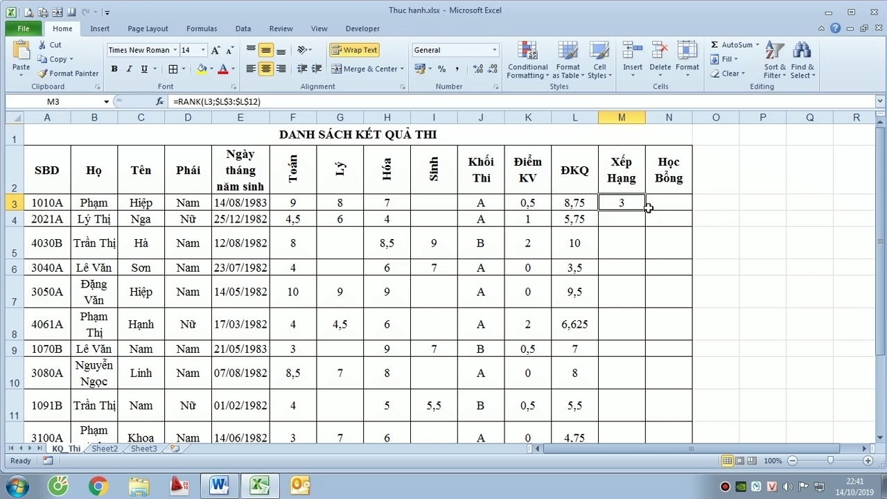
drag(645, 211, 631, 366)
scroll(648, 343, up, 1)
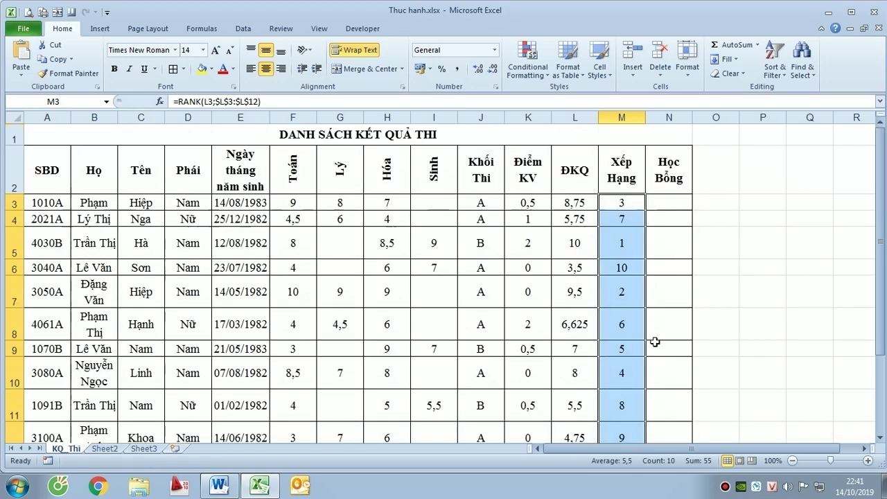
click(755, 270)
click(630, 207)
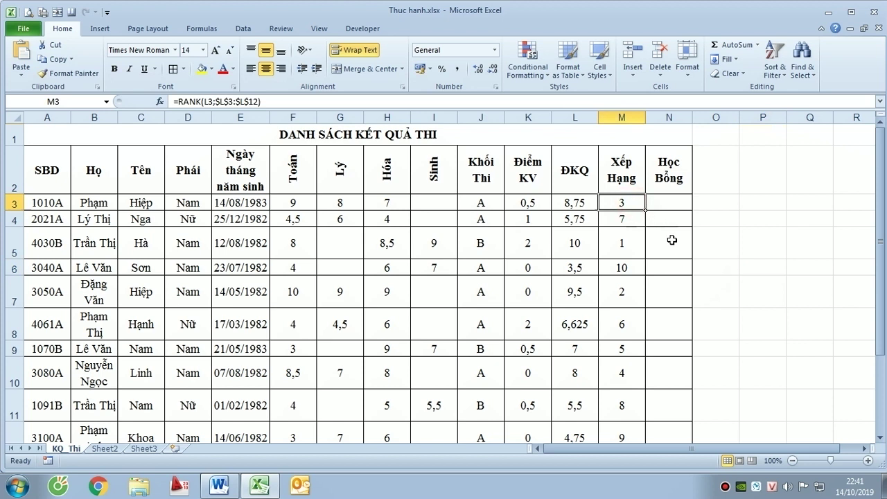
click(582, 248)
click(627, 246)
click(580, 242)
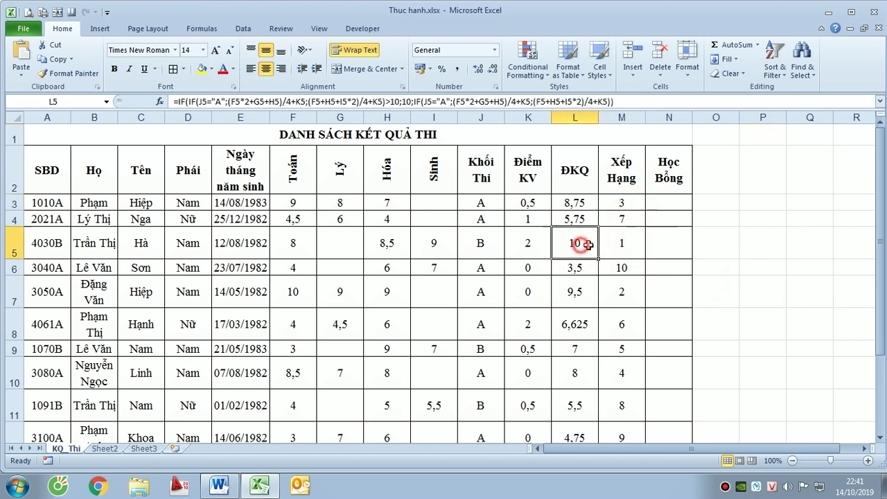
Move to Học Bổng cell N3 and bring up the Word exercise instructions
click(649, 239)
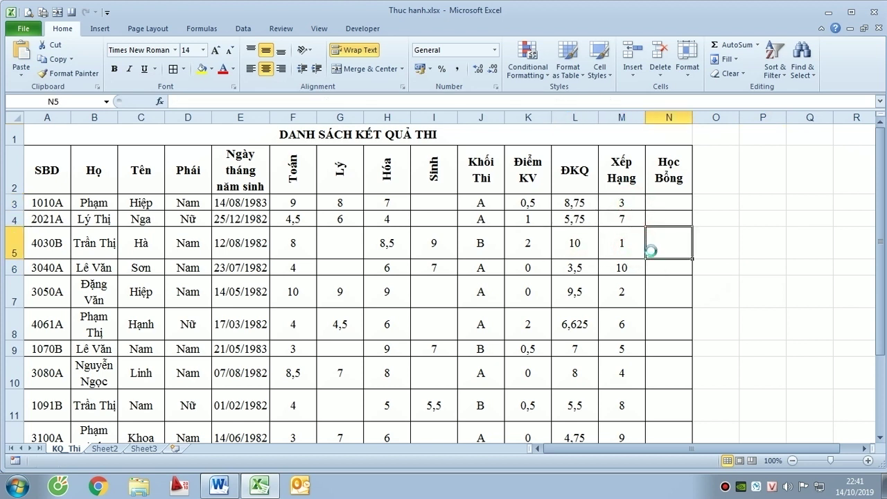
click(671, 202)
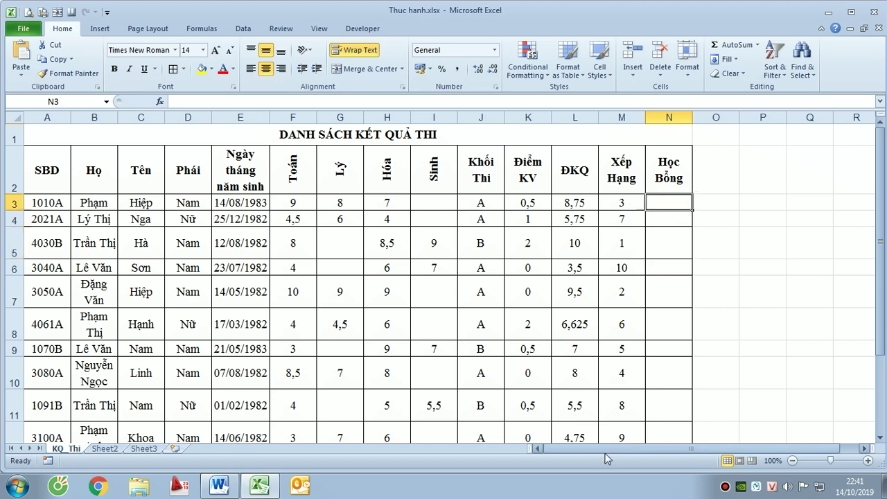
key(alt+Tab)
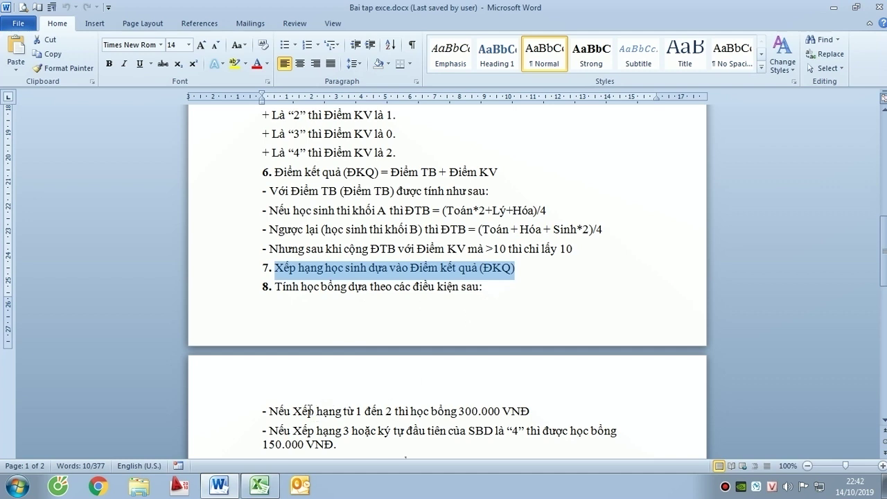
Scroll to the Word scholarship conditions, highlight 'Xếp hạng', and return to Excel
scroll(449, 403, down, 1)
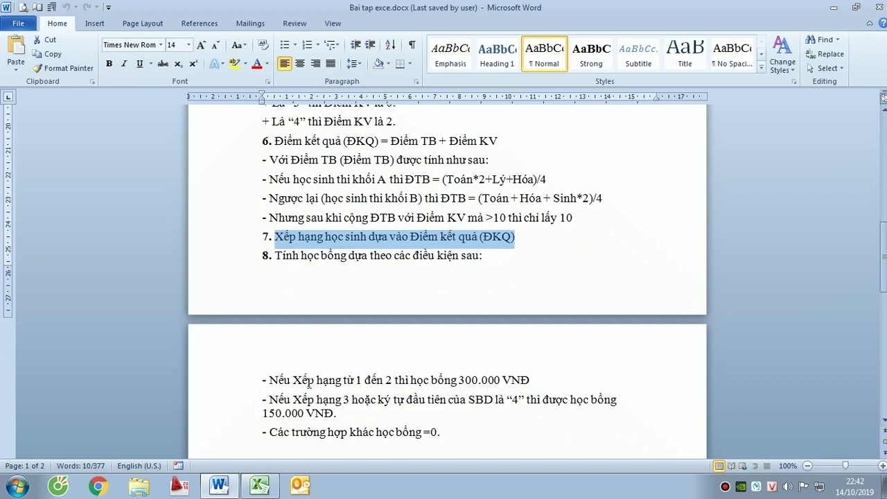
drag(339, 381, 292, 380)
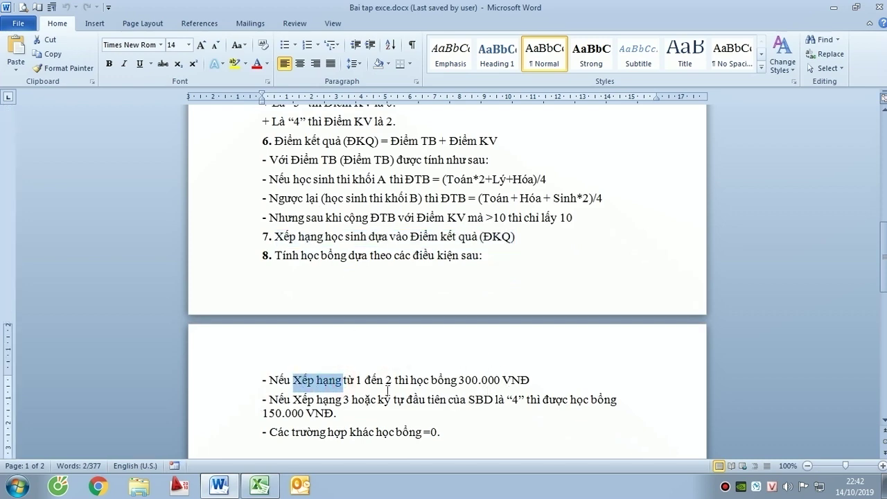
key(alt+Tab)
In N3, start =IF(M3<=2;300000; so ranks 1 and 2 receive 300000
text(=if)
key(Tab)
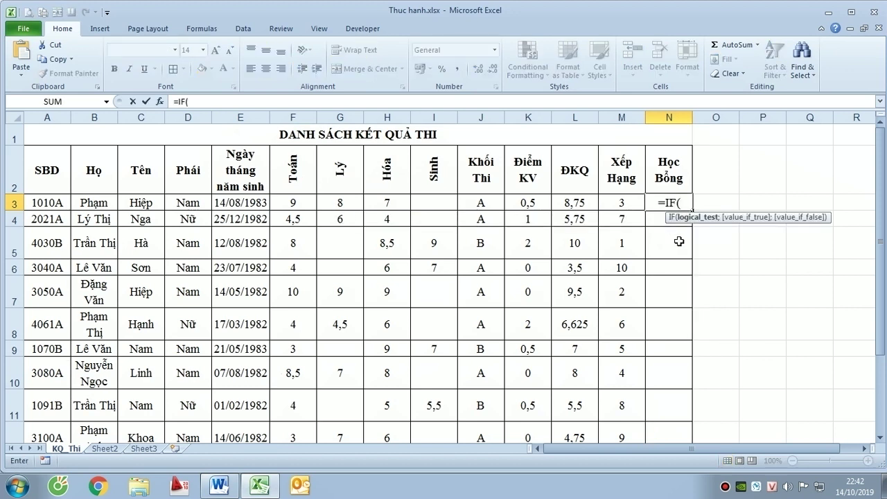
click(637, 205)
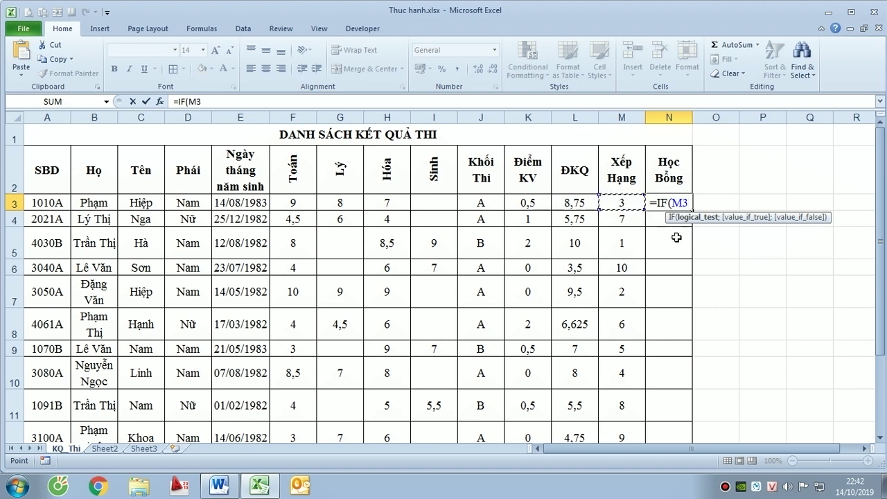
text(<=)
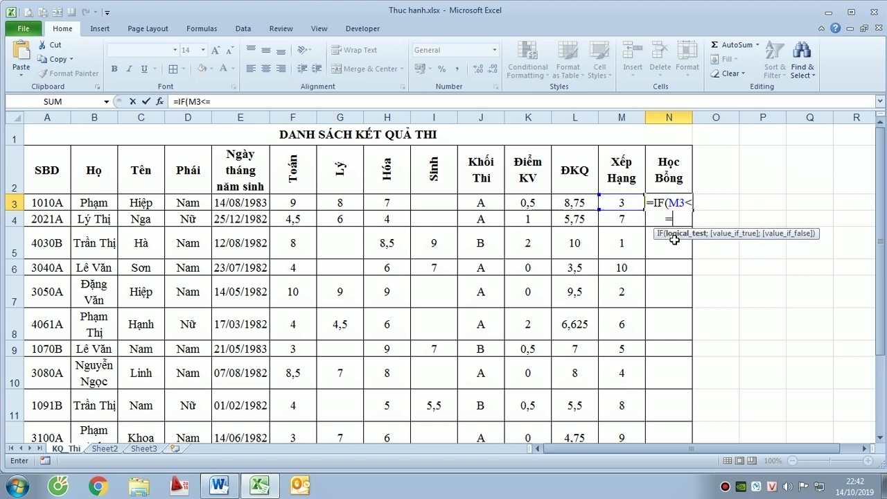
text(2;)
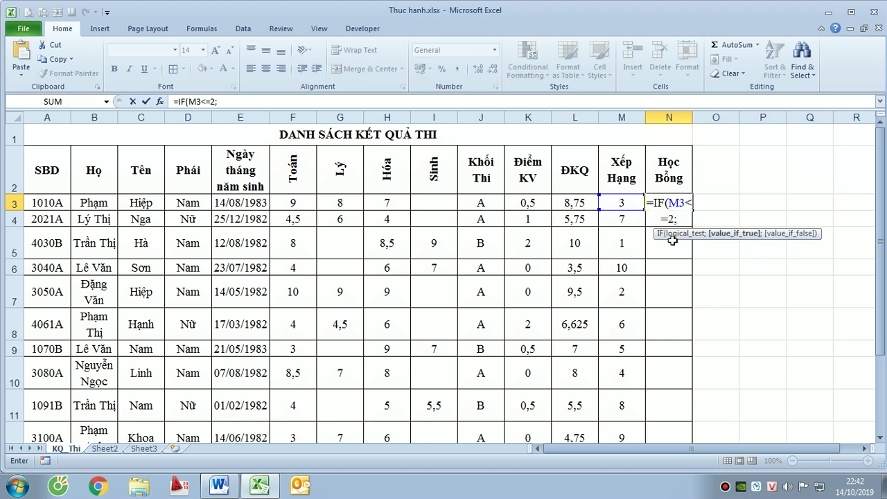
text(300)
text(00)
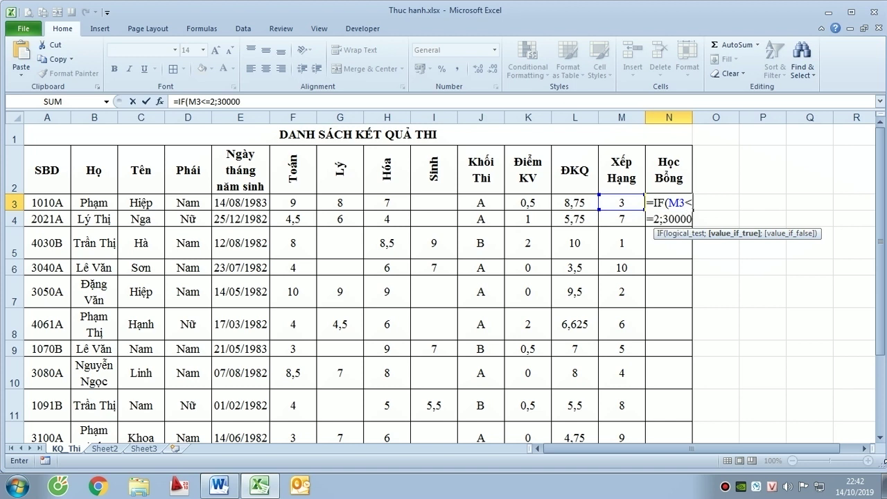
text(0;)
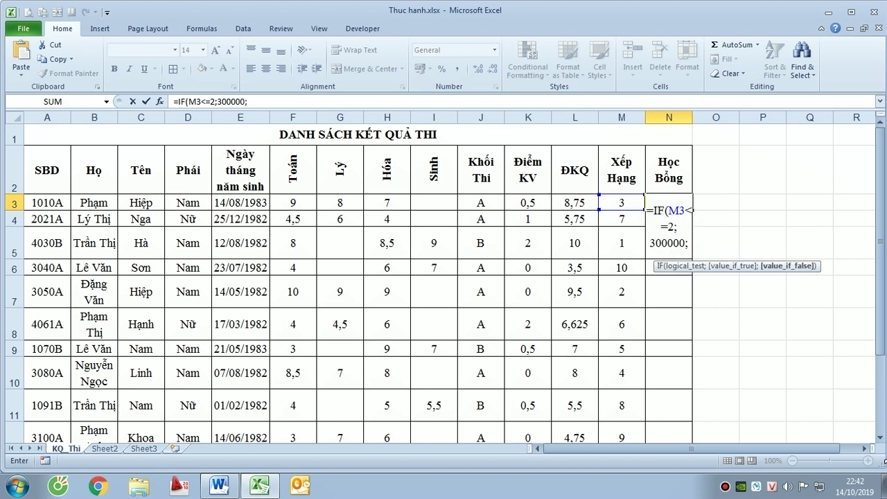
text(if)
Add a nested IF(OR(M3=3; condition covering the rank-3 student
key(Tab)
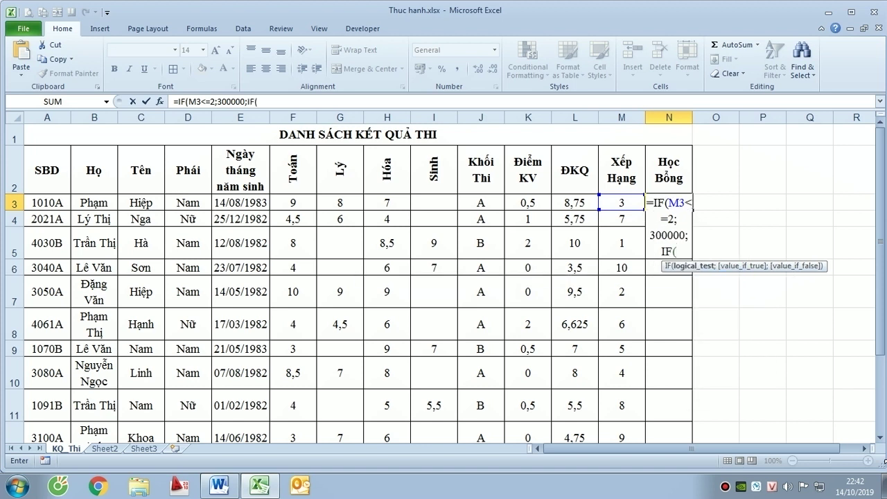
click(638, 200)
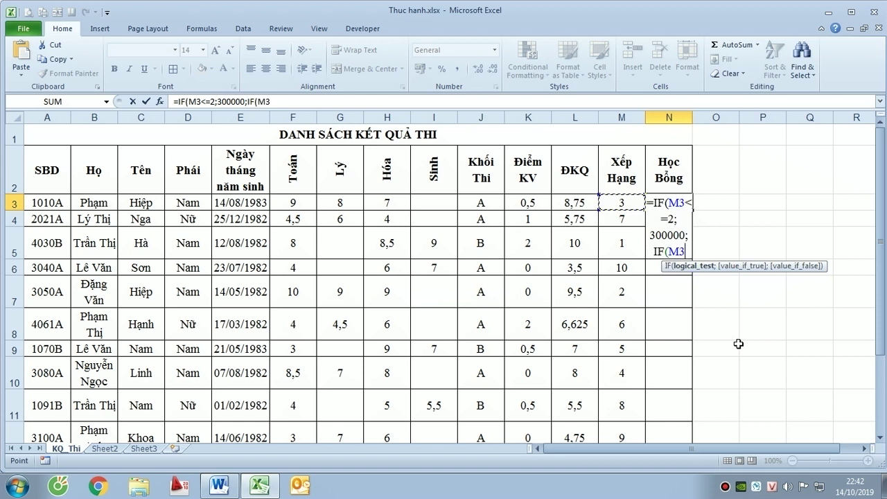
text(=3)
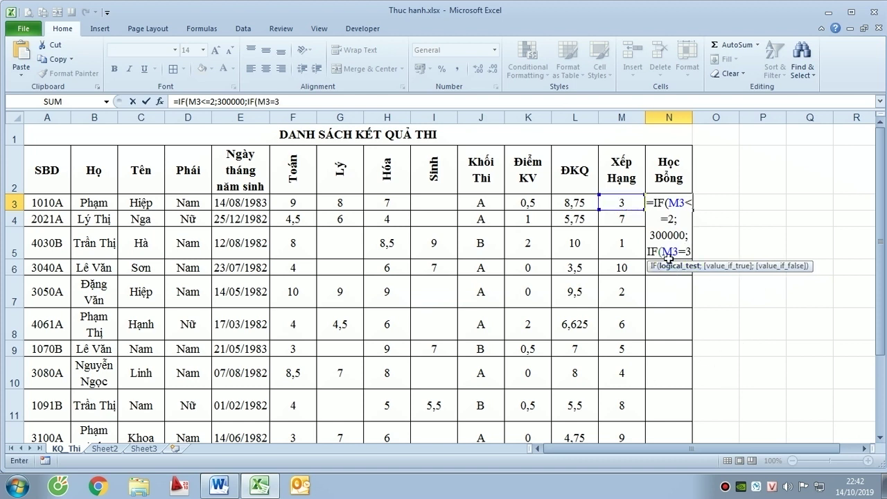
click(662, 251)
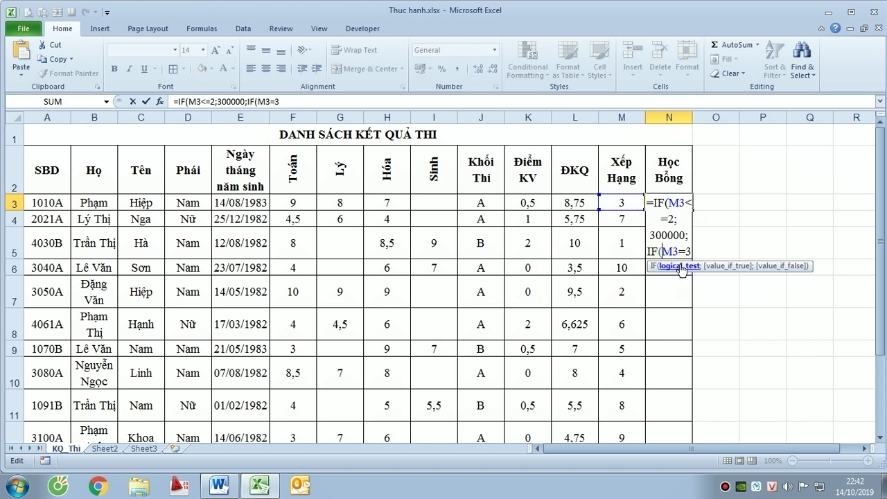
text(or)
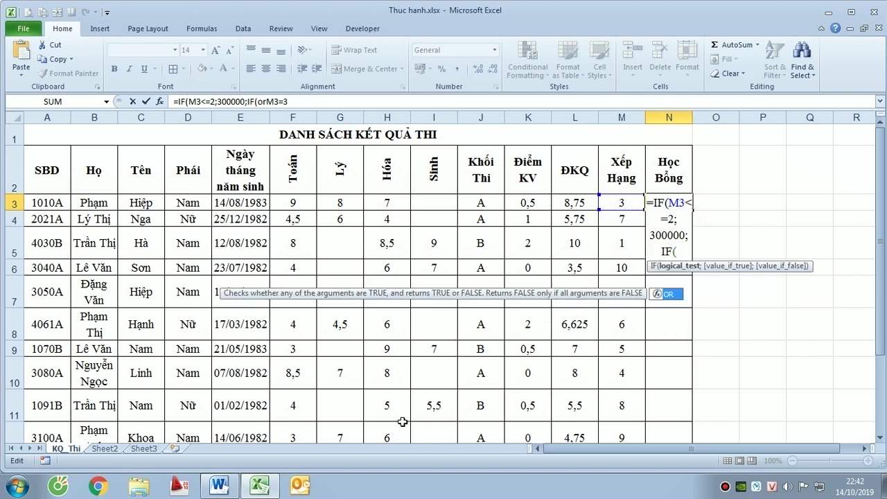
key(Tab)
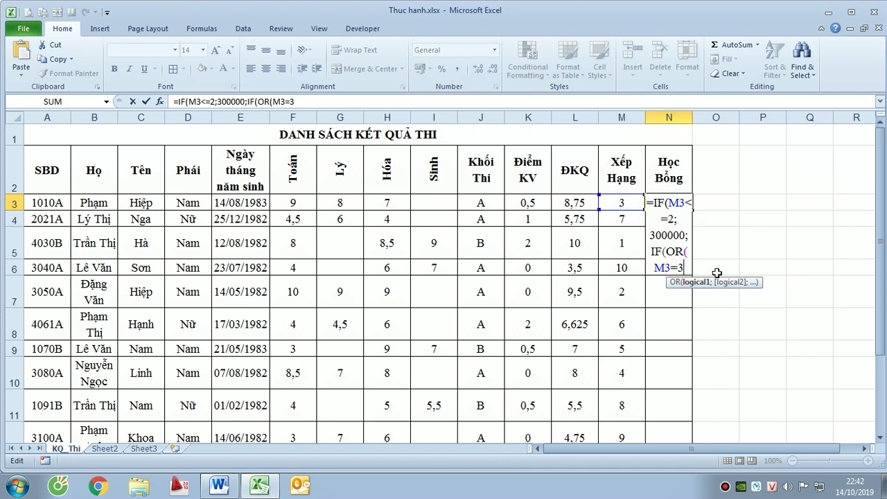
text(;)
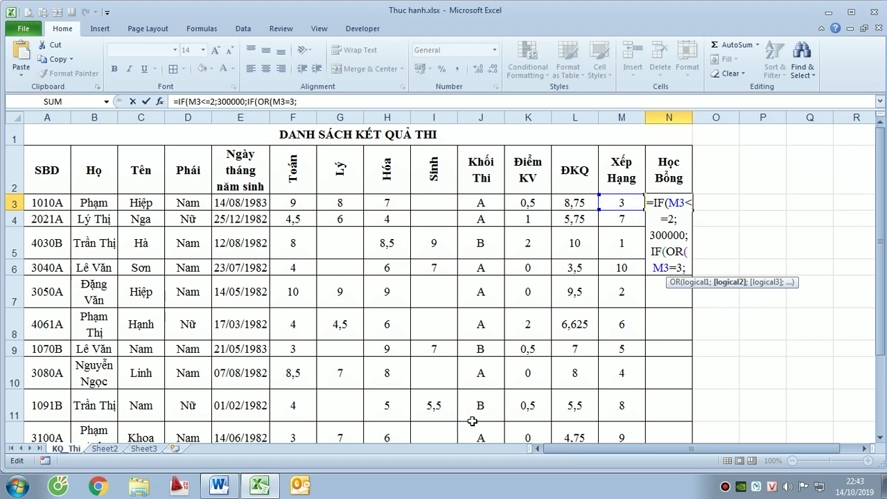
Check the Word condition about SBD starting with '4', then begin the VALUE function
key(alt+Tab)
drag(380, 401, 534, 400)
key(alt+Tab)
text(valu)
Finish N3 with VALUE(LEFT(A3;1))=4);150000;0)) and commit it, showing 150000
key(Tab)
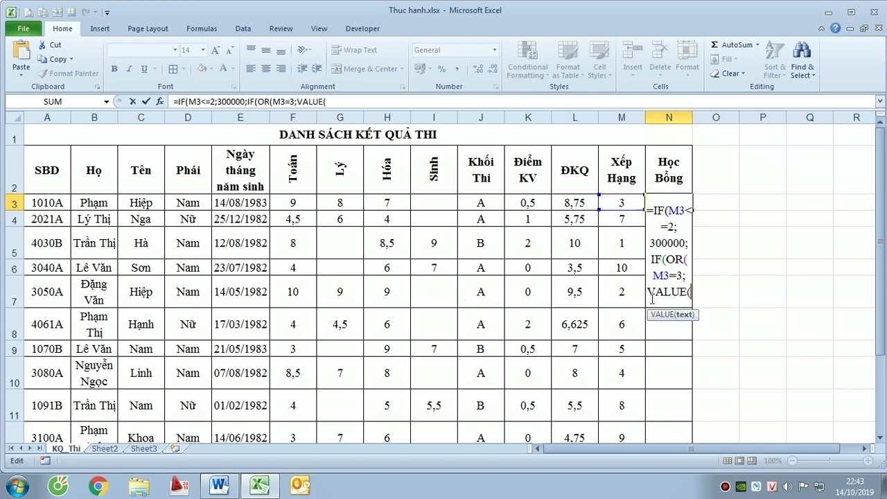
text(l)
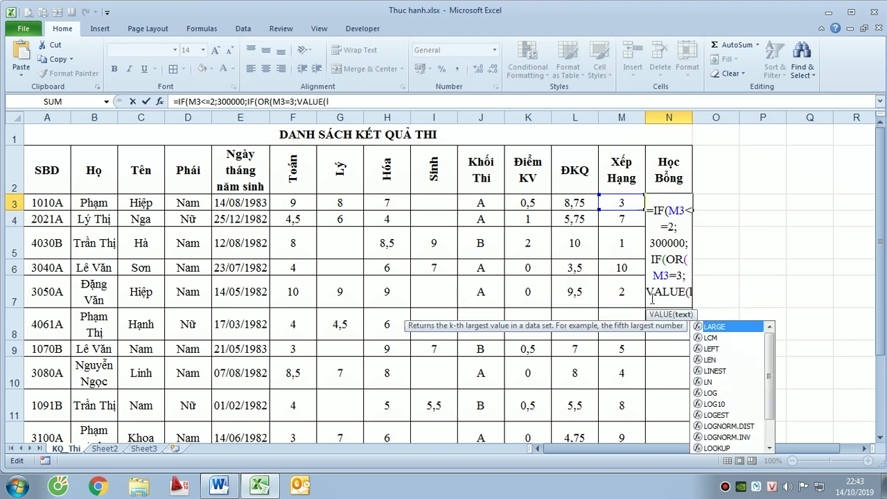
text(e)
key(Tab)
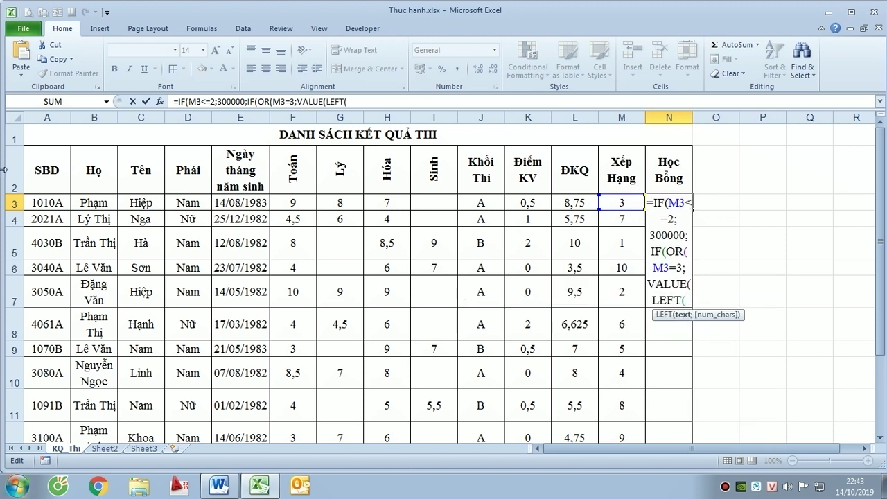
click(45, 202)
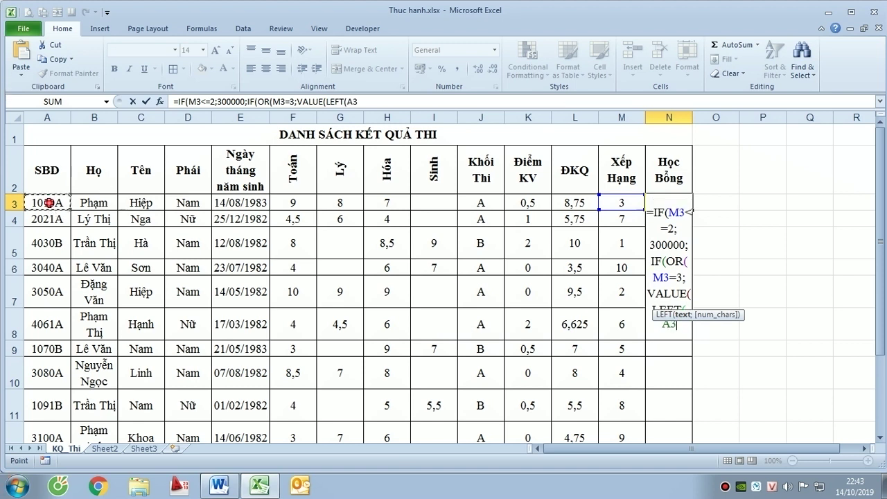
text(;1))
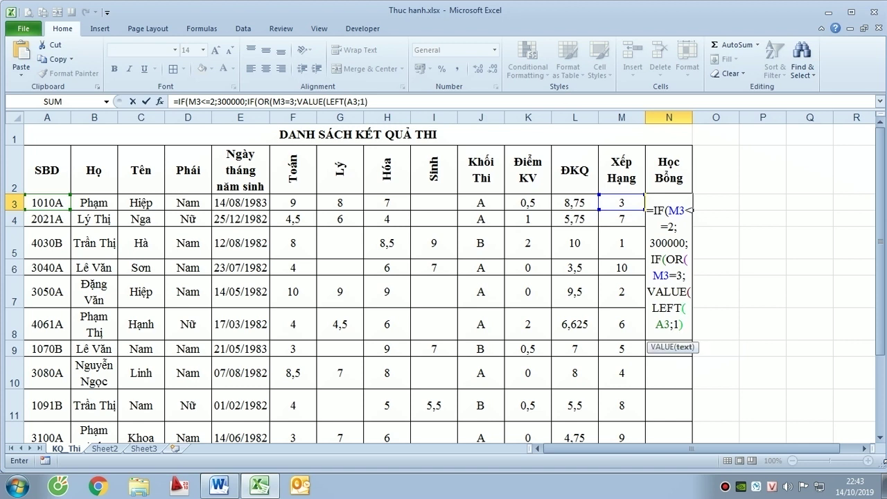
text())
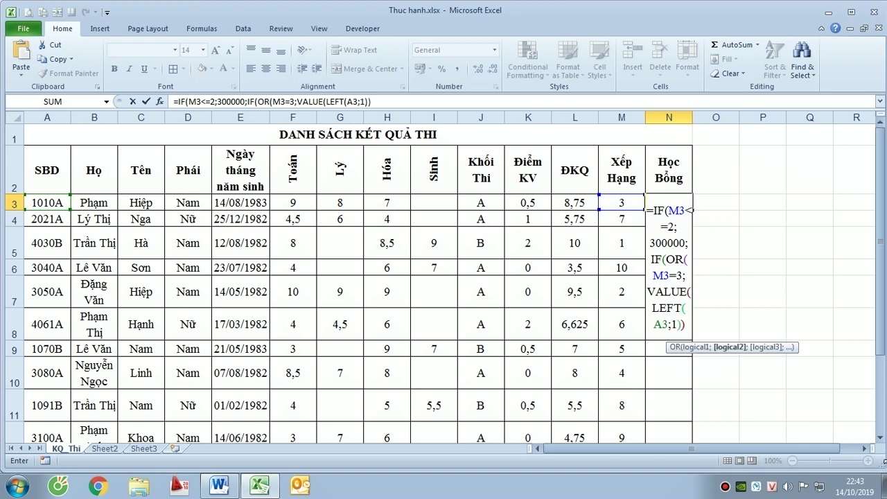
text(=4)
text())
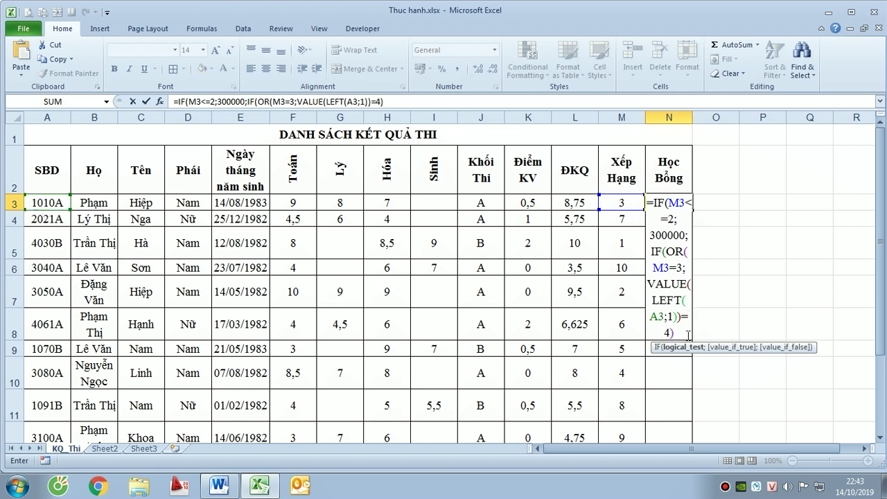
text(;)
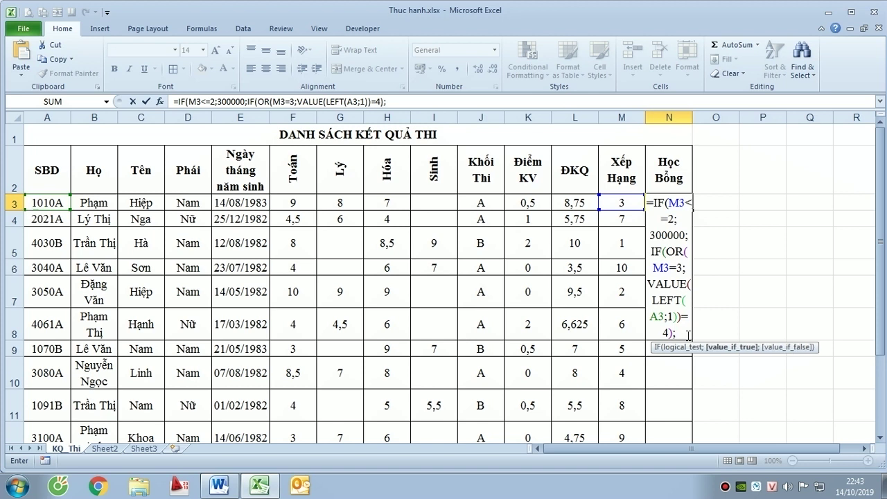
text(150)
text(000;)
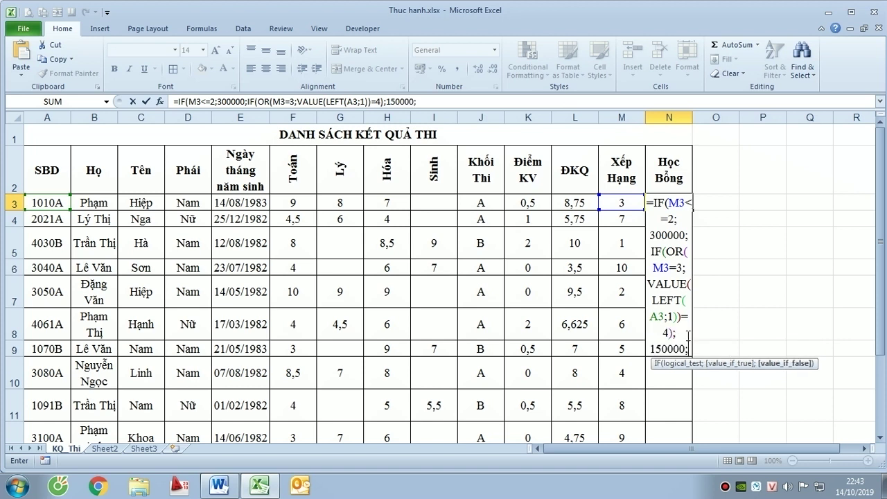
text(0)
text())
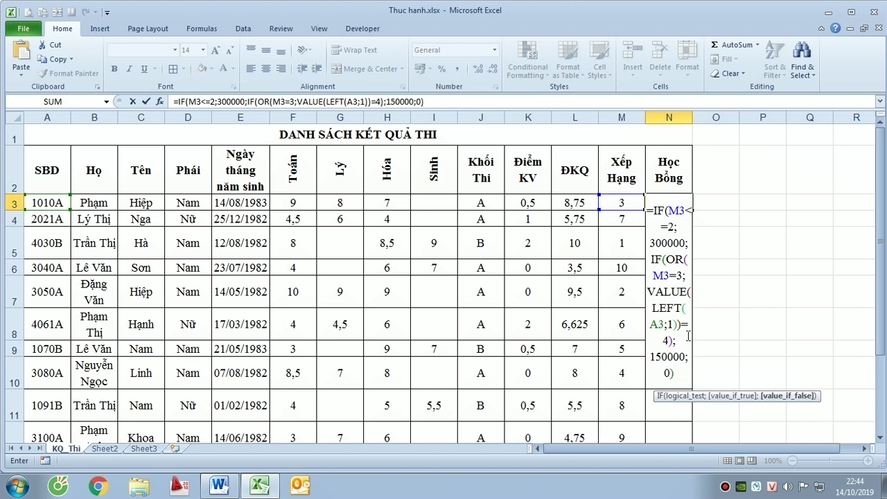
text())
key(Return)
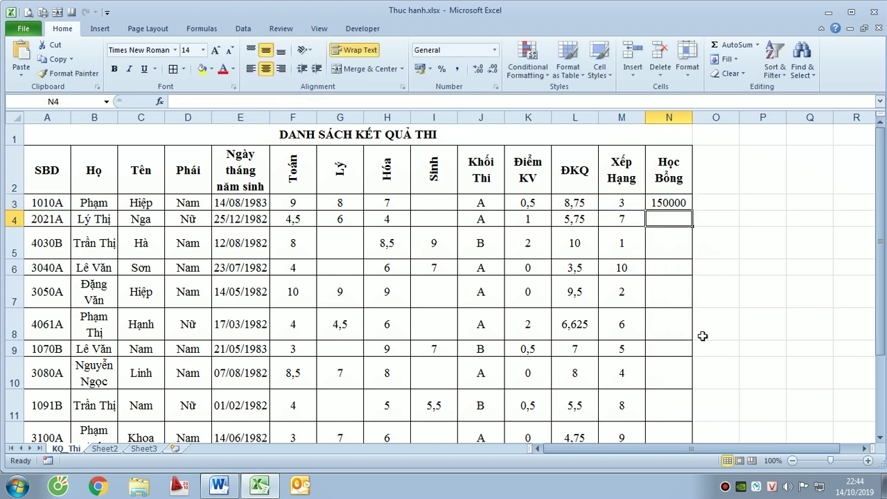
Fill N3's formula to N12, format amounts as right-aligned 300.000 without decimals, then return to Word
click(664, 202)
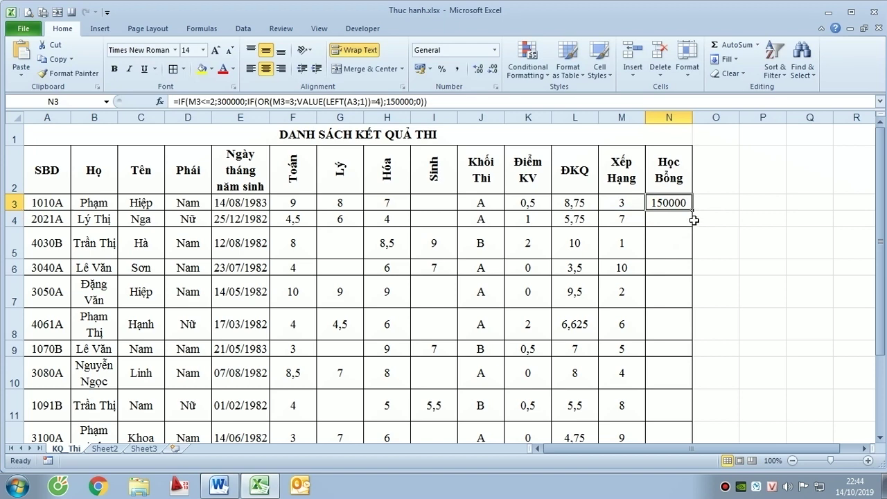
drag(692, 210, 703, 376)
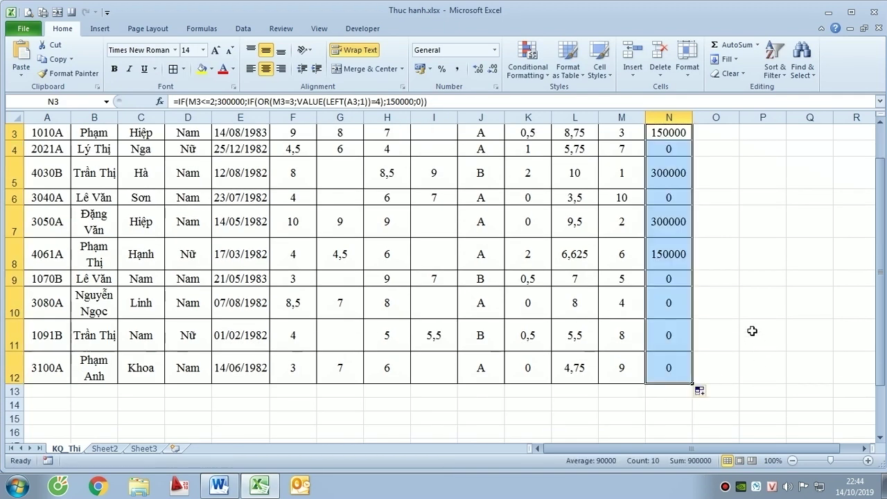
key(ctrl+shift+1)
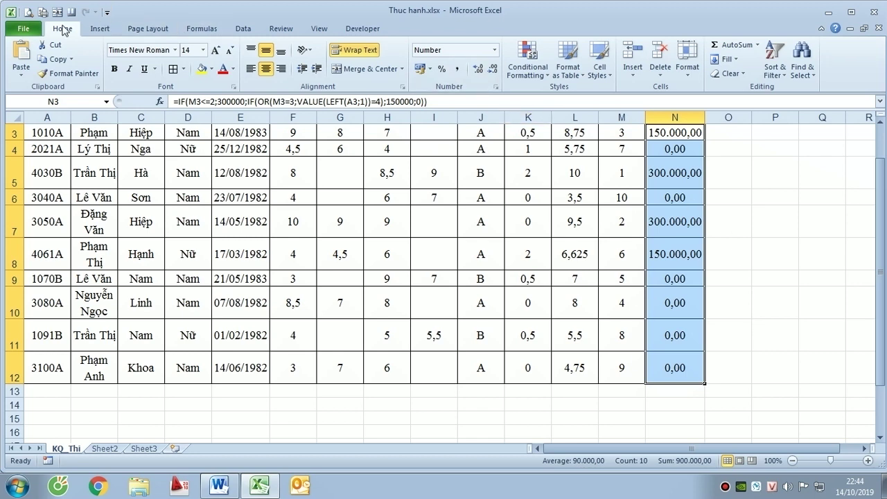
click(489, 68)
click(489, 68)
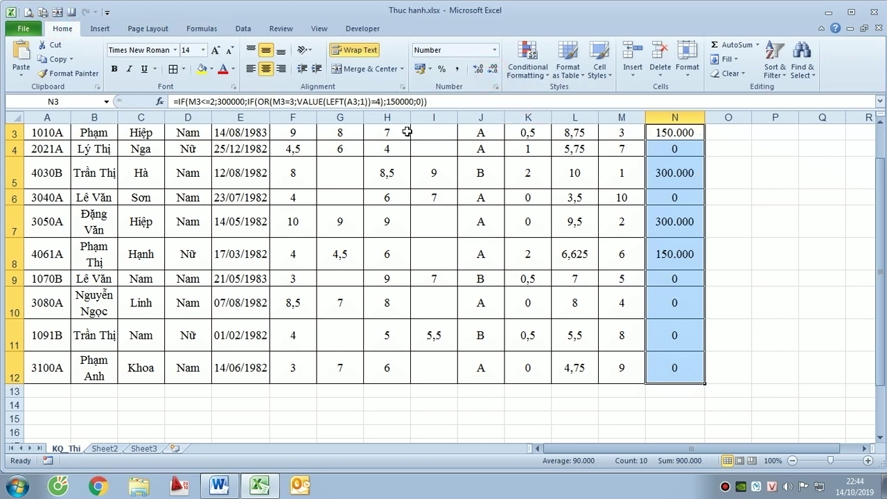
click(281, 69)
scroll(757, 257, up, 1)
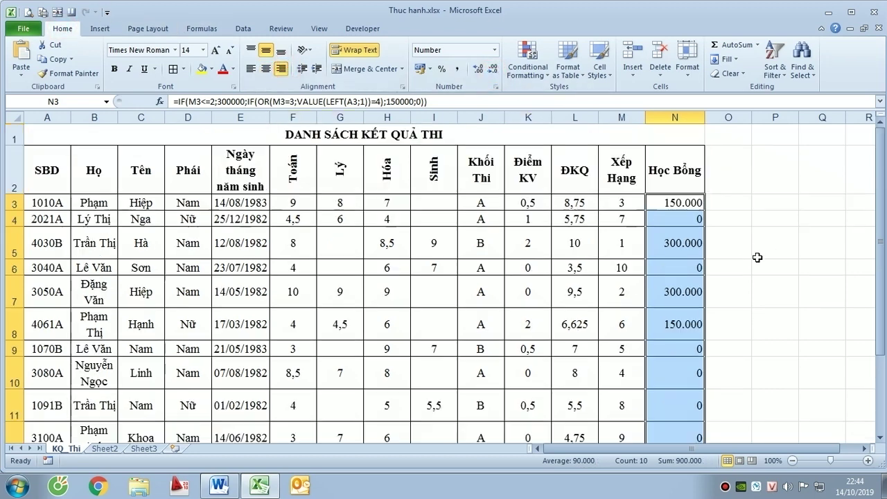
click(755, 248)
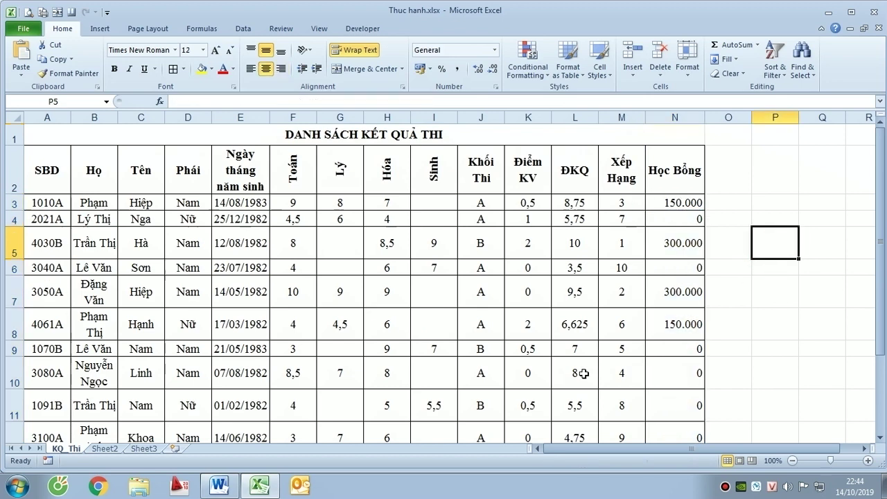
click(226, 488)
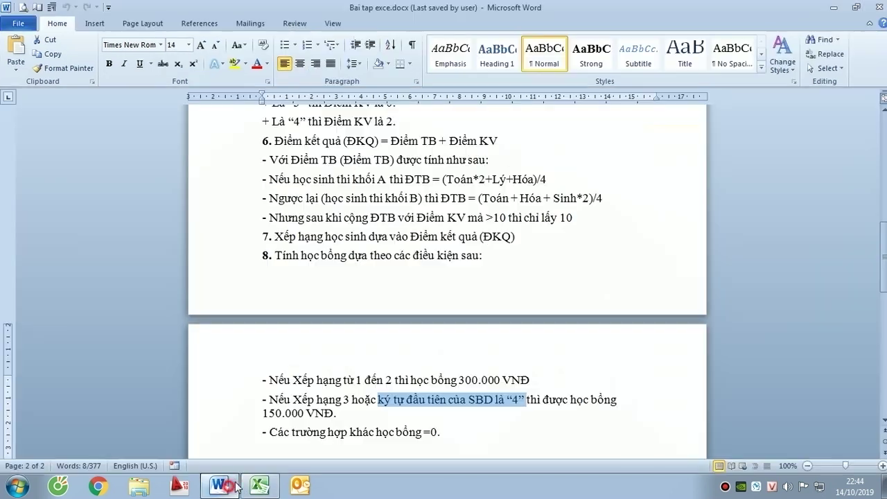
Scroll through the Word exercise, highlight the scholarship bullet lines, and return to Excel
scroll(421, 398, down, 1)
scroll(421, 395, down, 1)
scroll(357, 201, up, 3)
drag(462, 372, 449, 231)
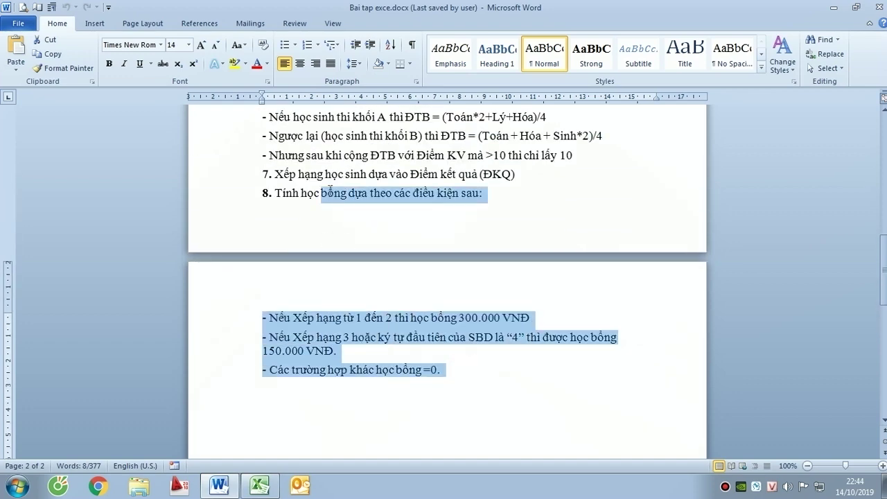
scroll(449, 231, up, 5)
scroll(485, 221, up, 10)
scroll(509, 226, up, 1)
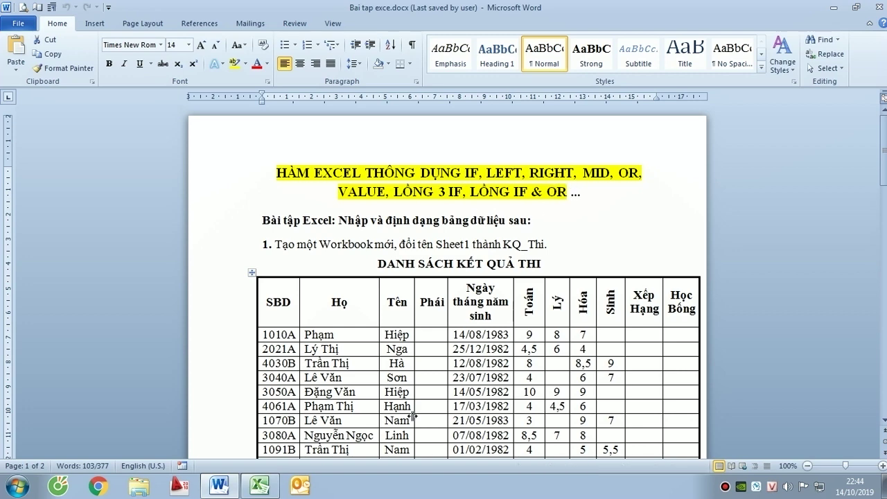
click(259, 485)
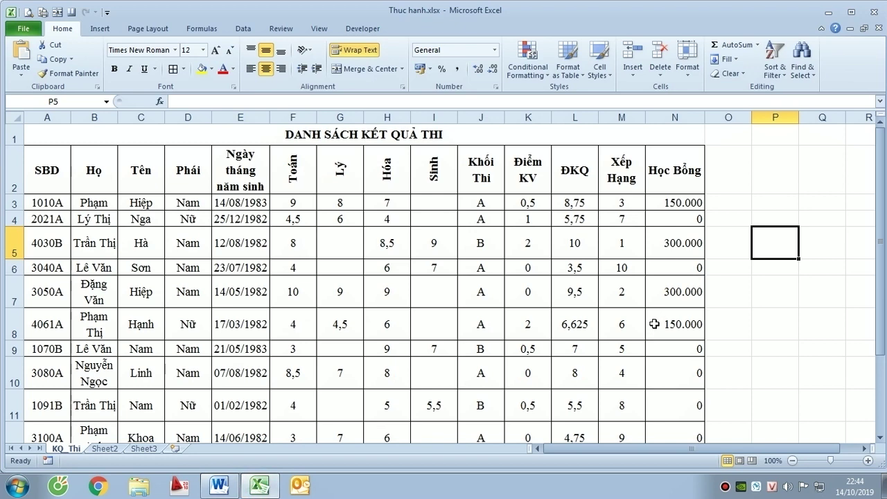
scroll(280, 279, down, 3)
scroll(611, 346, up, 3)
click(533, 203)
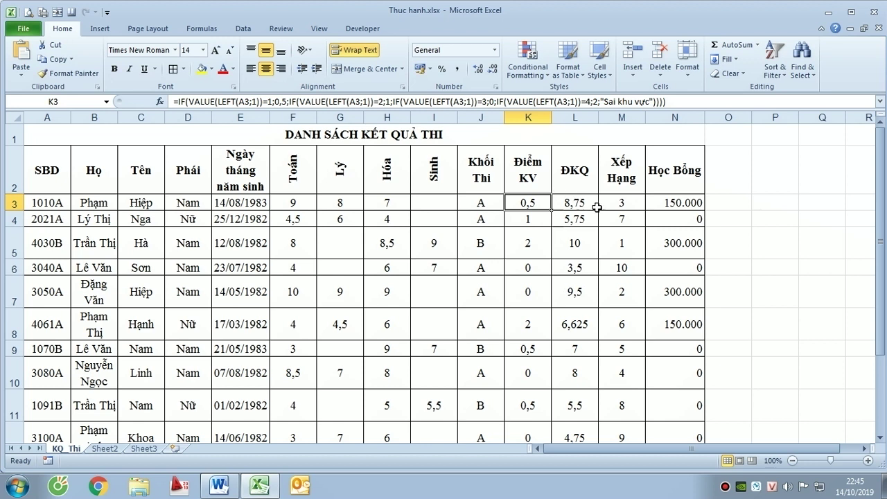
click(674, 205)
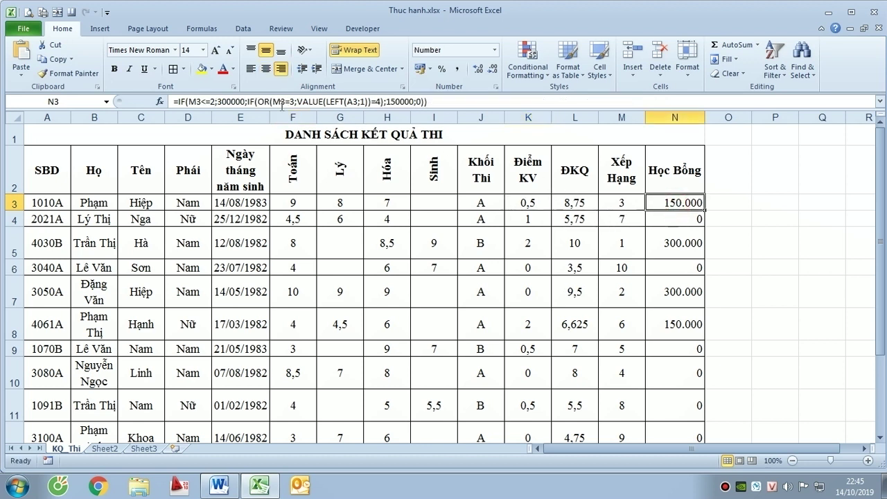
click(748, 200)
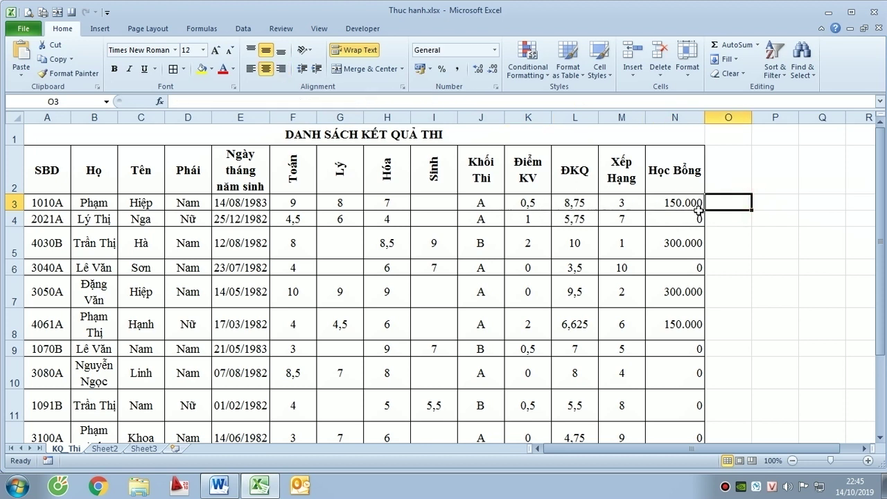